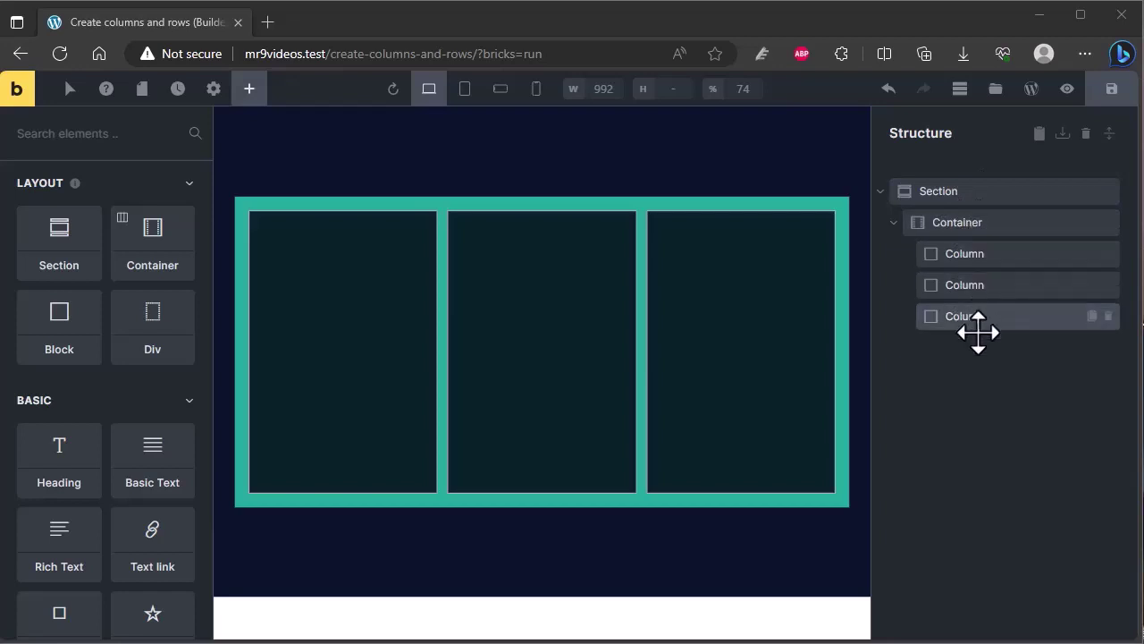
Step: Examine the flex layout settings of the Section, its Container and the first Column
click(990, 191)
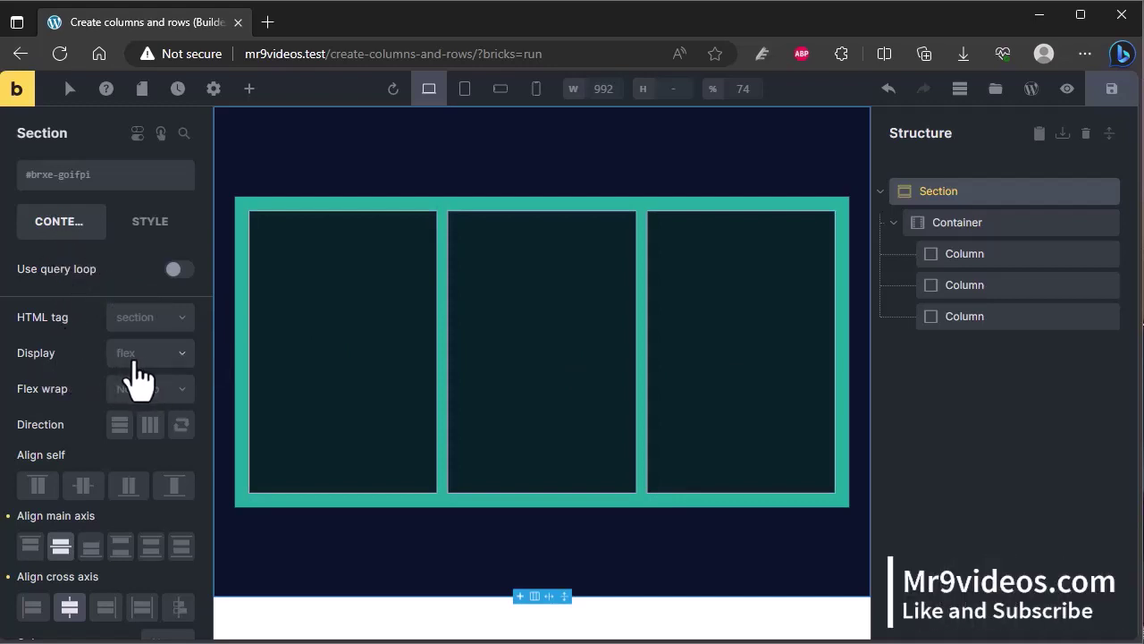
click(973, 222)
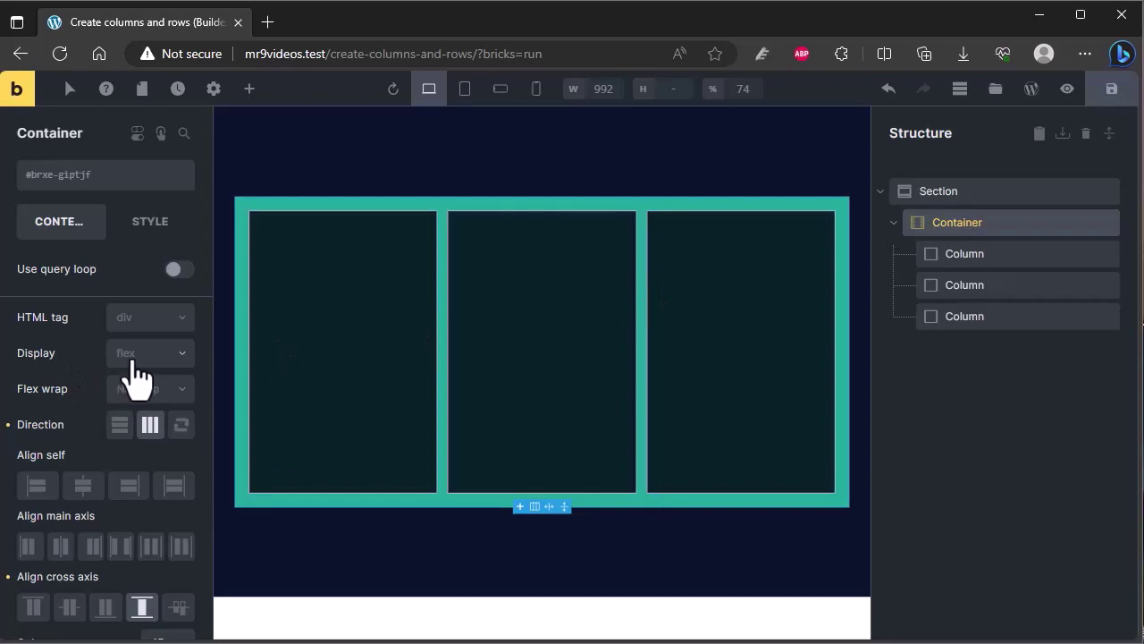
click(966, 254)
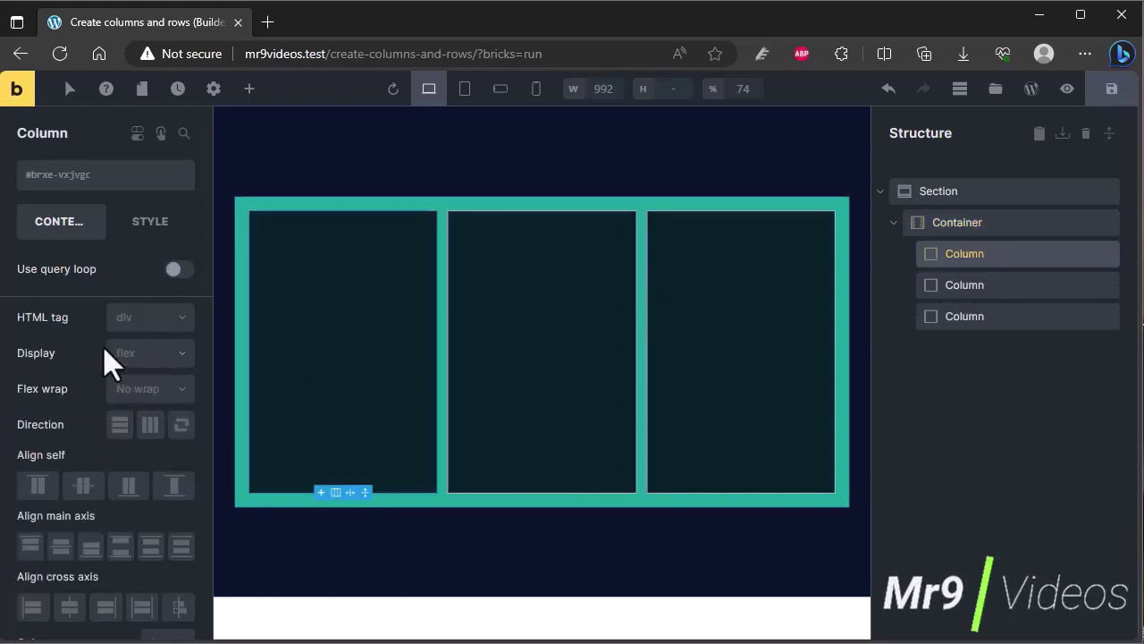
scroll(116, 501, down, 3)
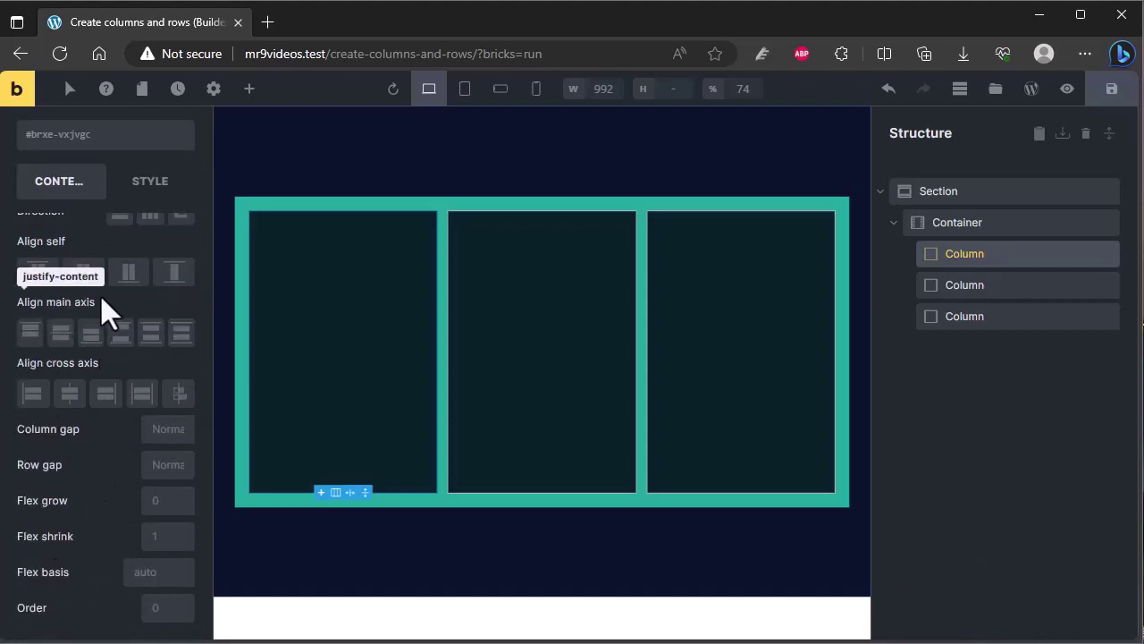
scroll(96, 411, up, 3)
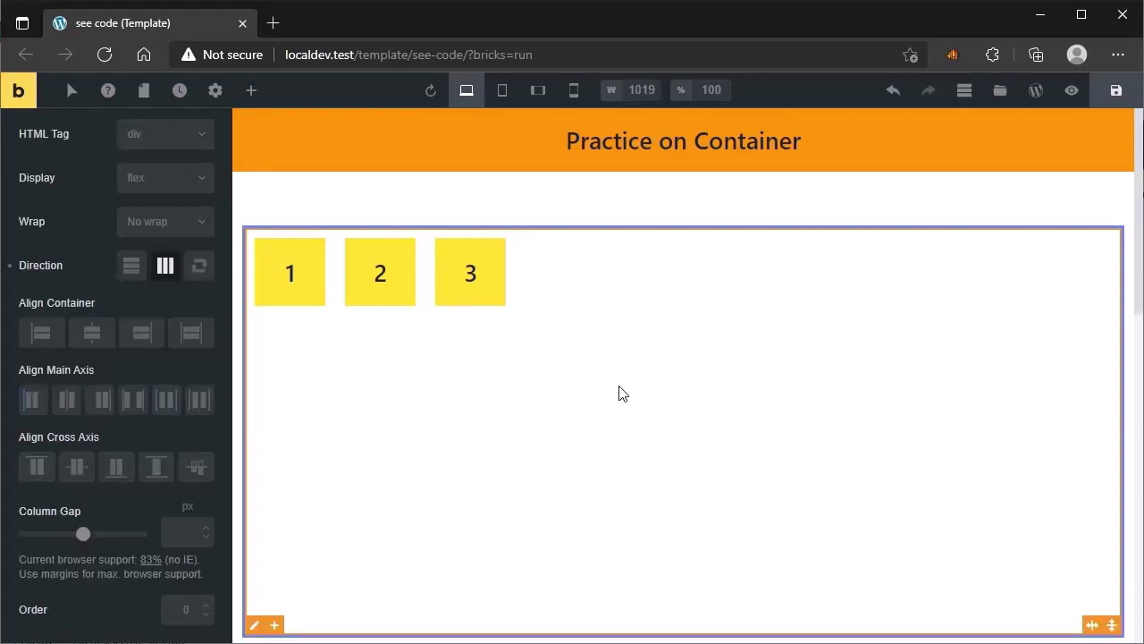
Step: Try Center and End for both the main-axis and cross-axis alignment of the container, and clear these alignments
click(67, 400)
click(102, 399)
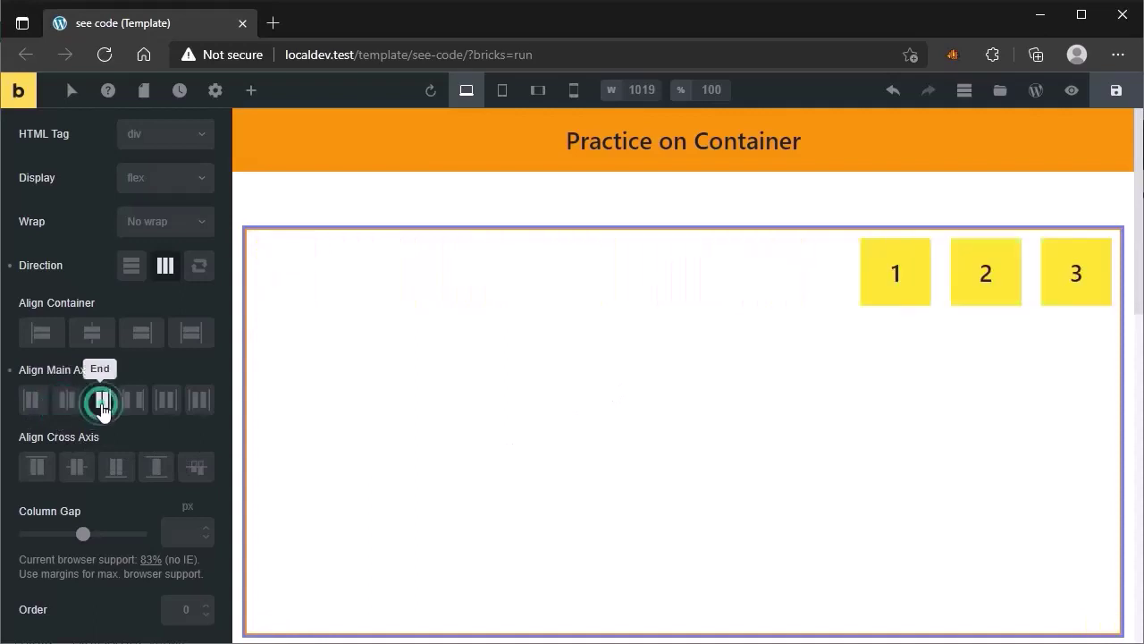
click(68, 403)
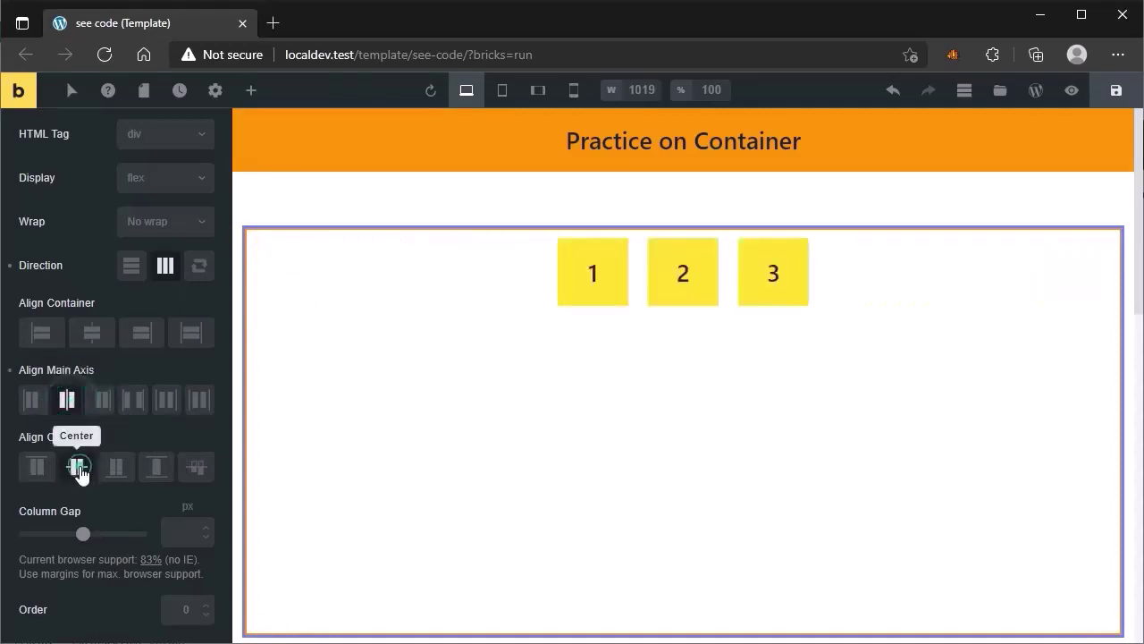
click(79, 470)
click(114, 470)
click(113, 471)
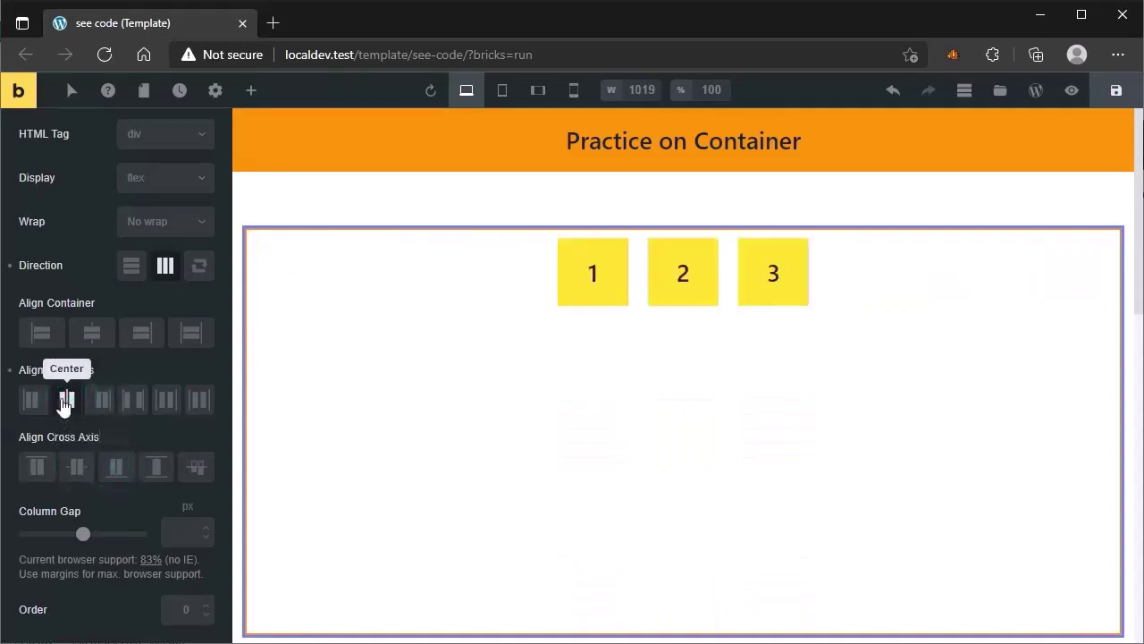
click(66, 401)
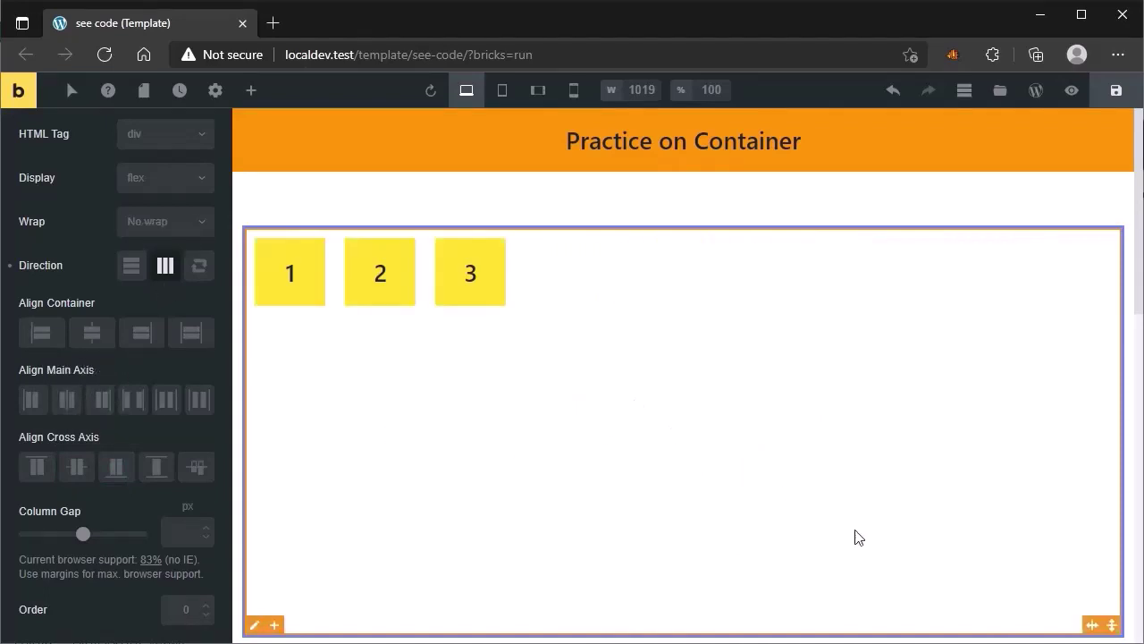
Step: Shrink the container's height to fit its row of numbered boxes and open the container's layout settings
drag(1112, 625, 1117, 316)
click(640, 367)
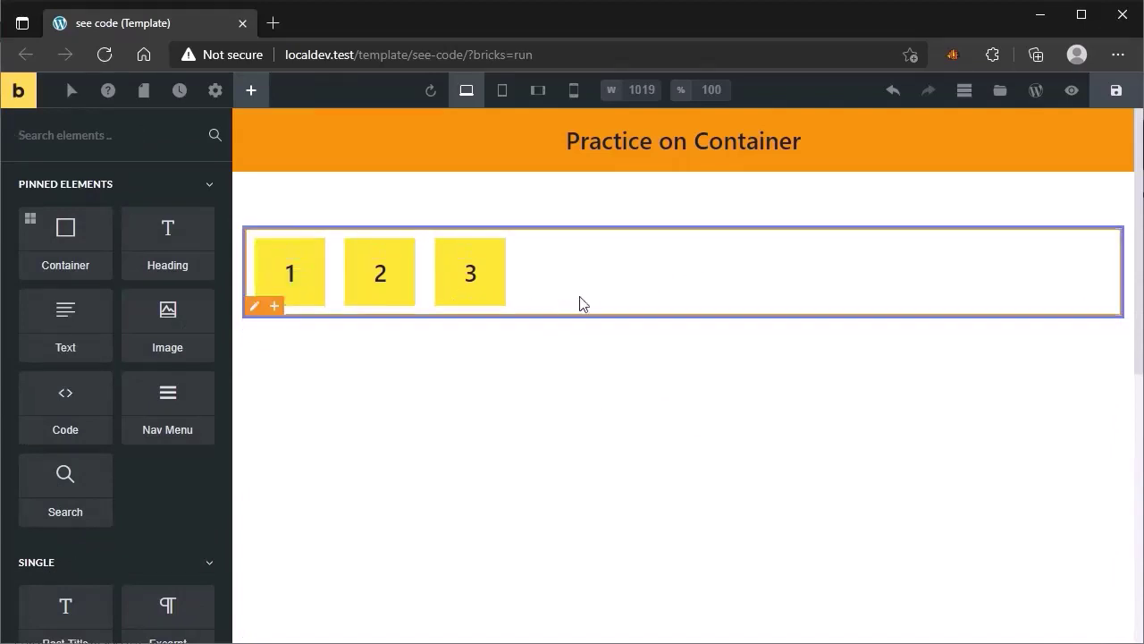
click(599, 285)
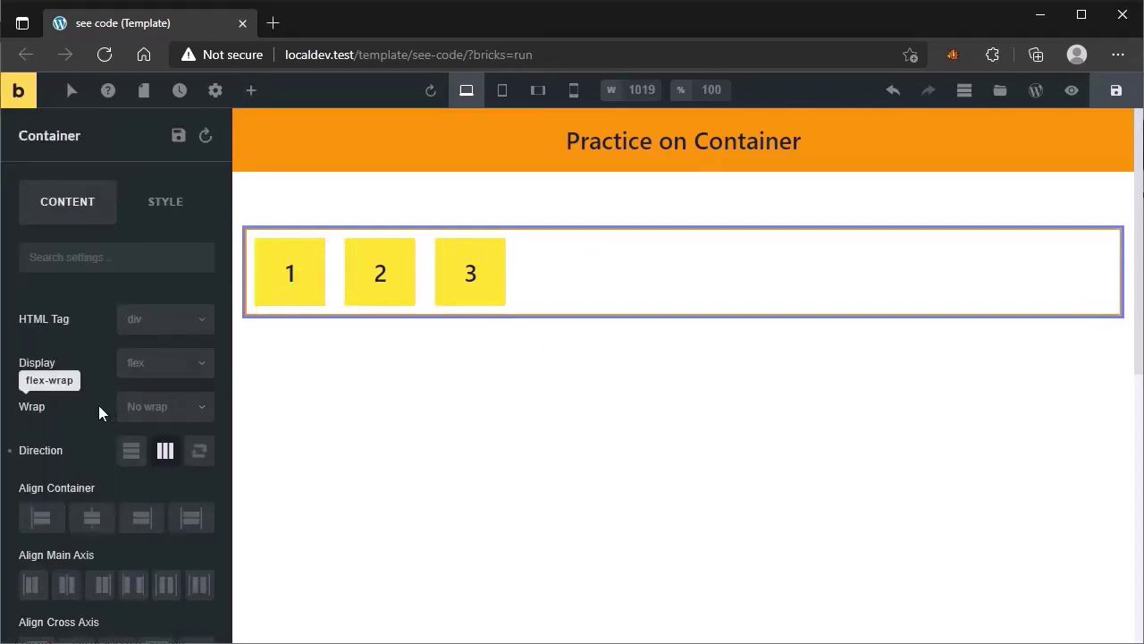
scroll(96, 412, down, 2)
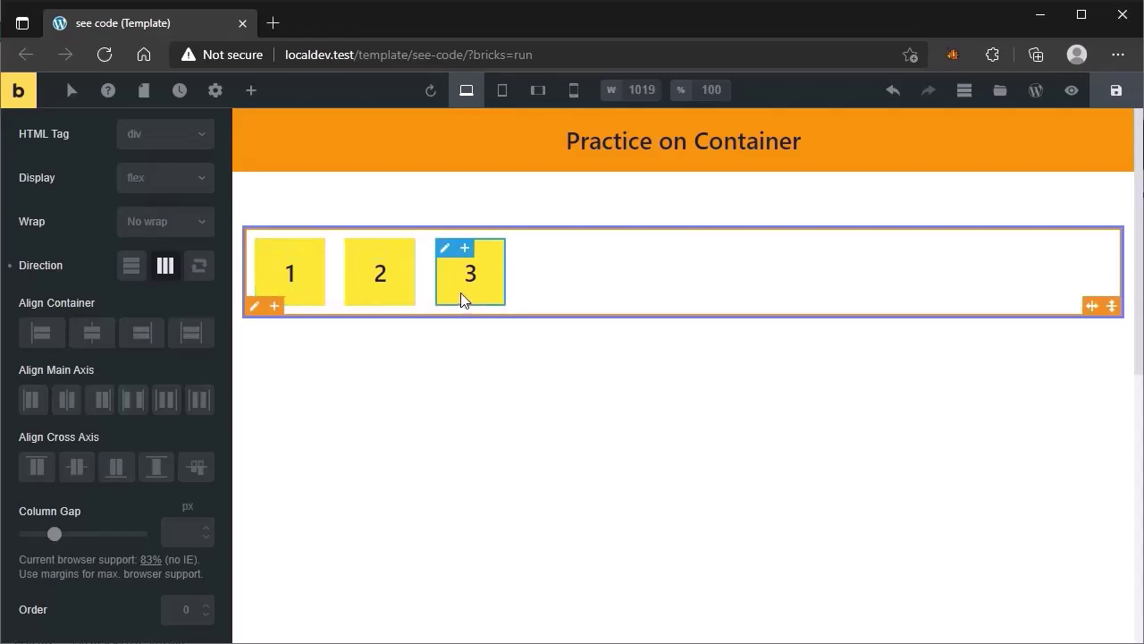
Step: Try the Vertical and reversed directions on the container, returning it to Horizontal in normal order
click(129, 273)
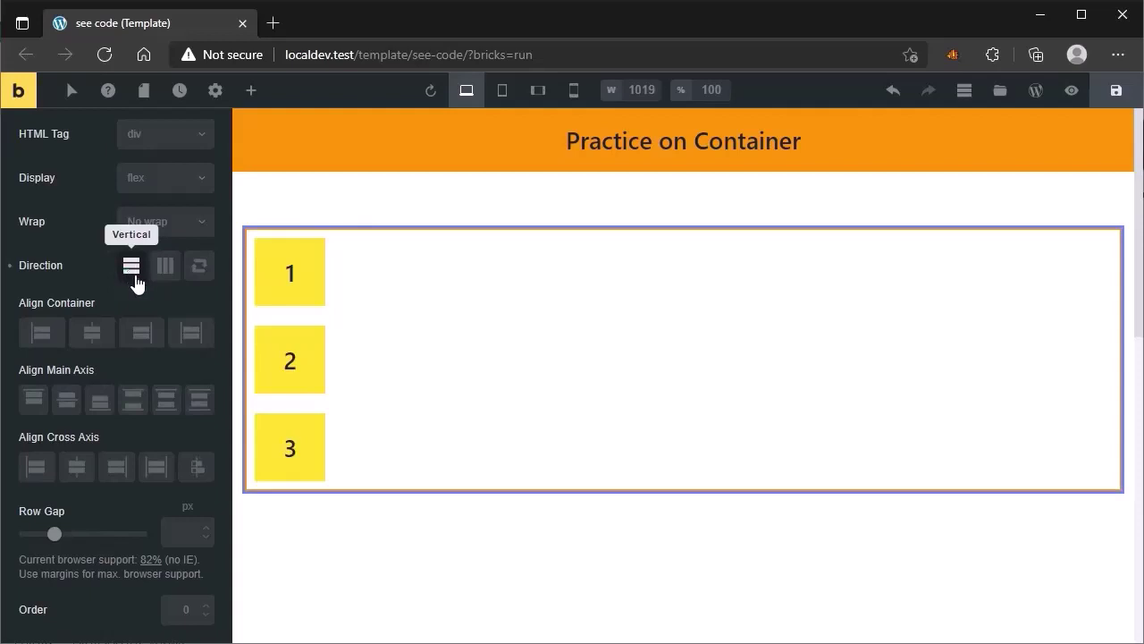
click(165, 273)
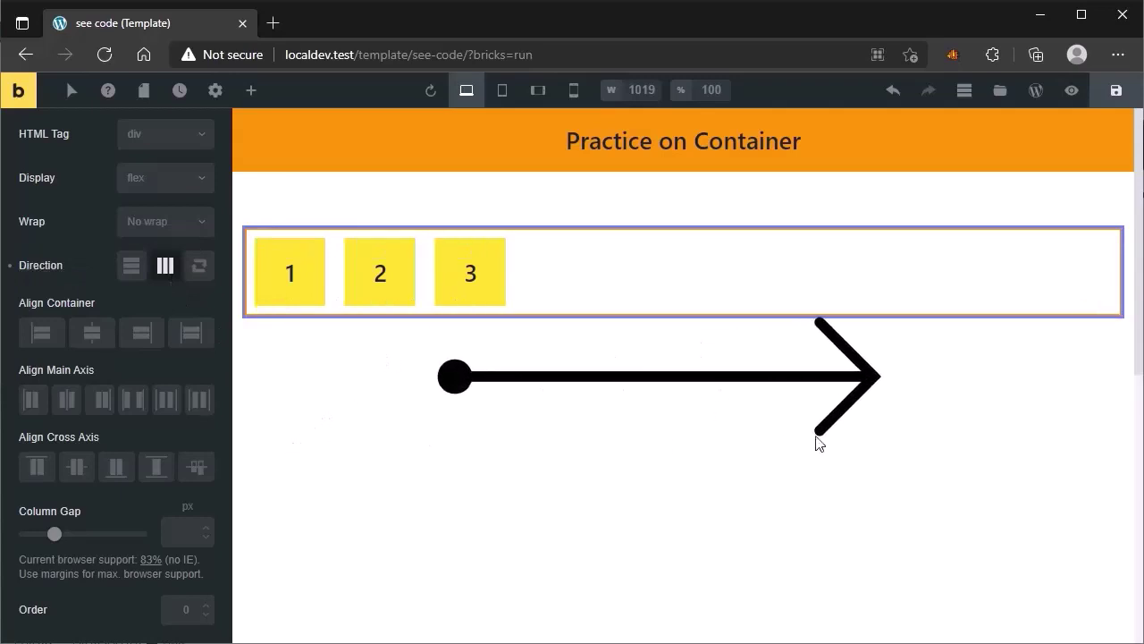
click(200, 280)
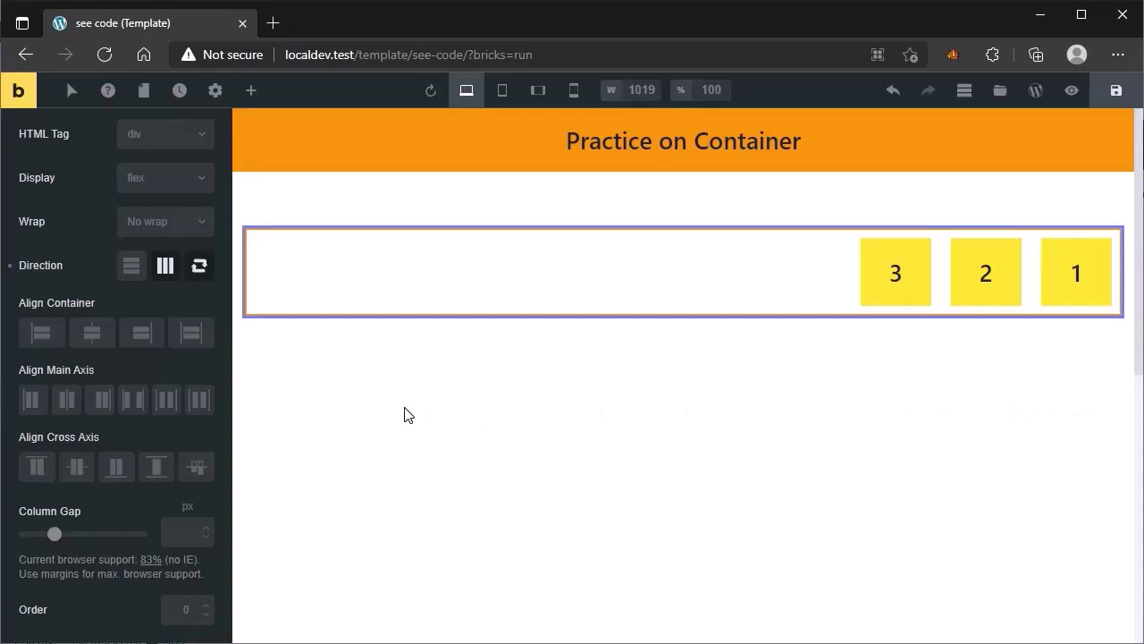
click(199, 265)
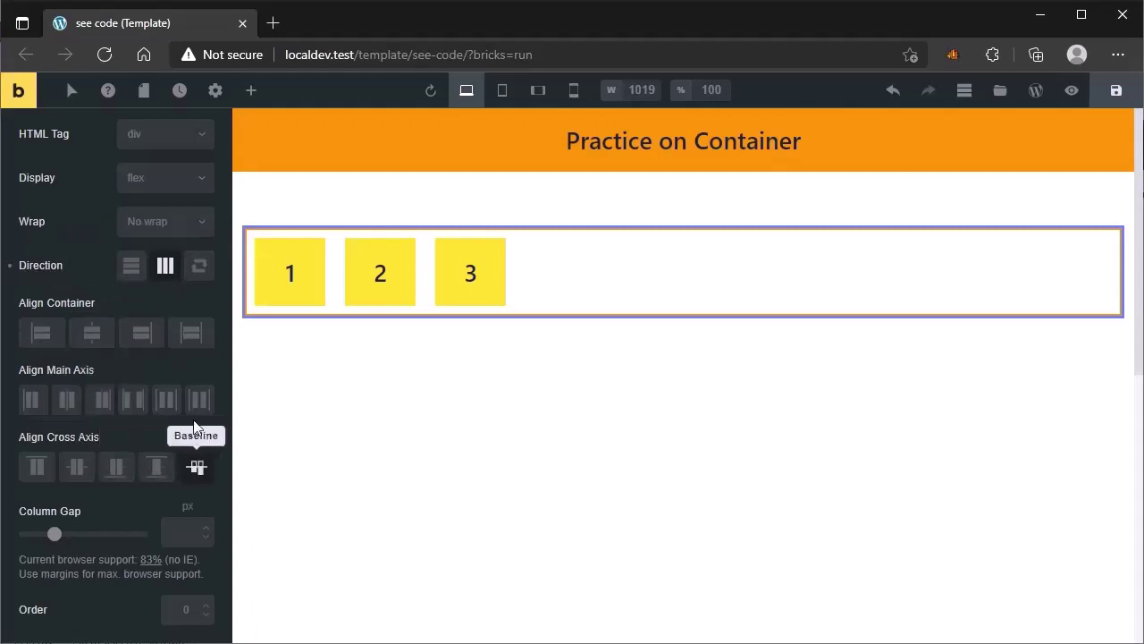
click(131, 278)
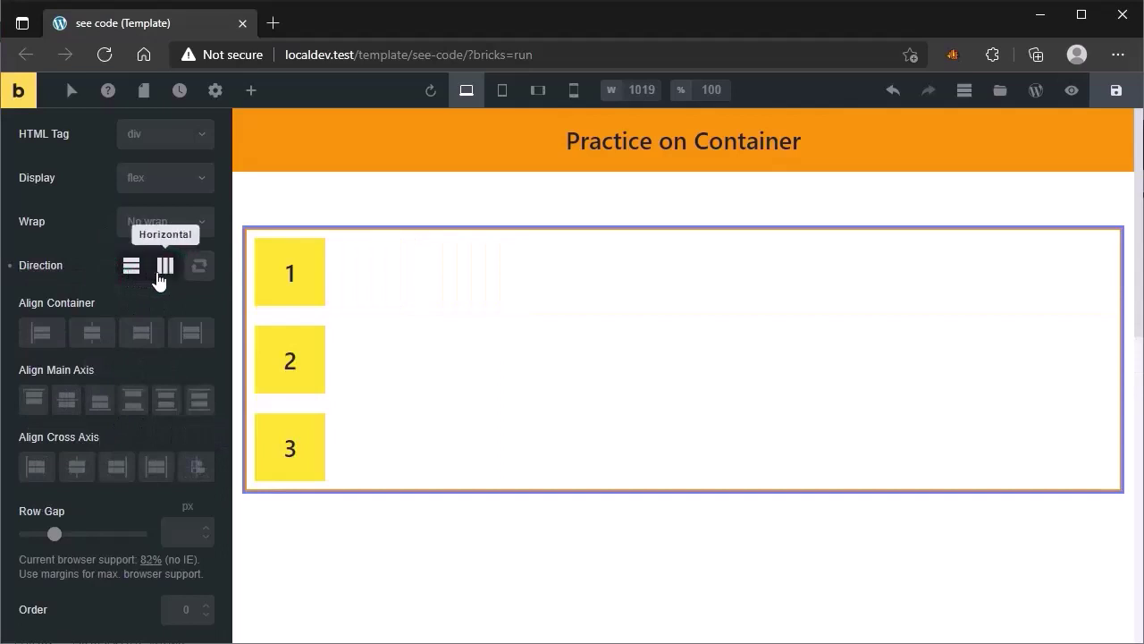
click(159, 277)
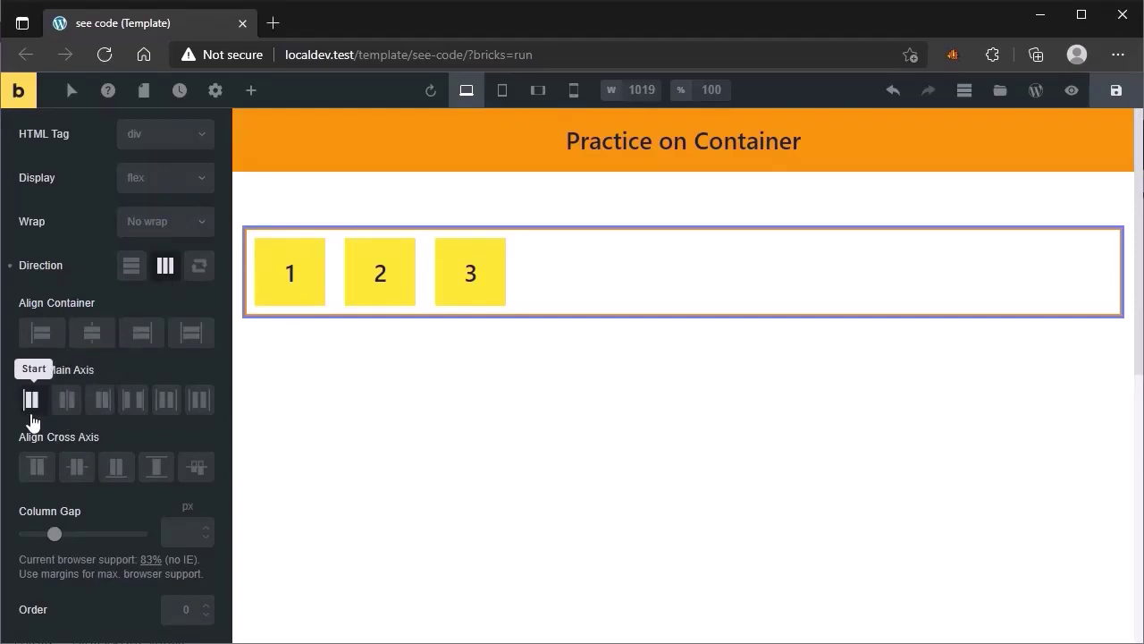
Step: Switch the horizontal container's main-axis alignment to Center, to End and back to Start
click(67, 401)
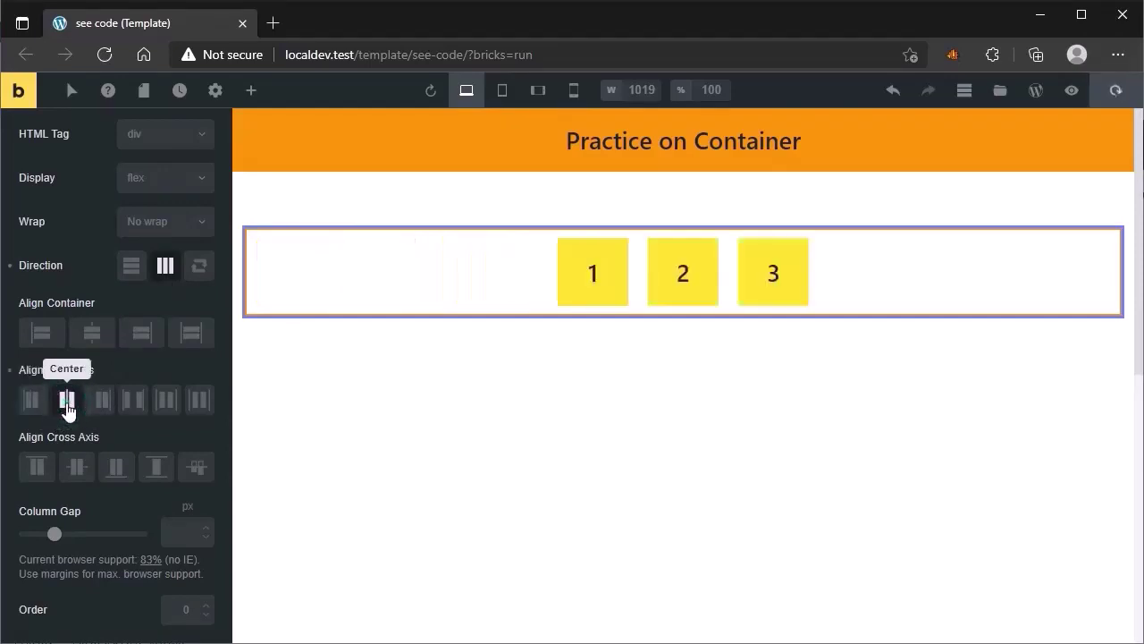
click(100, 401)
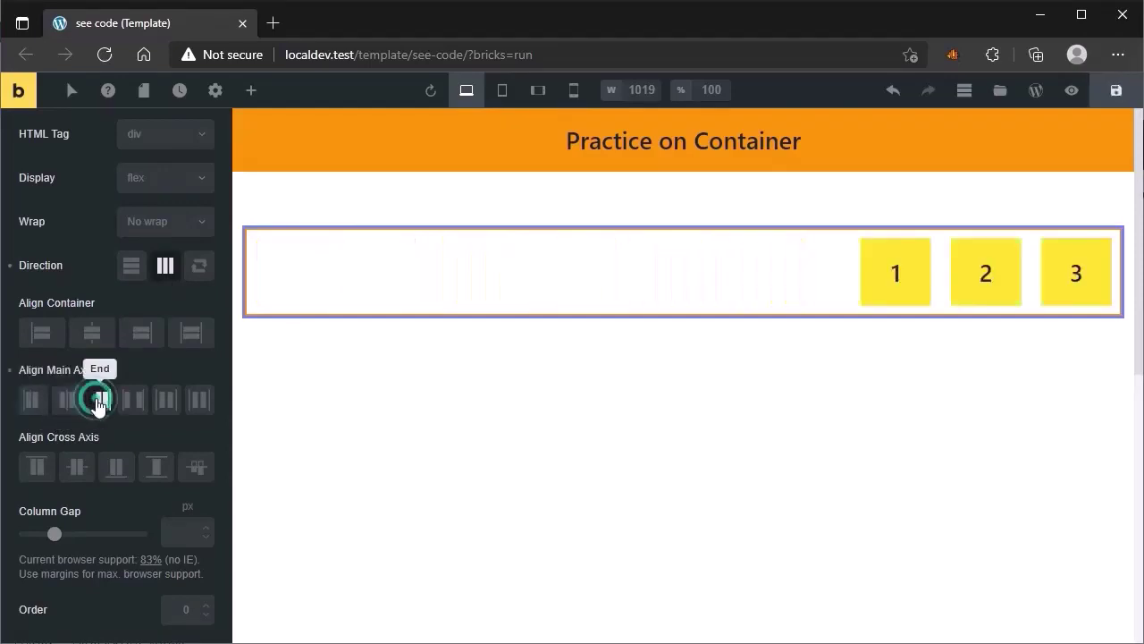
click(31, 400)
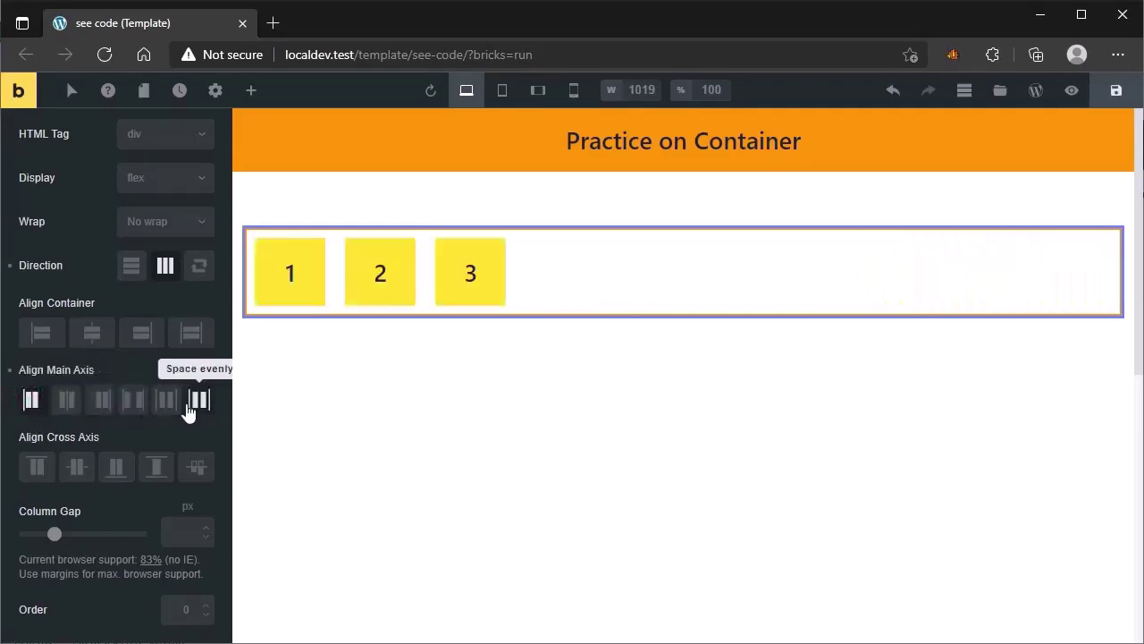
Step: Try the Start, Center, End, Stretch and Baseline cross-axis alignments on the shrunken container
click(35, 468)
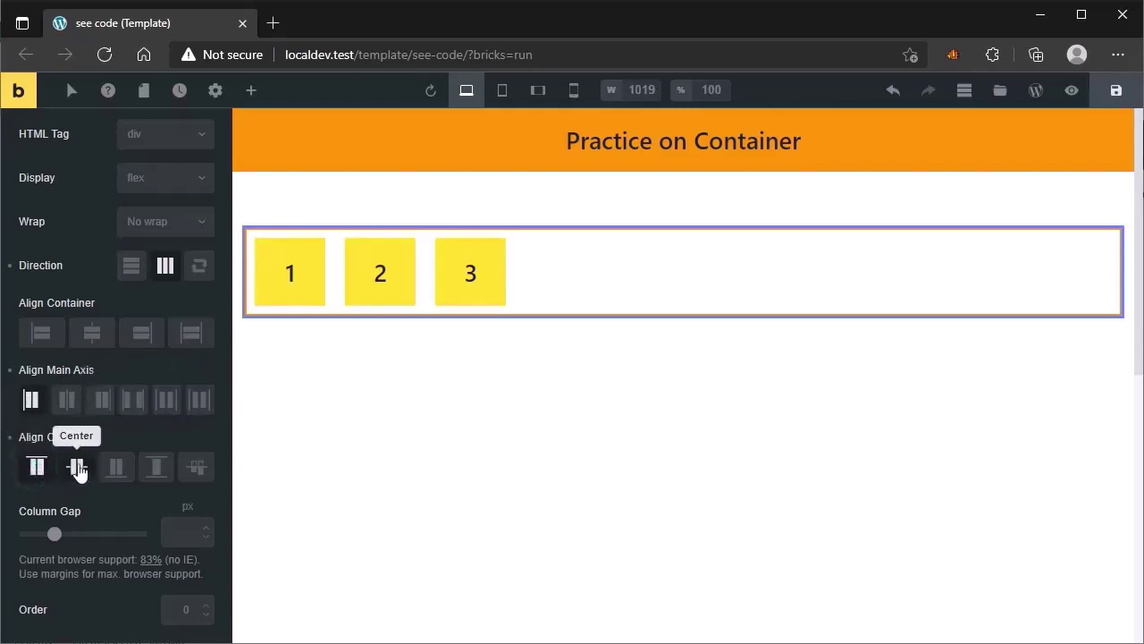
click(77, 466)
click(115, 467)
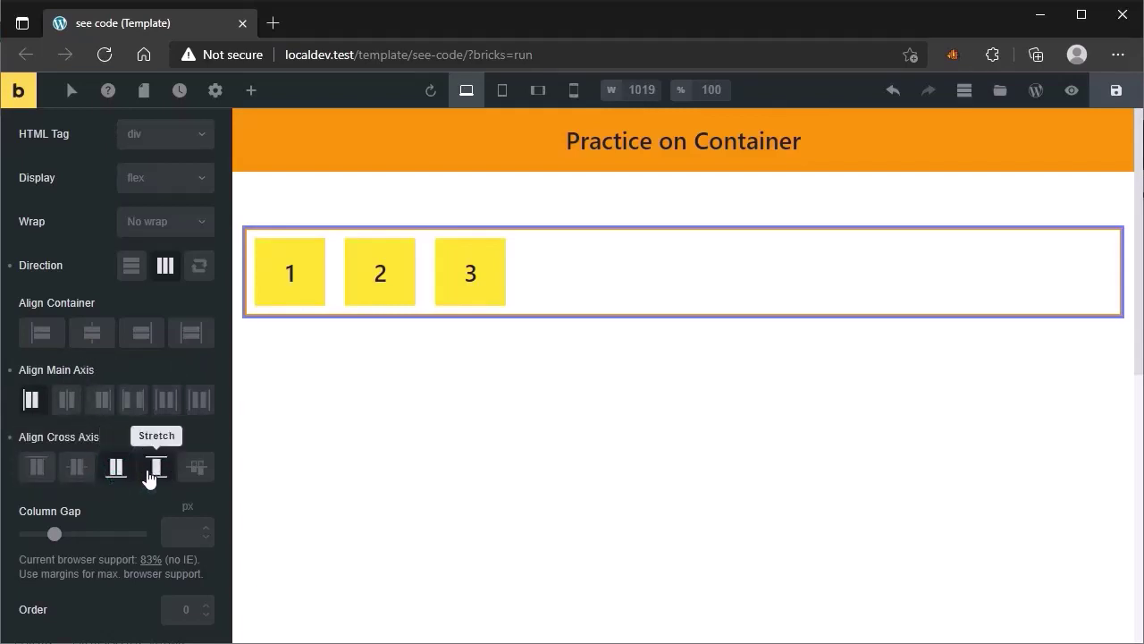
click(153, 467)
click(197, 467)
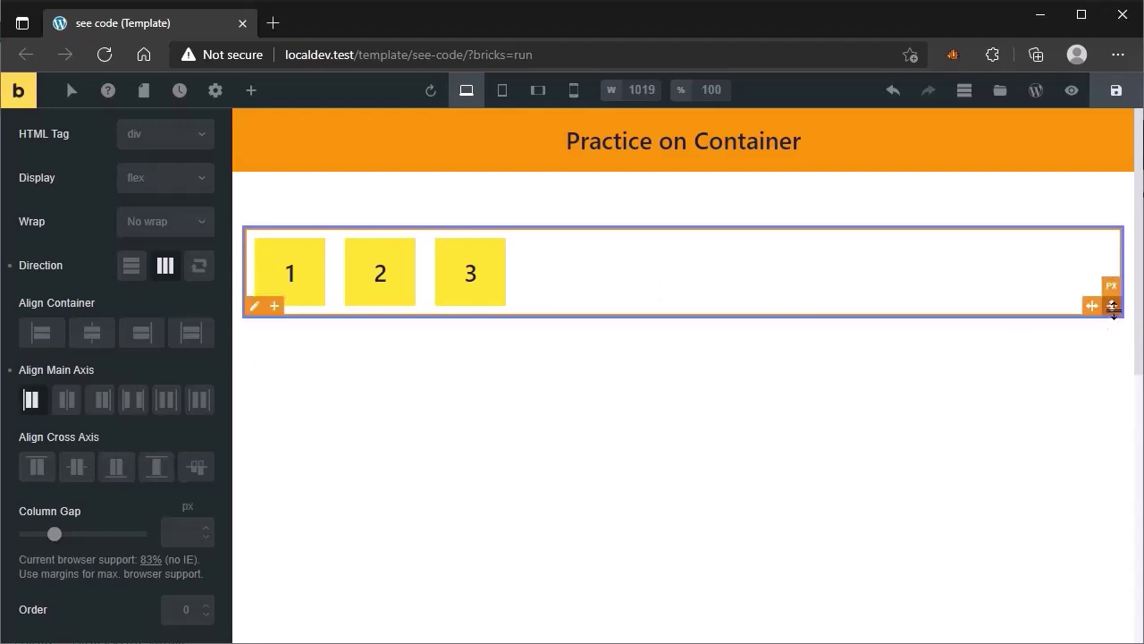
Step: Enlarge the container's height well beyond its boxes and switch its cross-axis alignment to Center, End and back to Start
drag(1112, 307, 1133, 640)
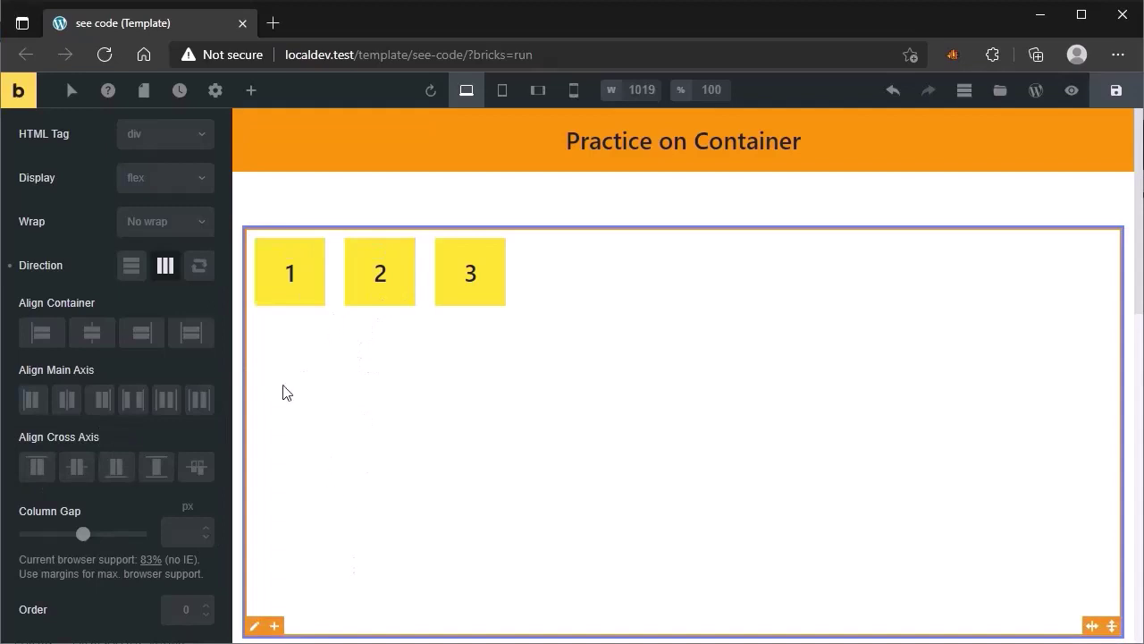
click(79, 474)
click(115, 474)
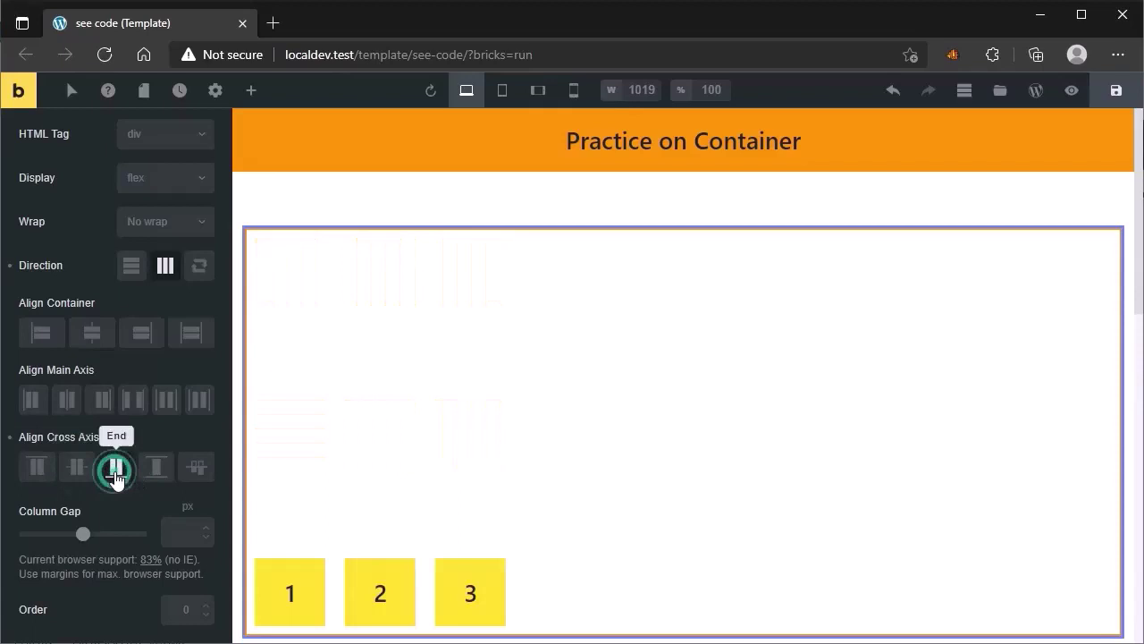
click(49, 478)
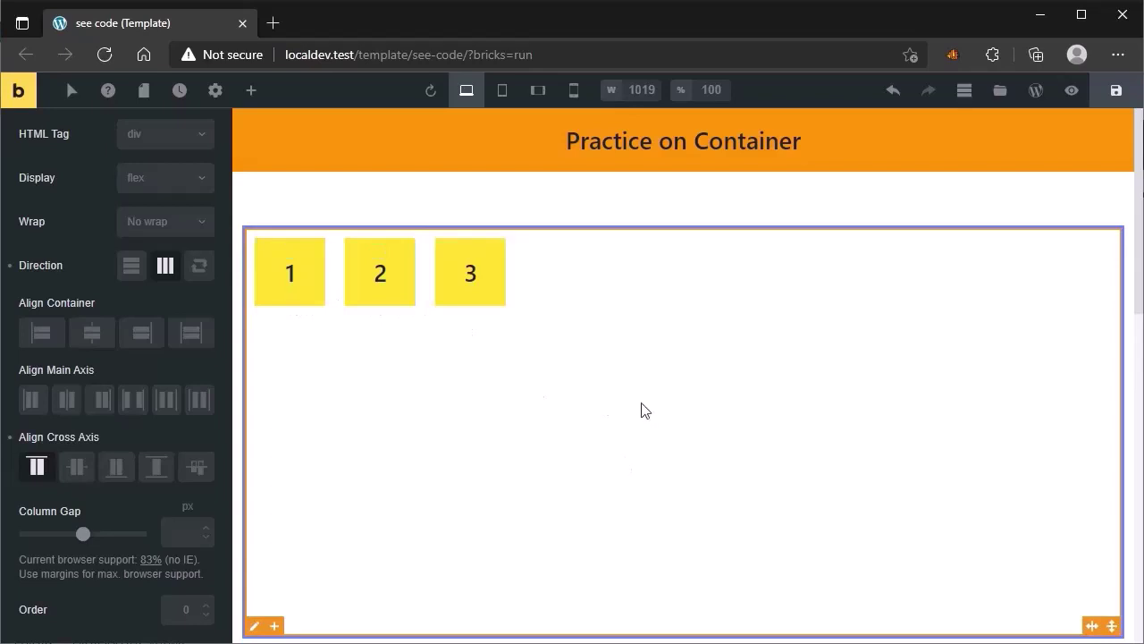
Step: Try centering the three boxes on both the main and cross axes, and return the main-axis alignment to the start
click(77, 472)
click(68, 400)
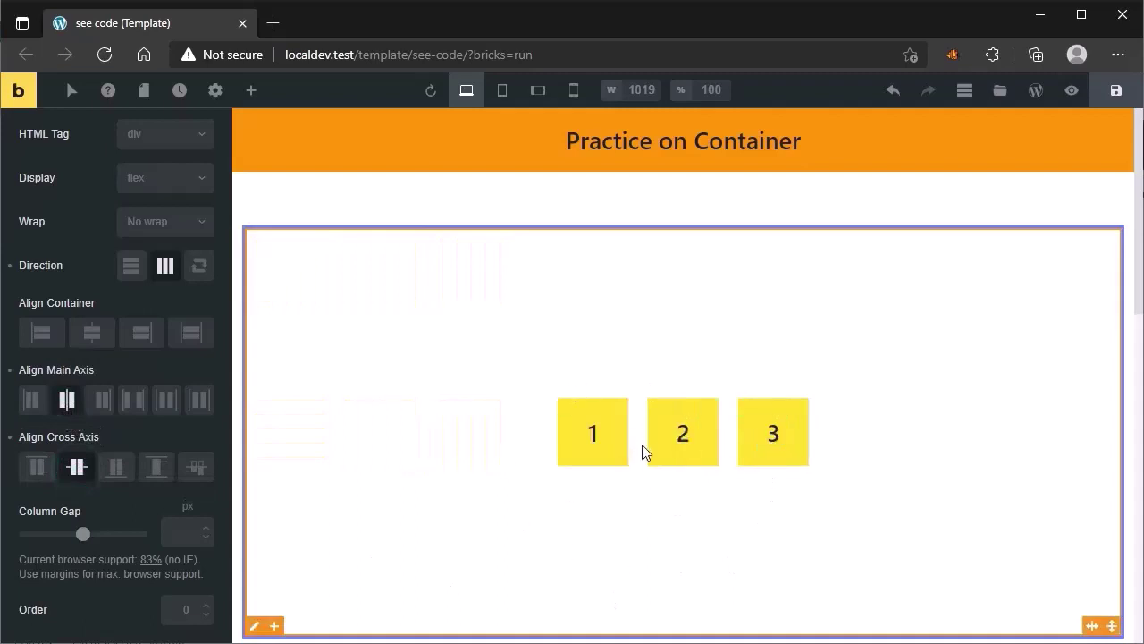
click(32, 401)
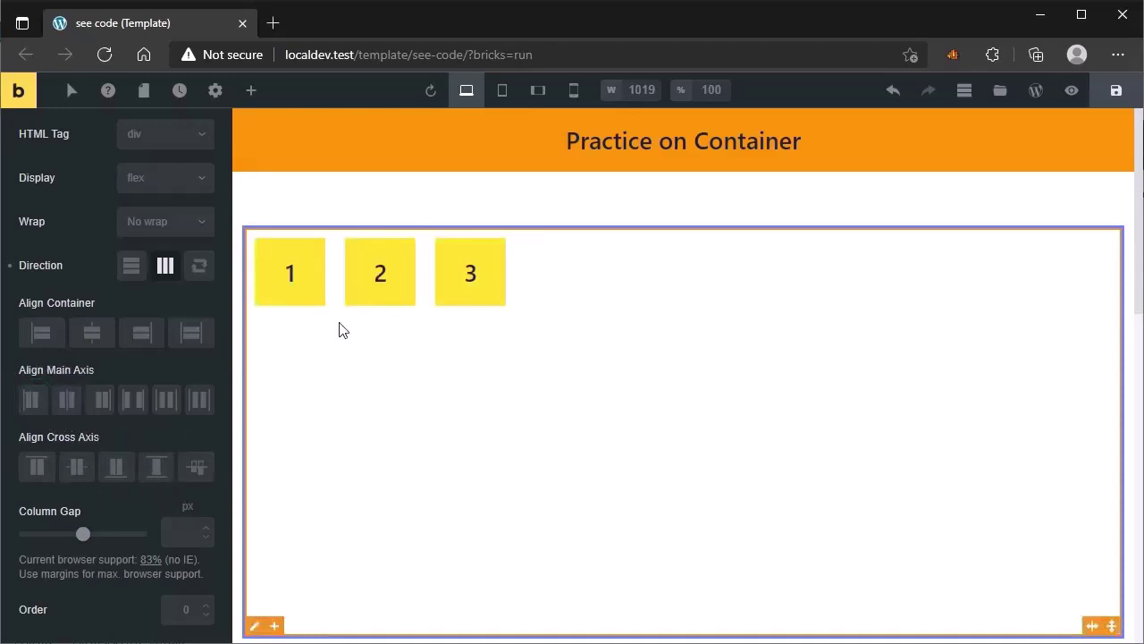
Step: Try Stretch as the cross-axis alignment and a smaller column gap, and reset both settings
click(157, 466)
click(156, 467)
drag(82, 533, 36, 536)
click(9, 513)
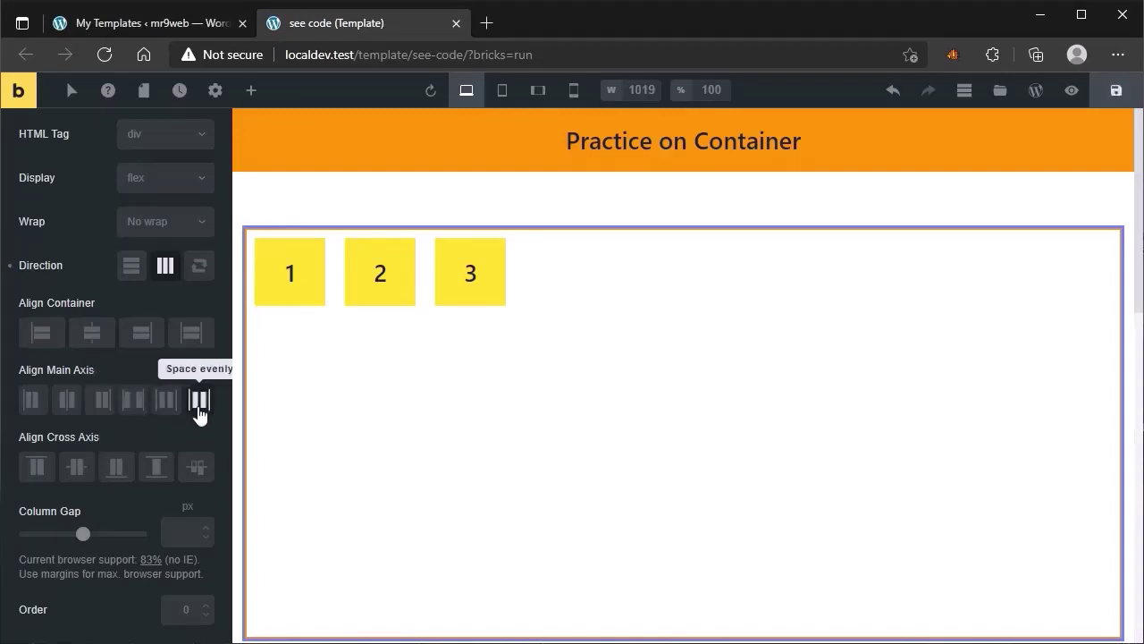
Step: Distribute the three boxes along the main axis with space between, space around and Space evenly in turn, and save the template
click(133, 402)
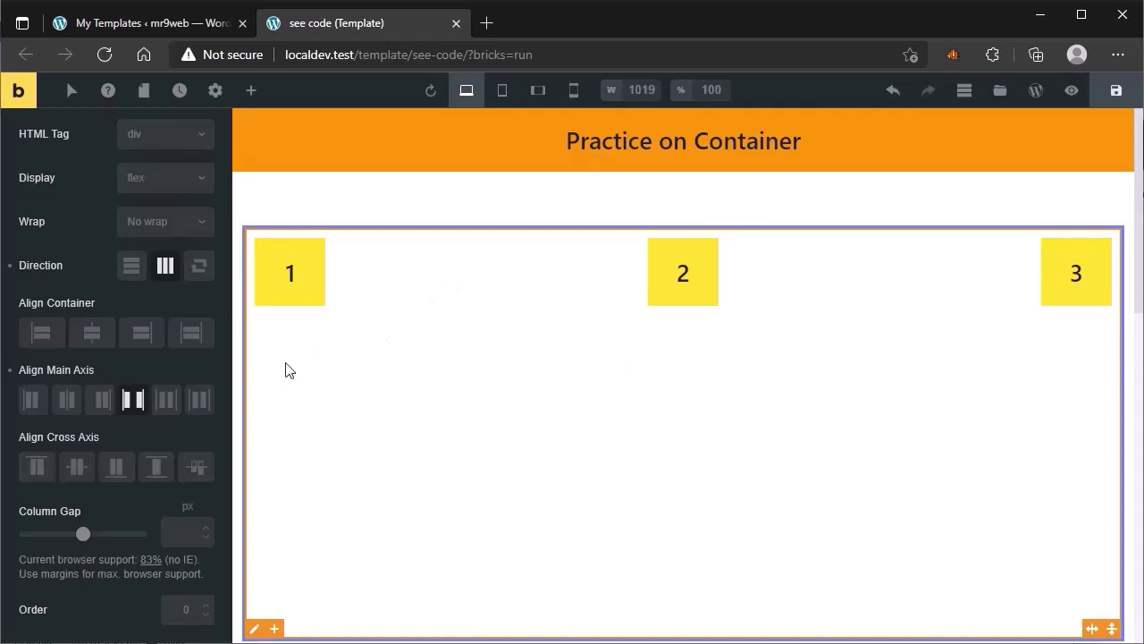
click(166, 402)
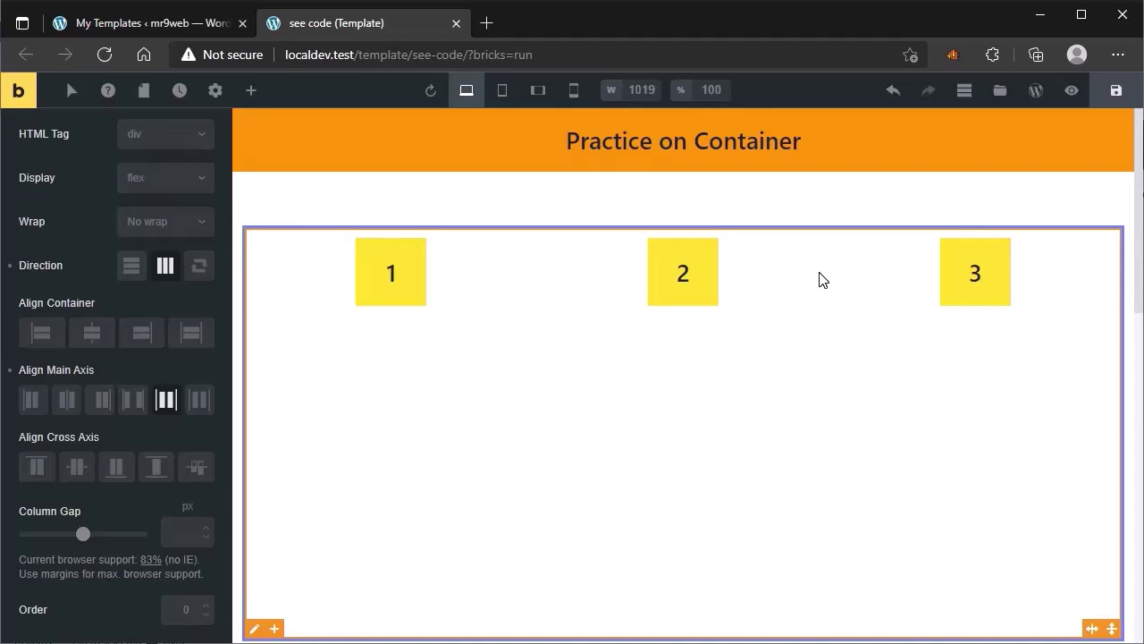
click(200, 402)
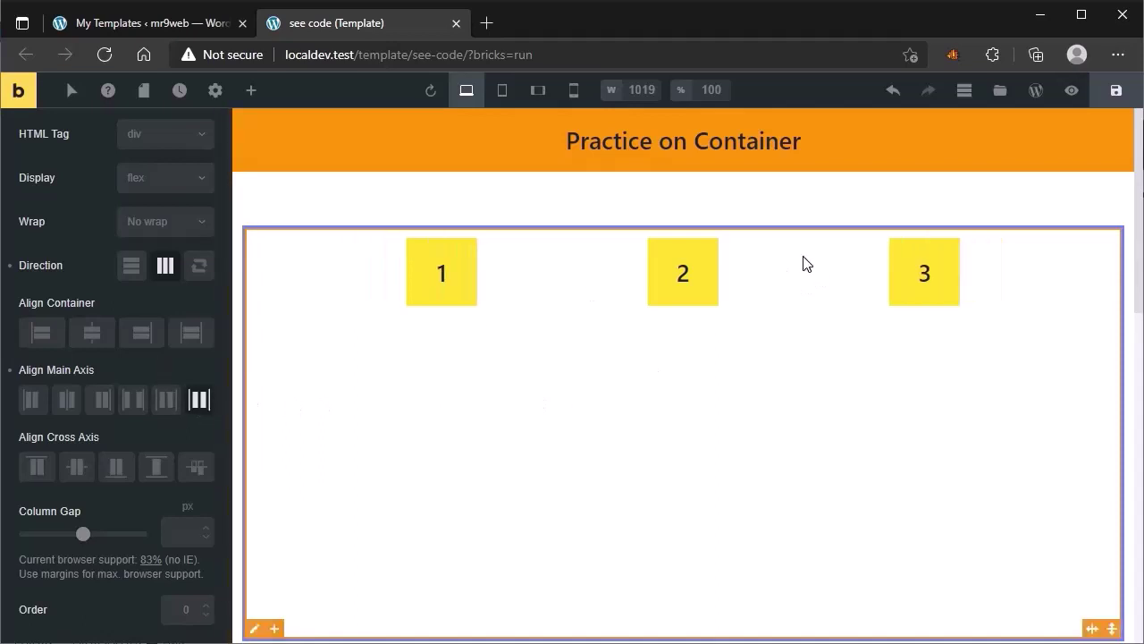
key(ctrl+s)
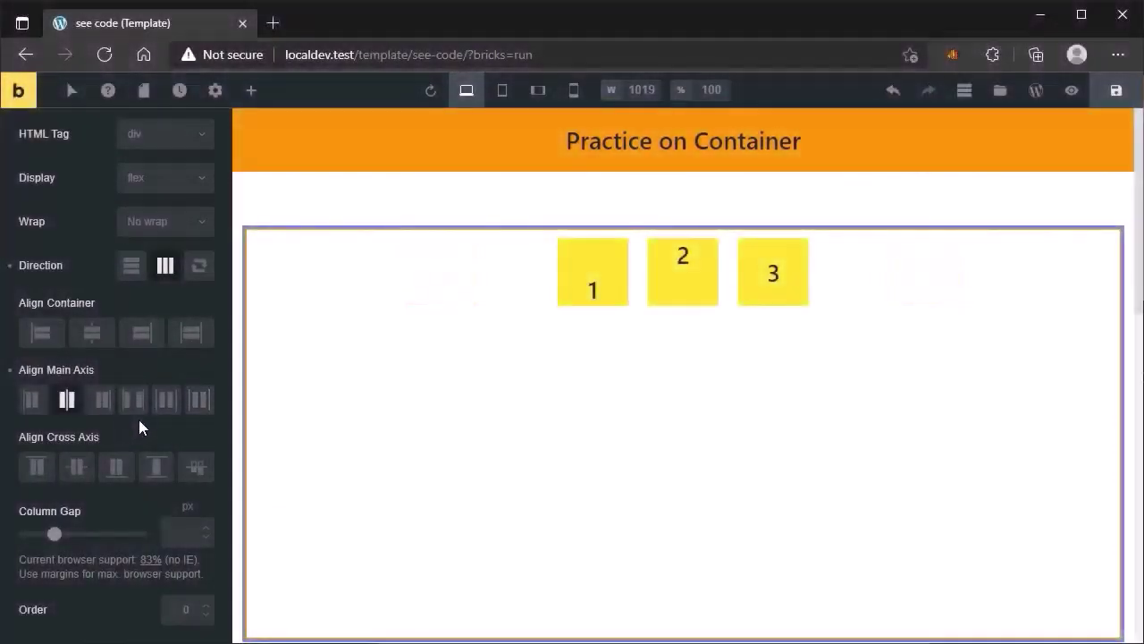
Step: Set the cross-axis alignment to Baseline for the three centered boxes with differently positioned numbers
click(197, 471)
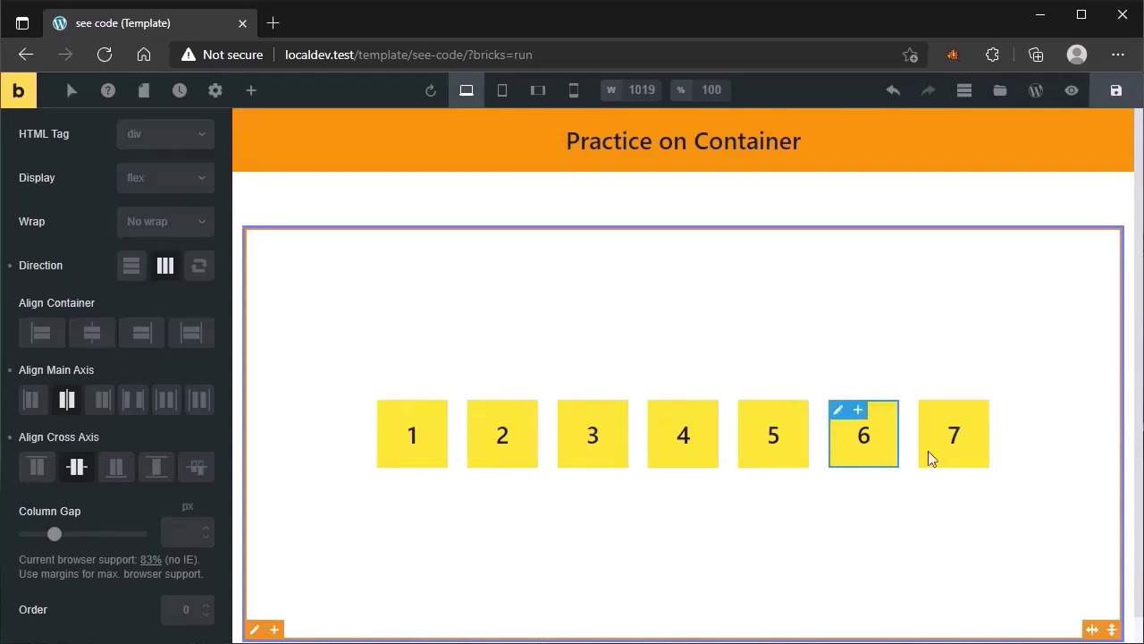
Step: Try moving item 7 to just above item 4 in the container's structure, and undo the move
click(967, 92)
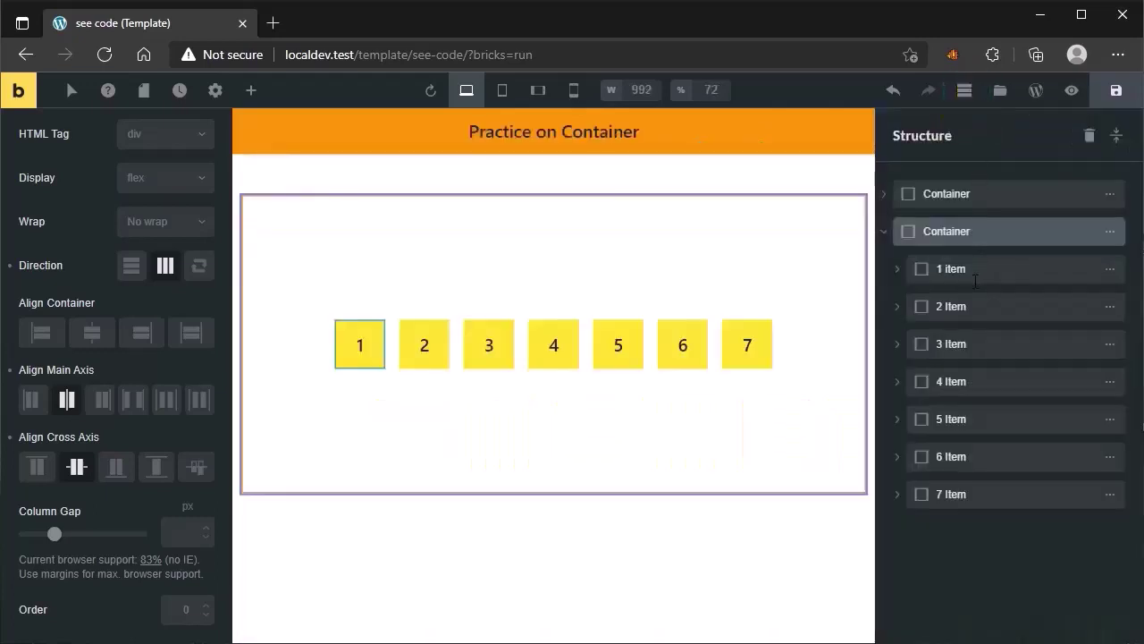
click(931, 269)
click(934, 307)
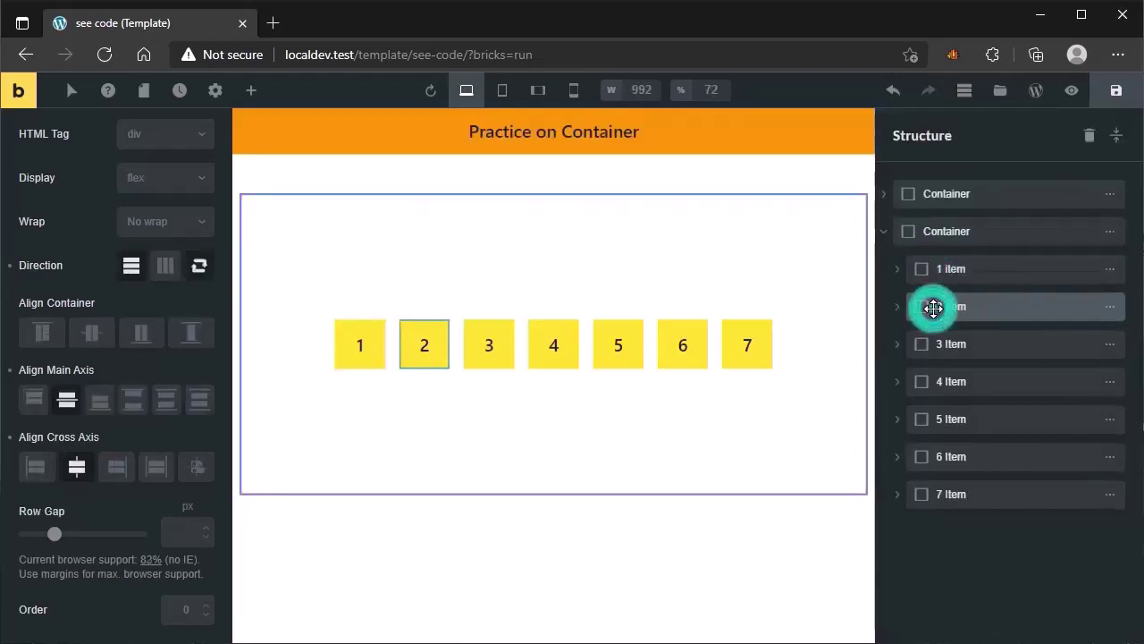
click(933, 343)
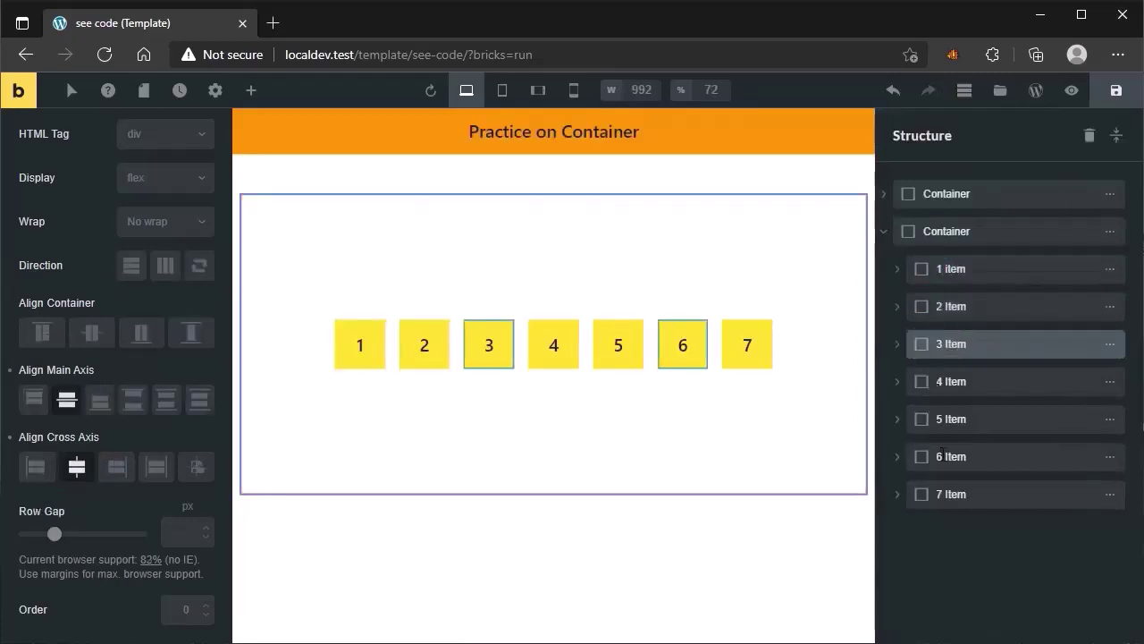
click(930, 501)
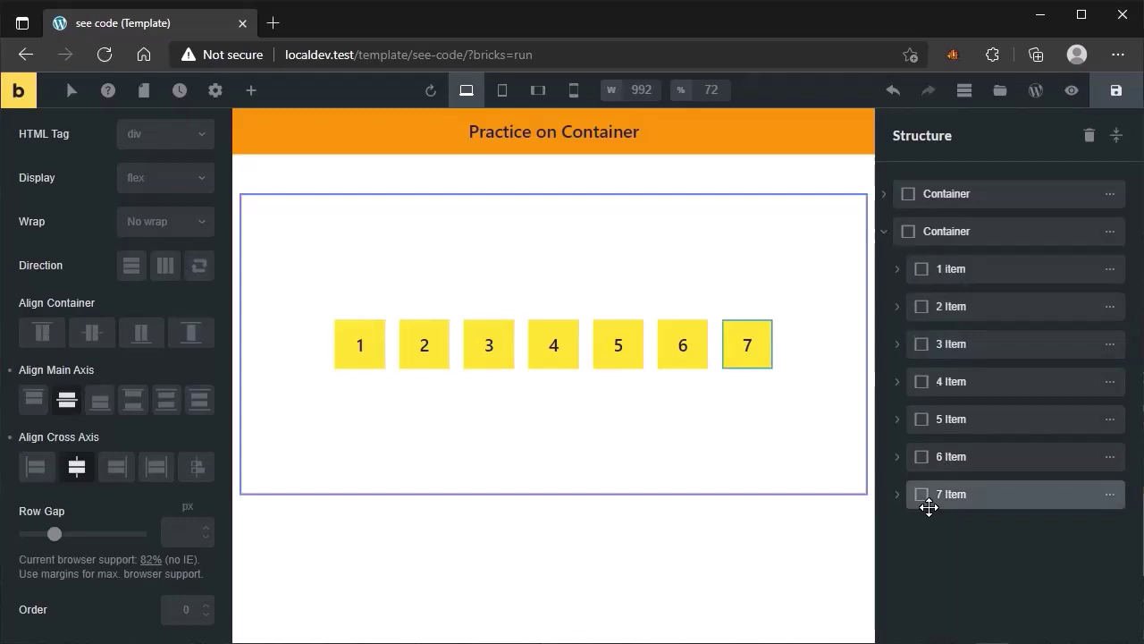
drag(929, 506, 948, 383)
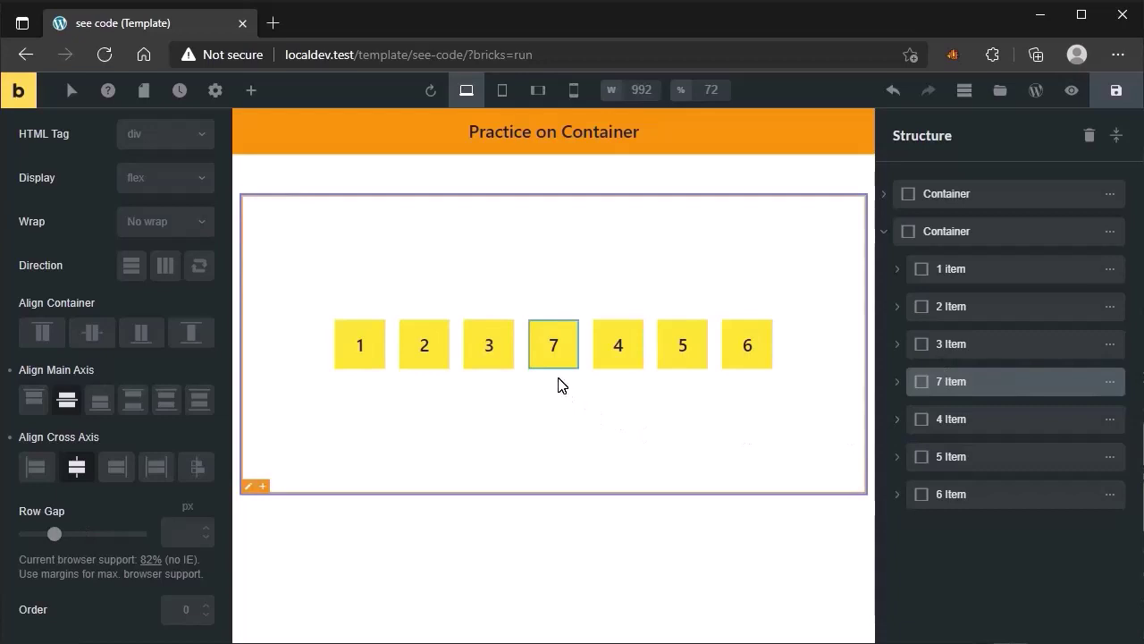
click(893, 90)
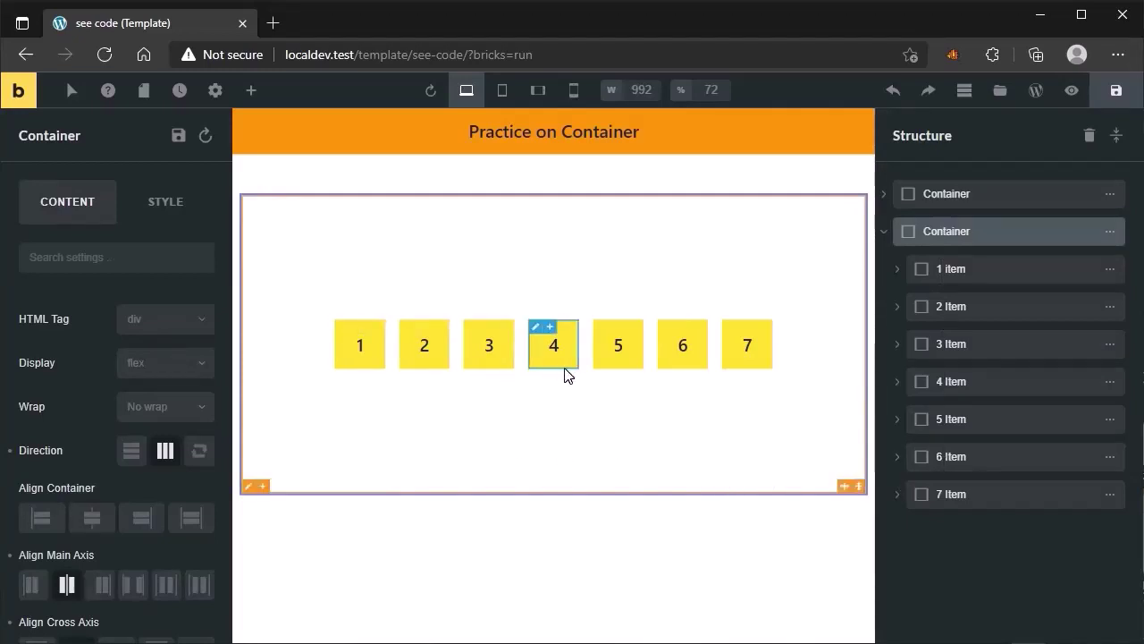
Step: Set the Order of item 4 to 1, and change it to -1
scroll(134, 518, down, 2)
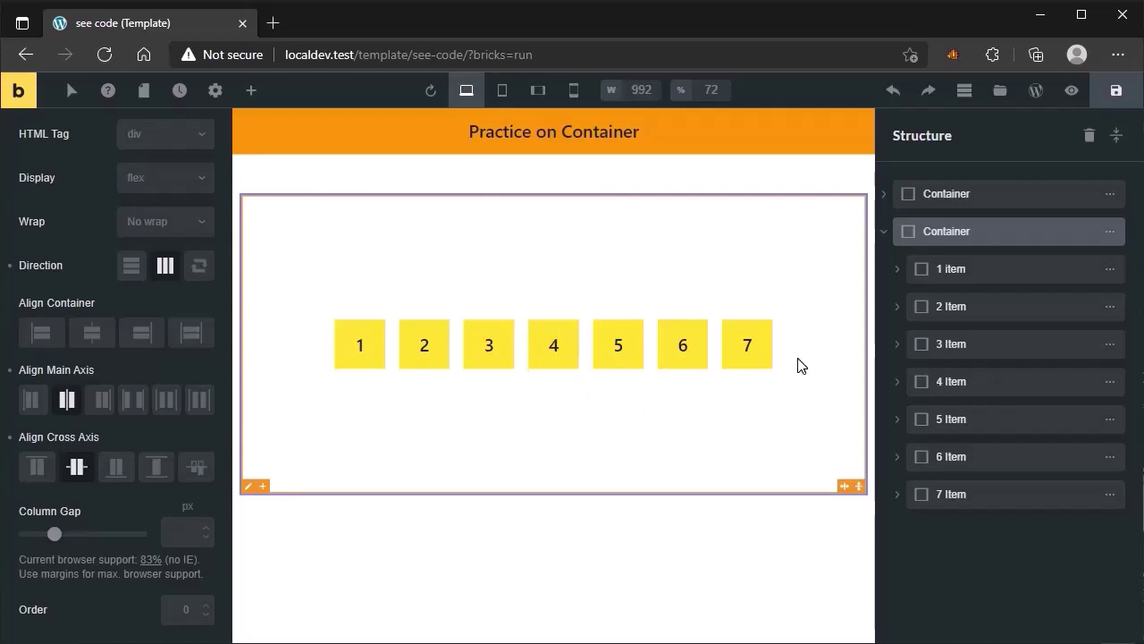
click(552, 364)
click(188, 610)
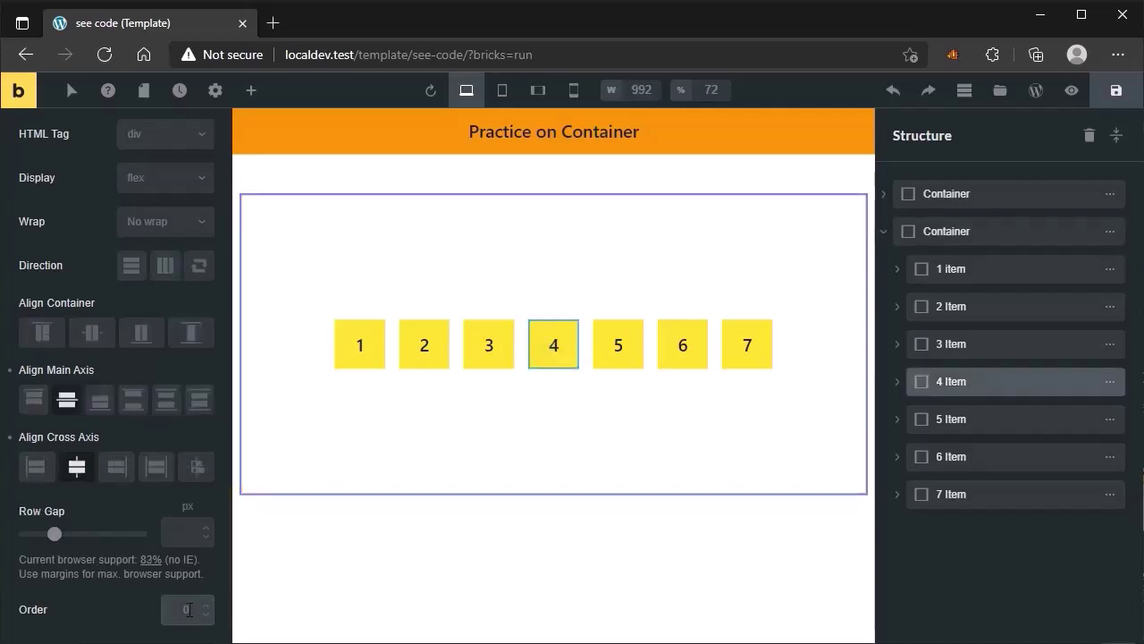
text(1)
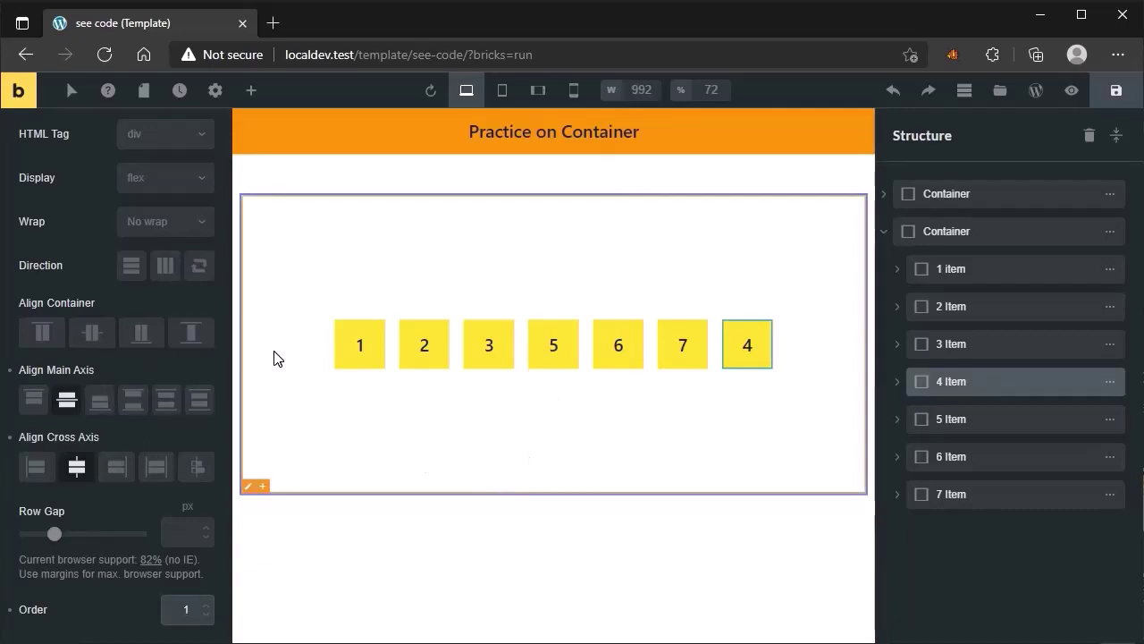
click(182, 607)
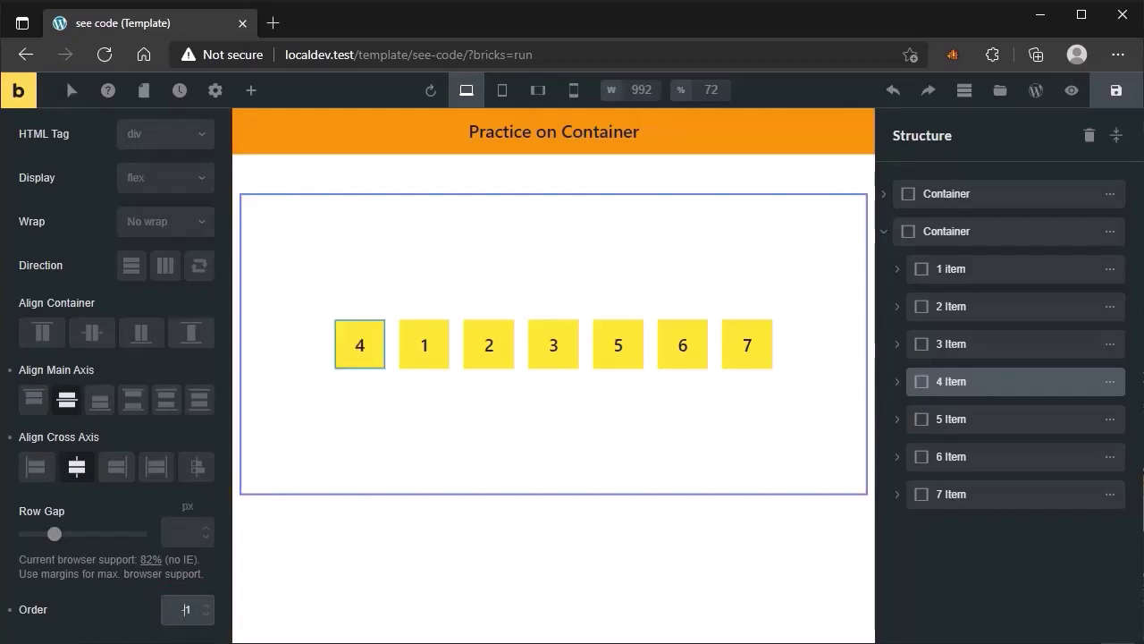
Step: Set the Order of item 3 to 1, and raise it to 2
click(553, 370)
click(206, 606)
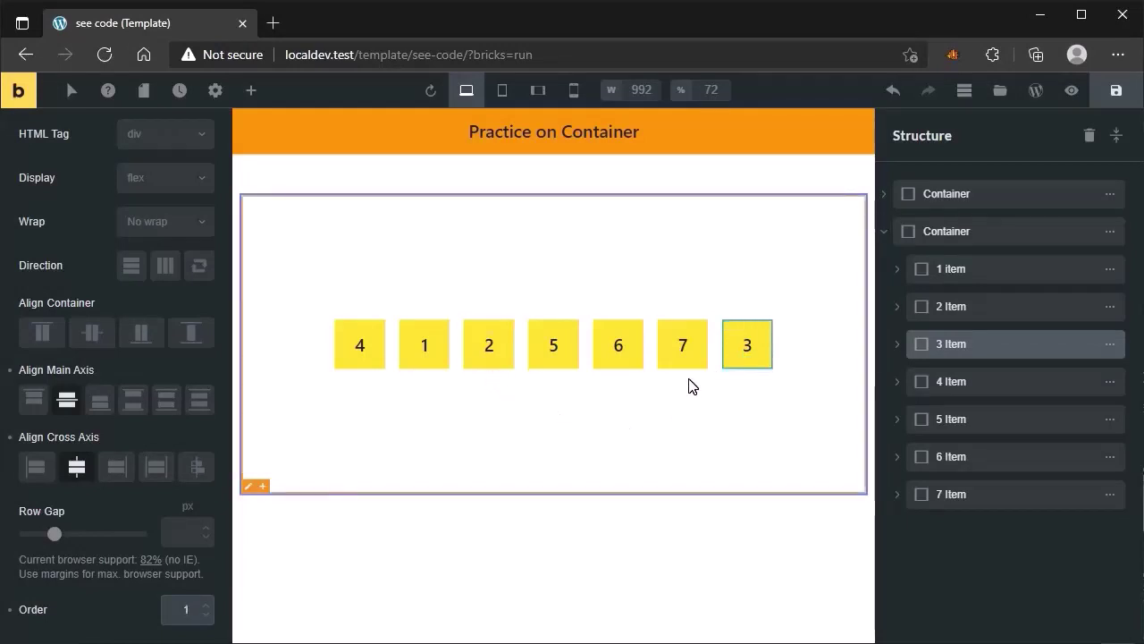
click(737, 369)
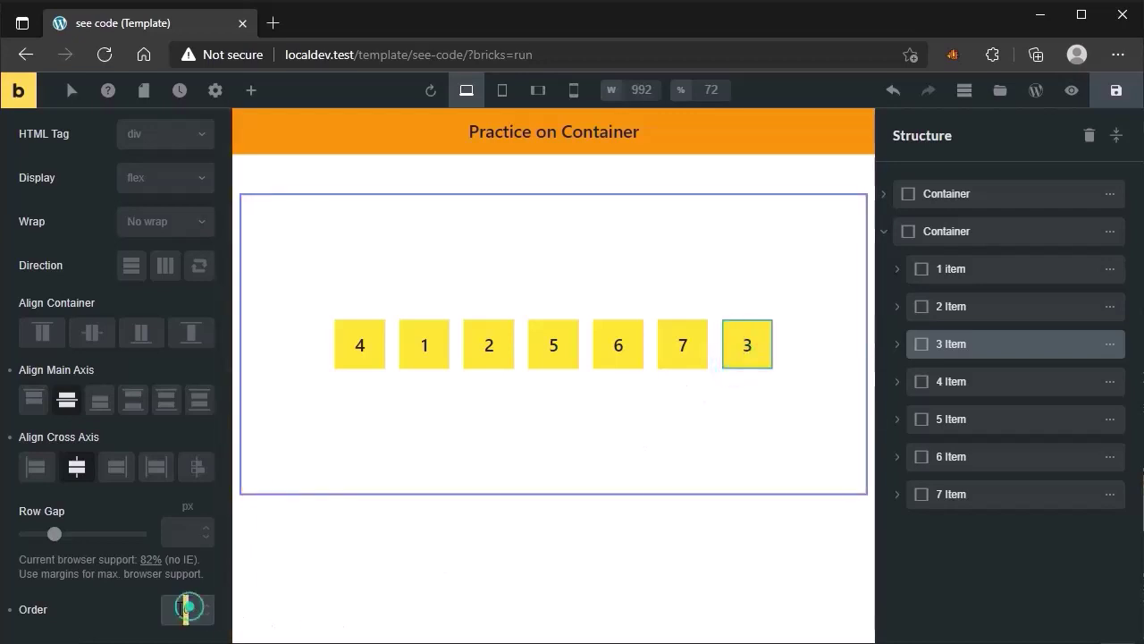
key(Up)
Step: Open the Order value of item 2 for editing, and set the canvas width to 1200
click(489, 353)
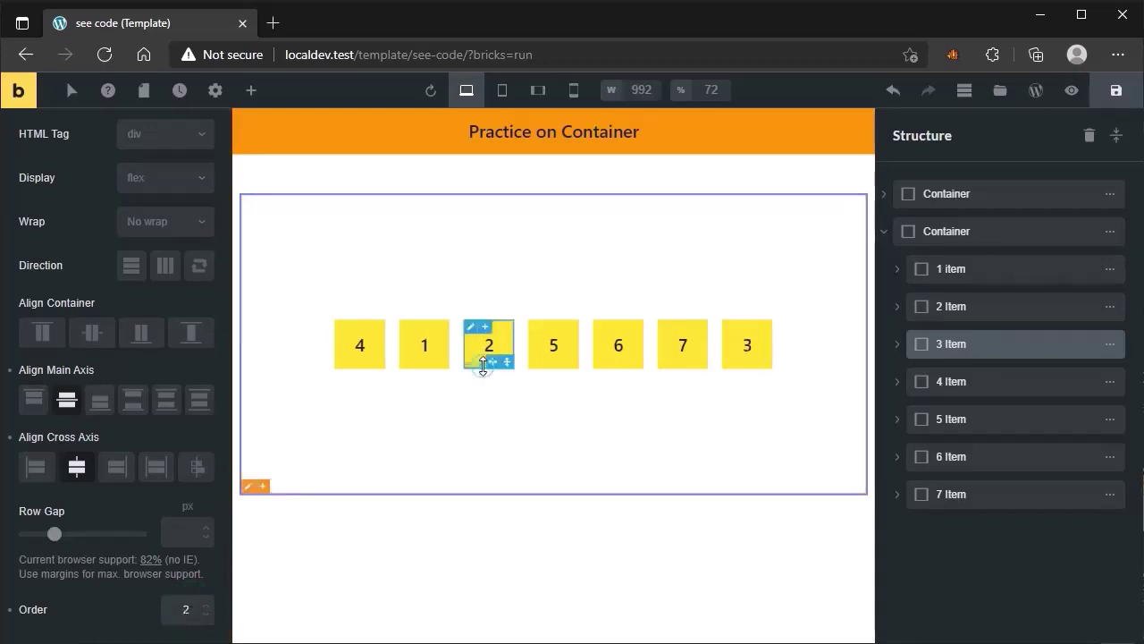
click(185, 611)
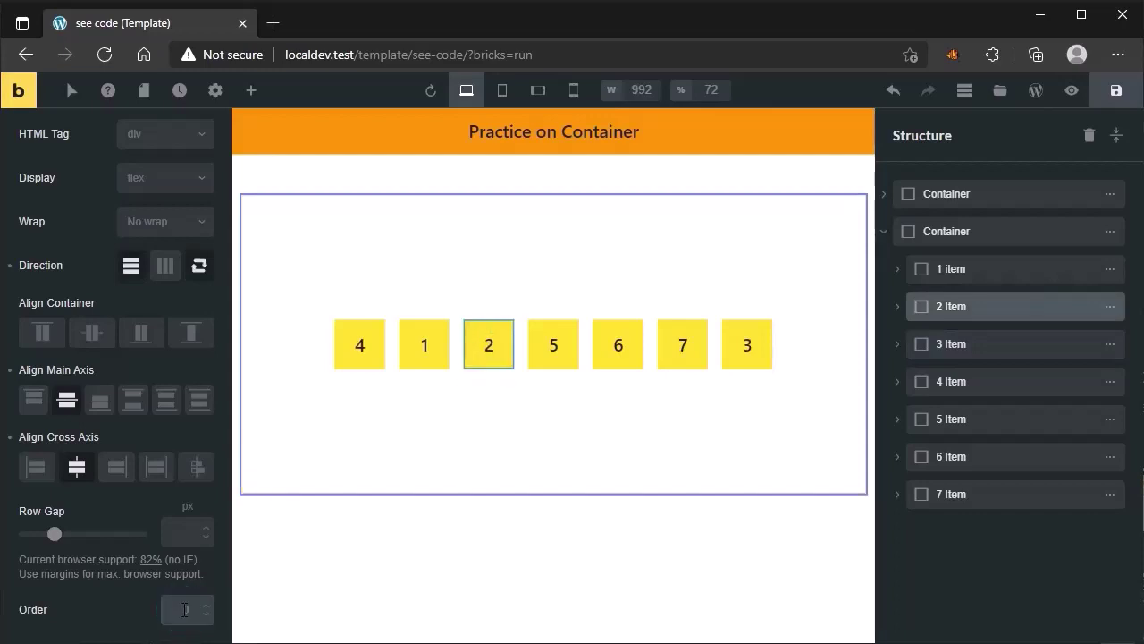
text(1200)
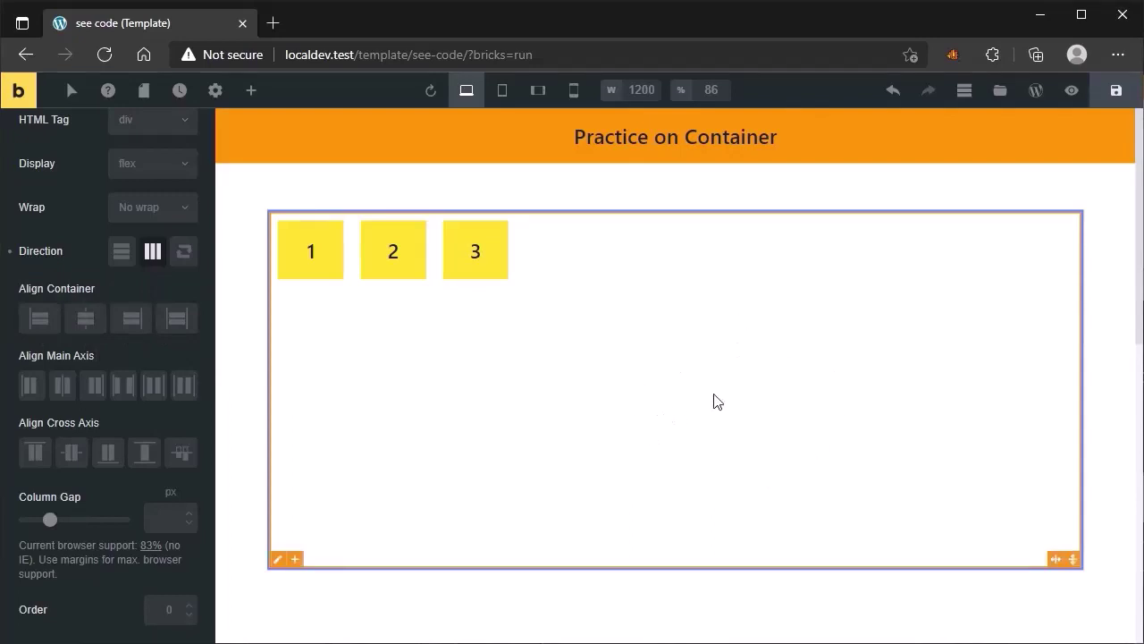
Step: Try Start, End, Center and Stretch in turn as the Align Container setting of the container holding the three boxes
click(37, 323)
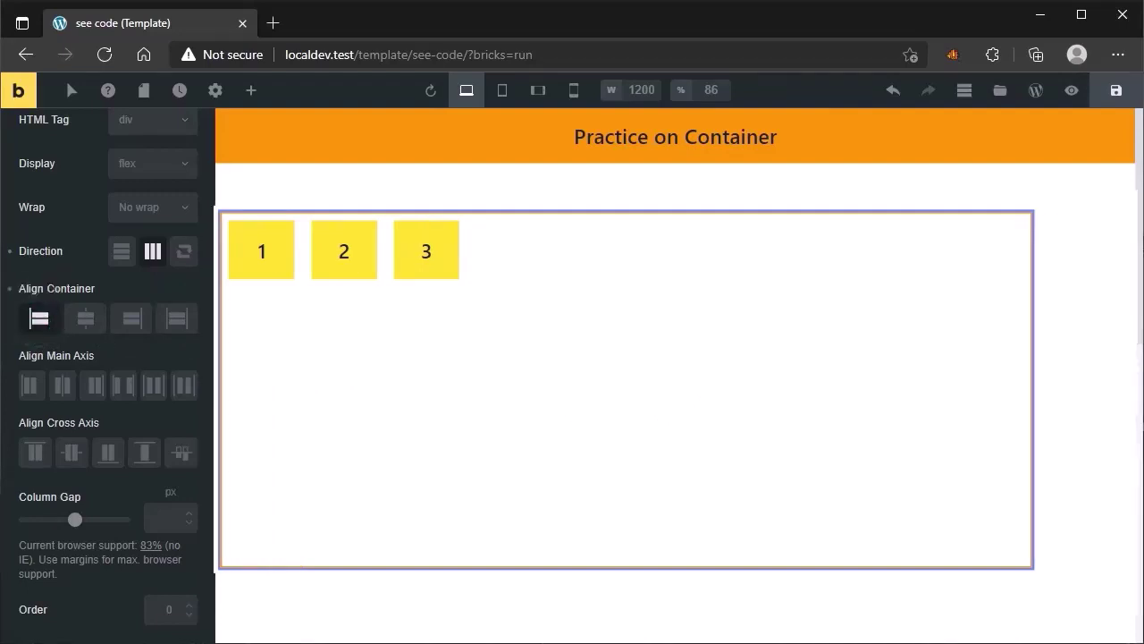
click(126, 331)
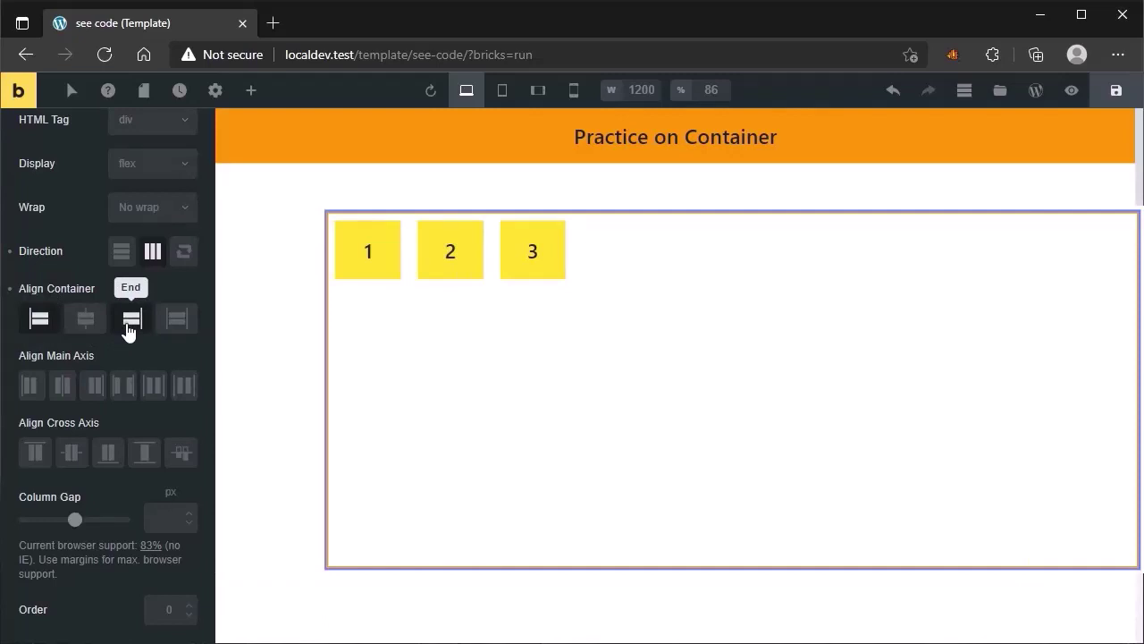
click(88, 327)
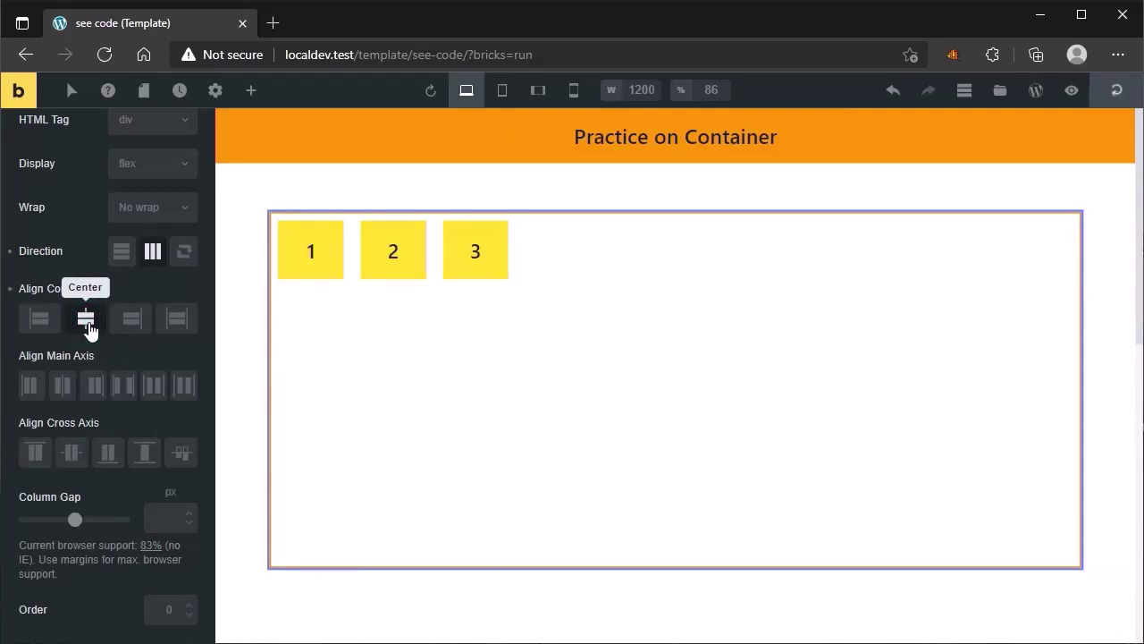
click(177, 330)
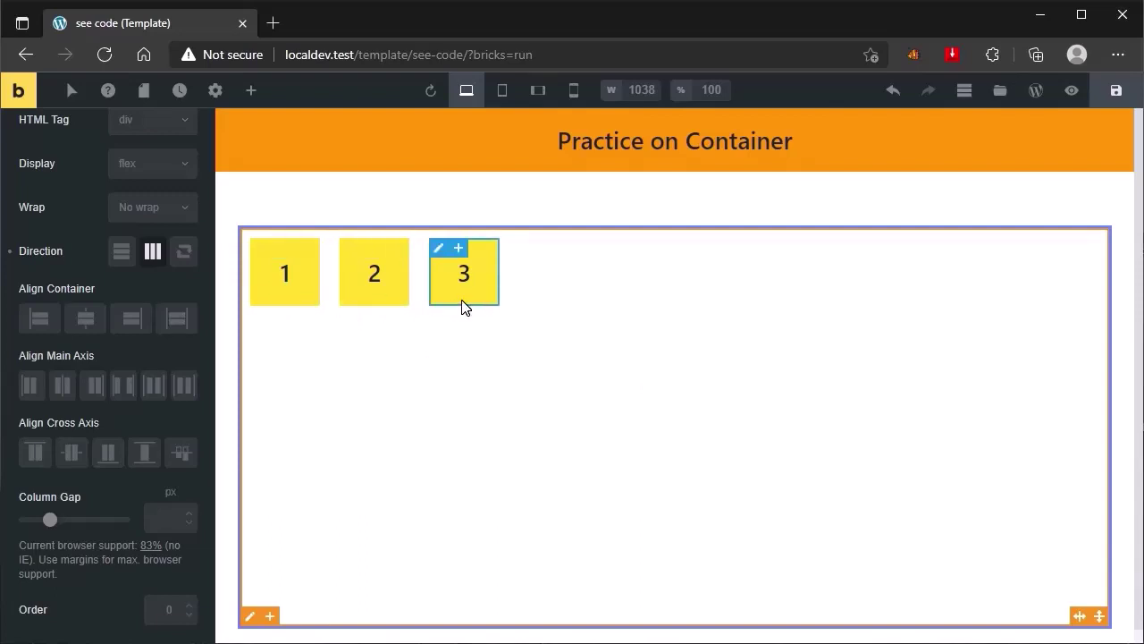
Step: Examine the items nested inside the second container in the page structure
click(964, 95)
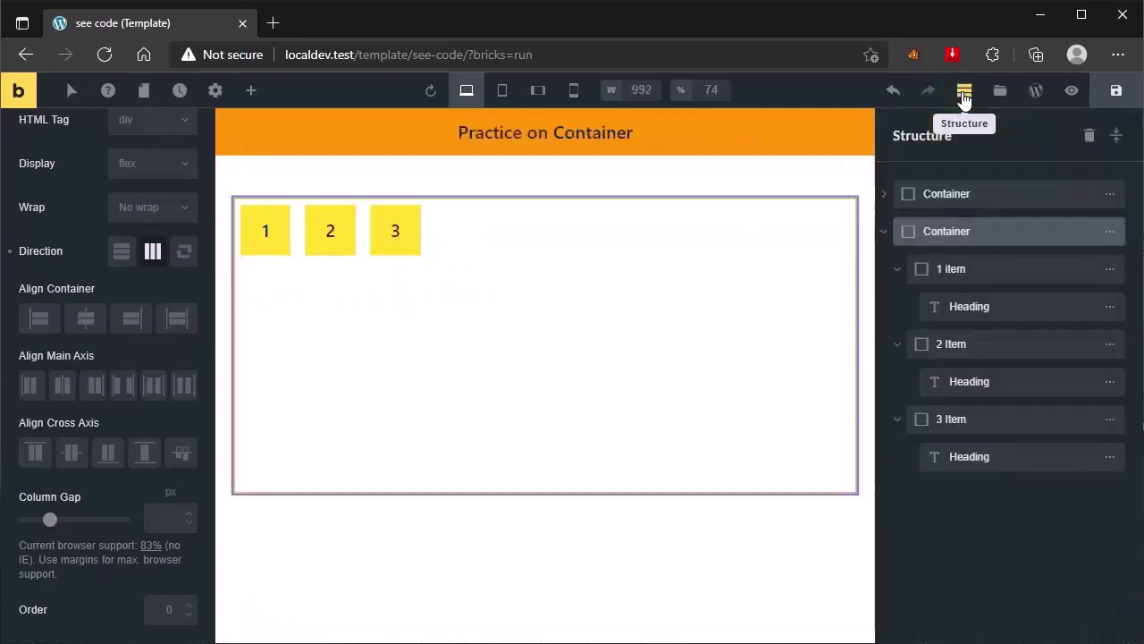
click(885, 234)
click(964, 90)
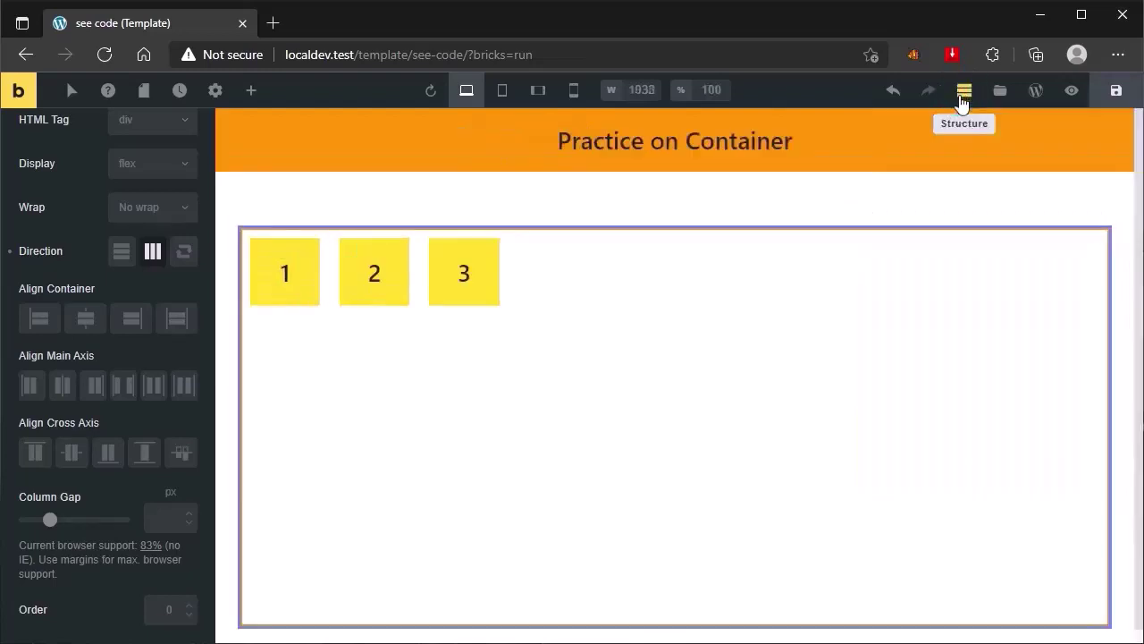
Step: Center the container's three boxes on both the main axis and the cross axis
click(613, 378)
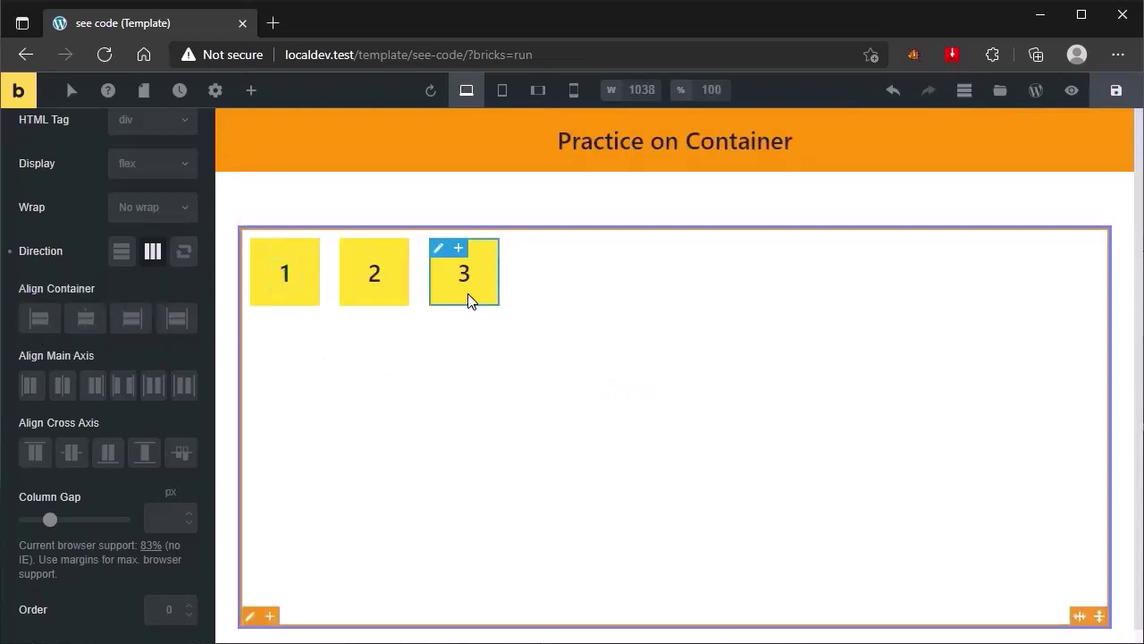
click(66, 393)
click(72, 452)
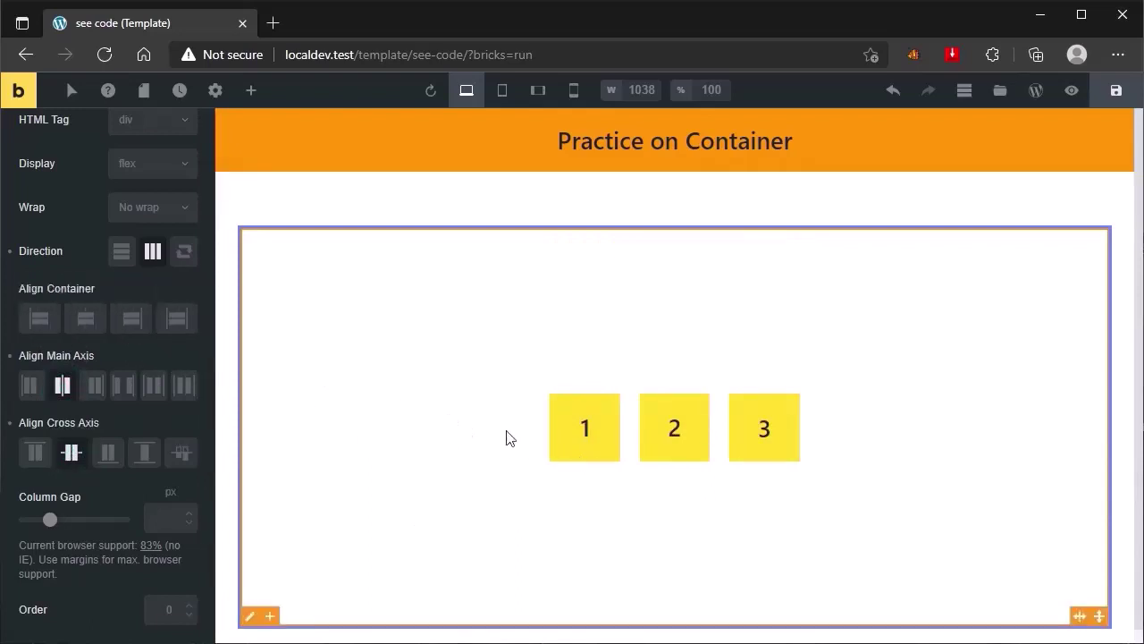
Step: Try Start, End, Center and Stretch in turn as the Align Container setting of box 1, and clear the setting
click(583, 461)
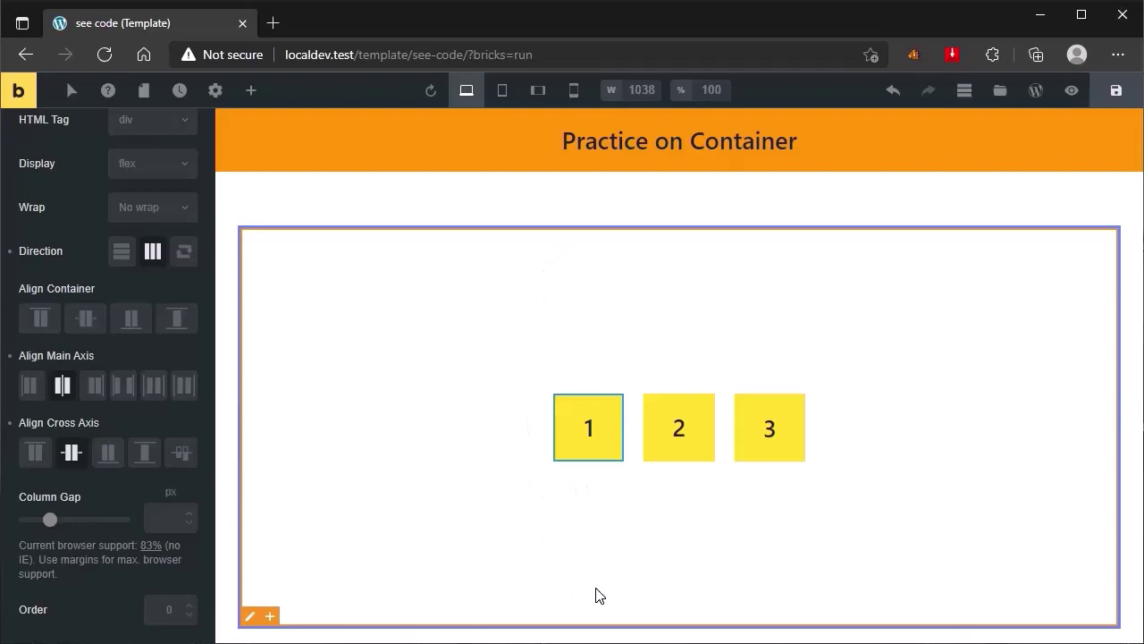
click(40, 331)
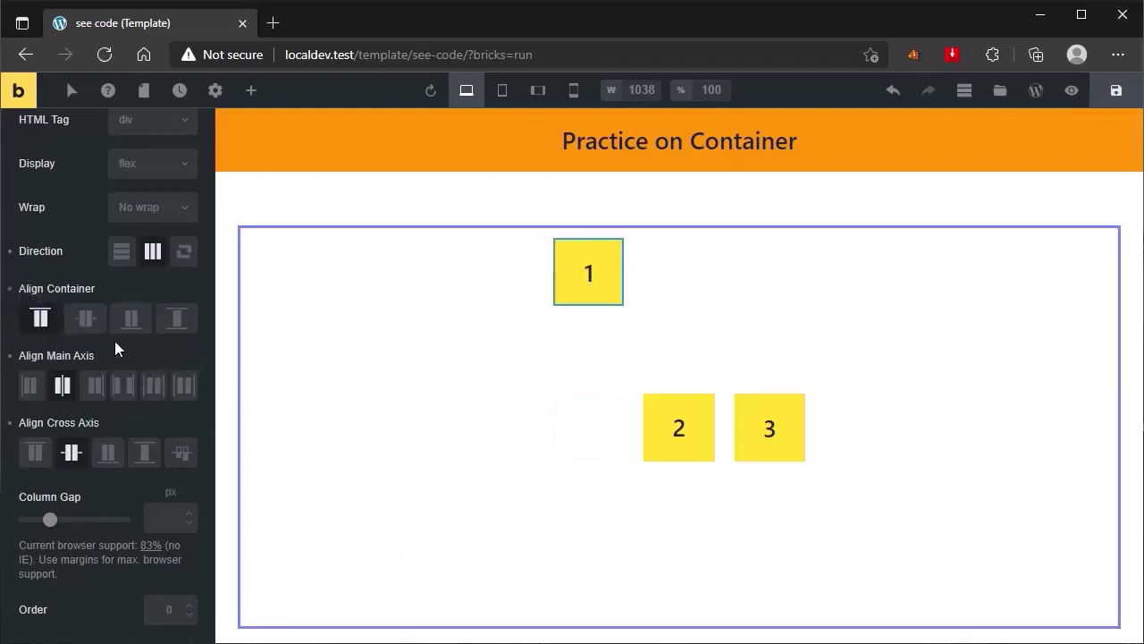
click(134, 328)
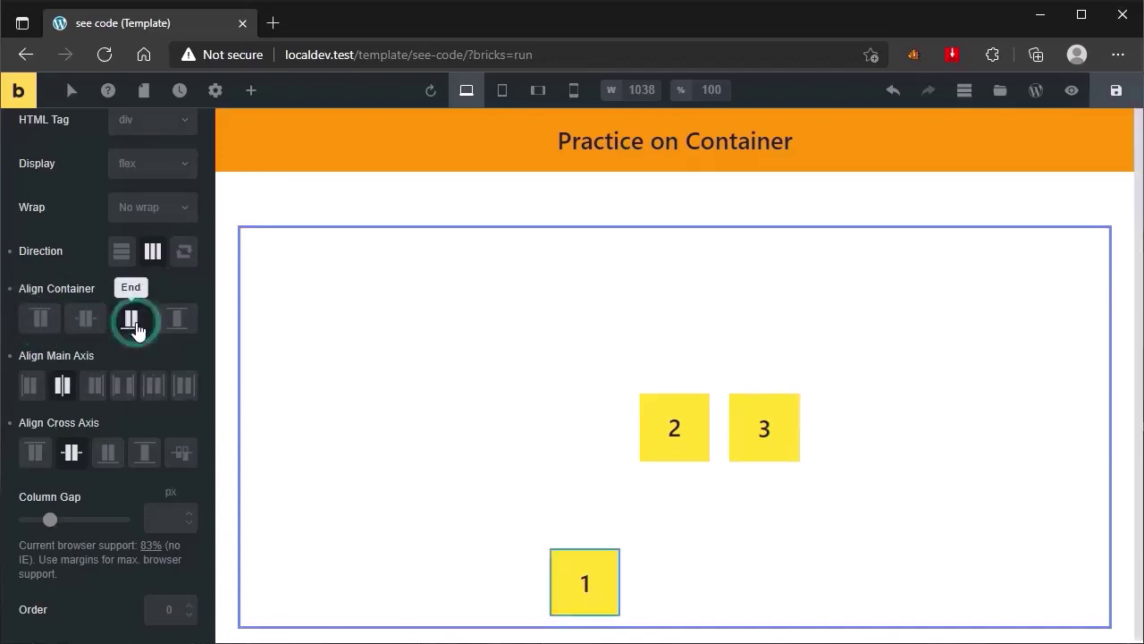
click(82, 327)
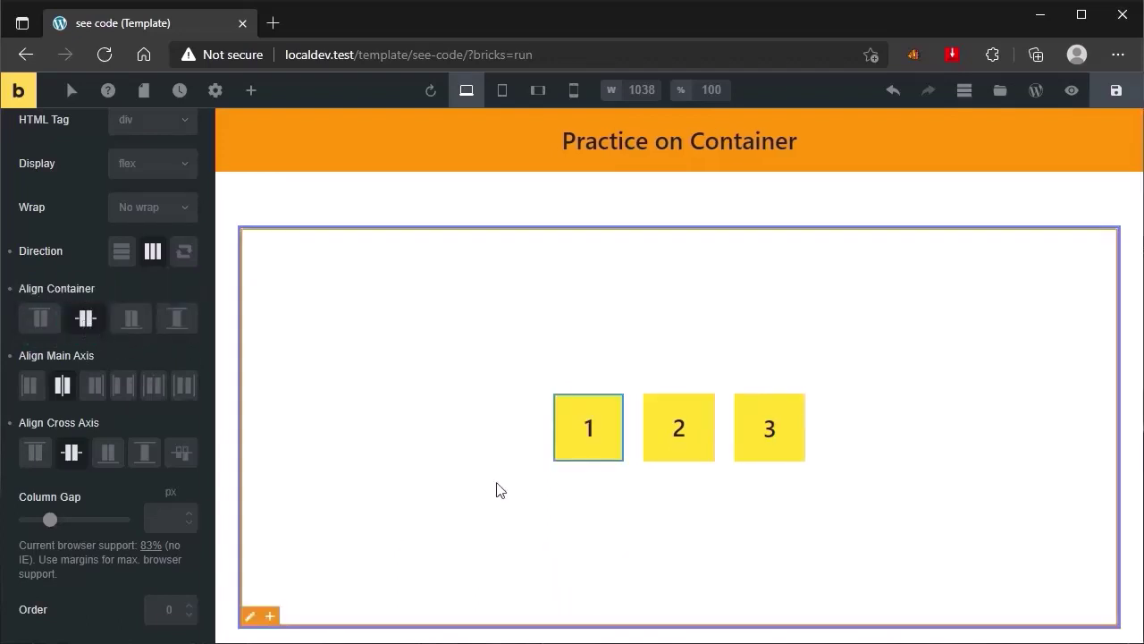
click(183, 328)
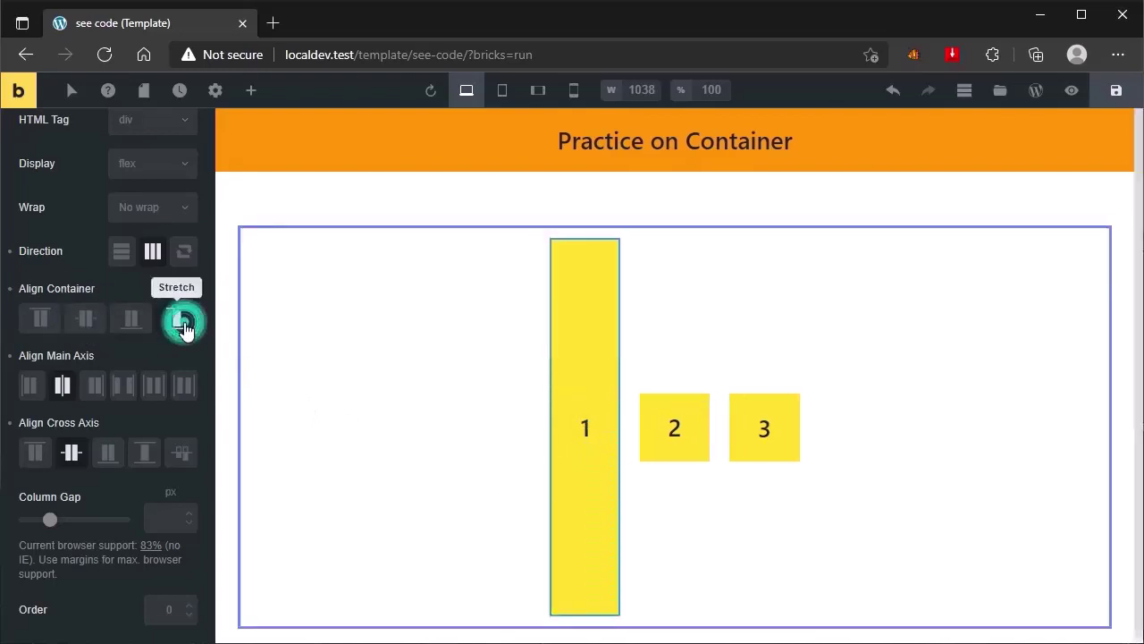
click(183, 329)
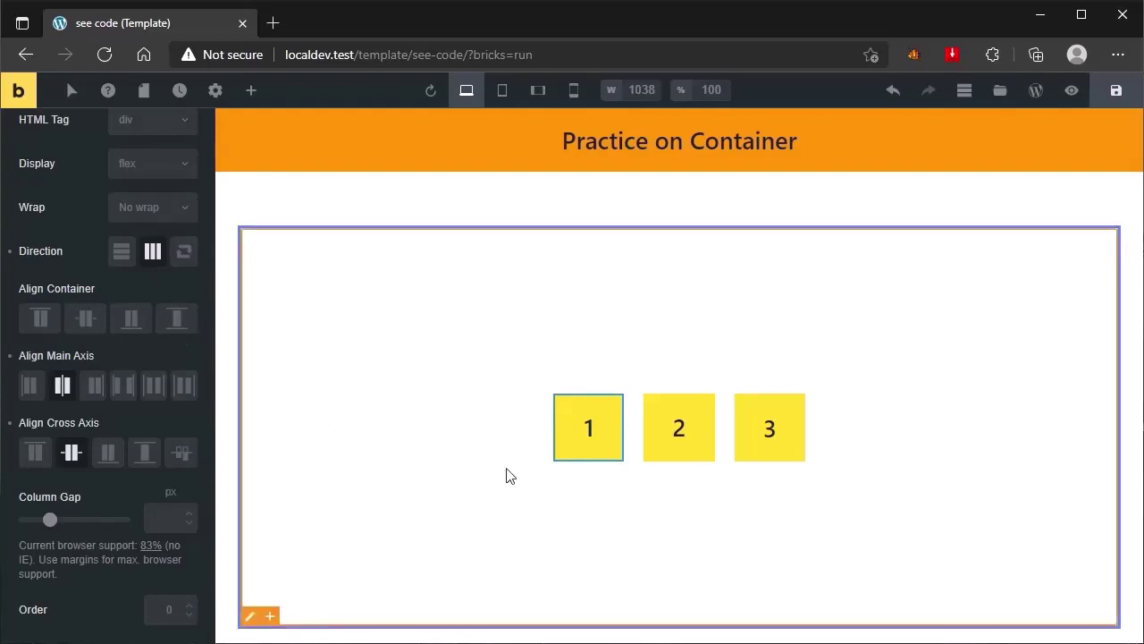
Step: Try Start as the Align Container setting of box 1 and End for box 3, and clear both settings
mouse_move(587, 459)
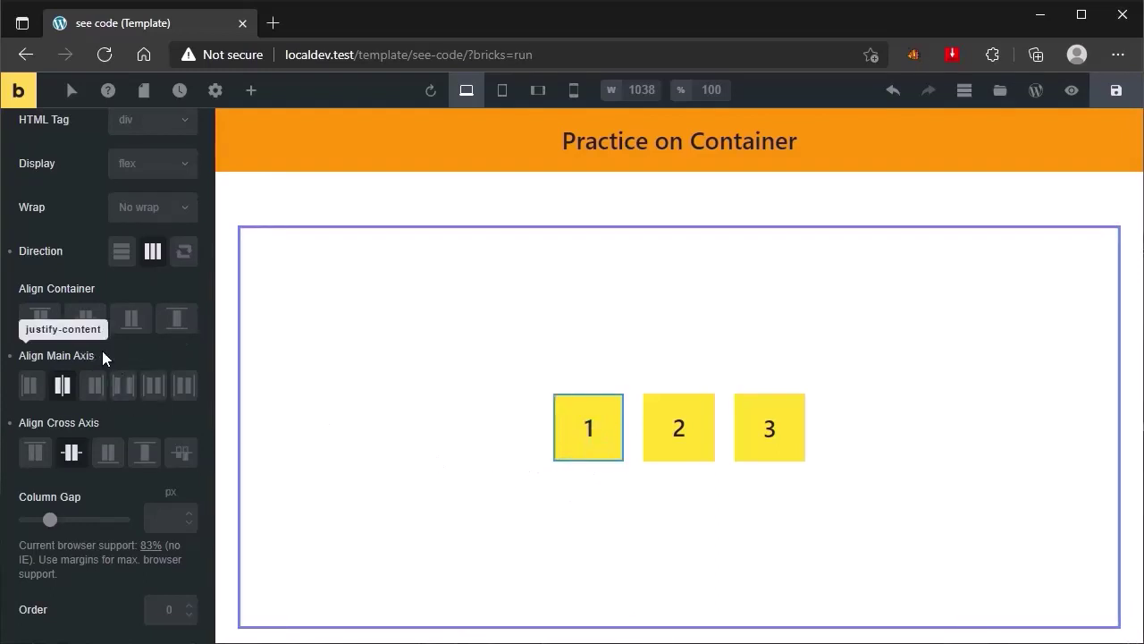
click(40, 321)
click(758, 454)
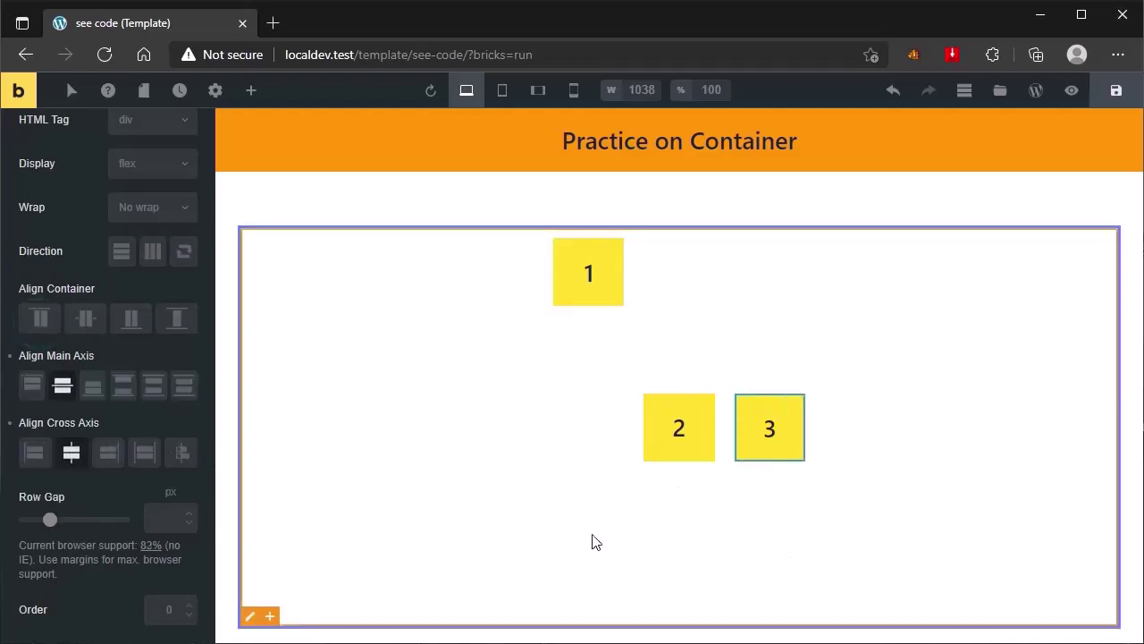
click(131, 319)
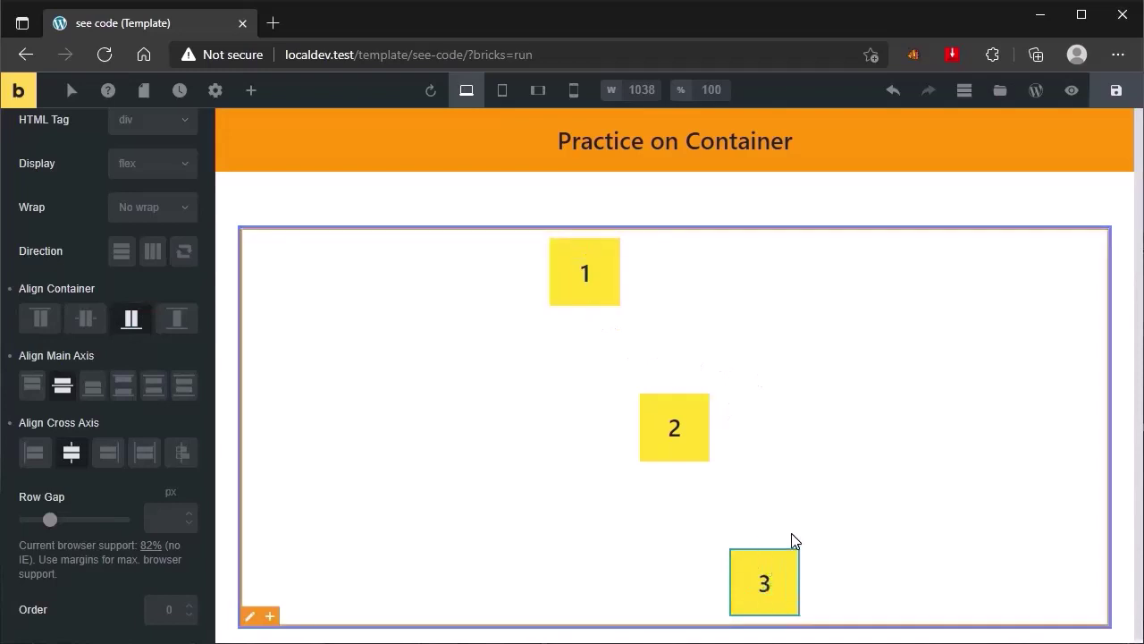
click(128, 326)
click(574, 298)
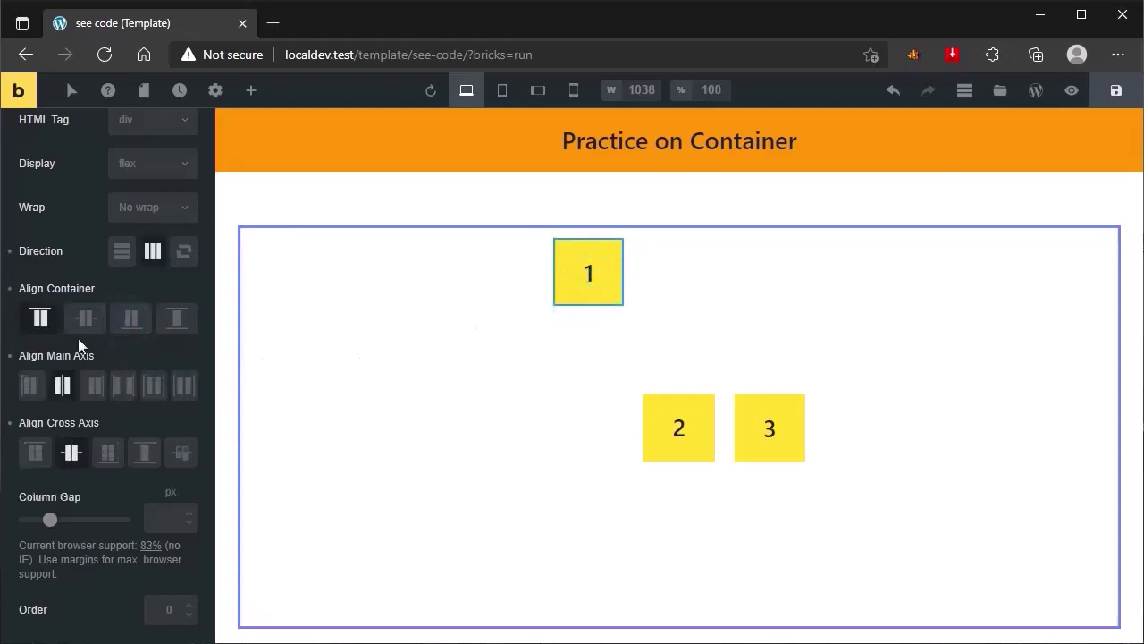
click(37, 320)
click(653, 488)
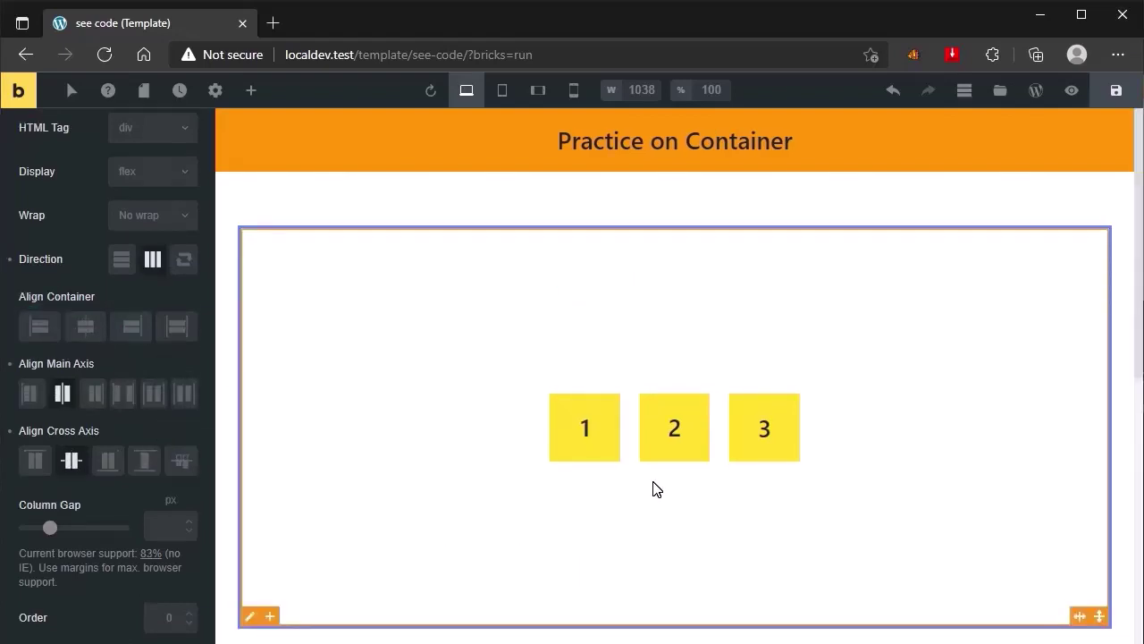
scroll(654, 488, down, 5)
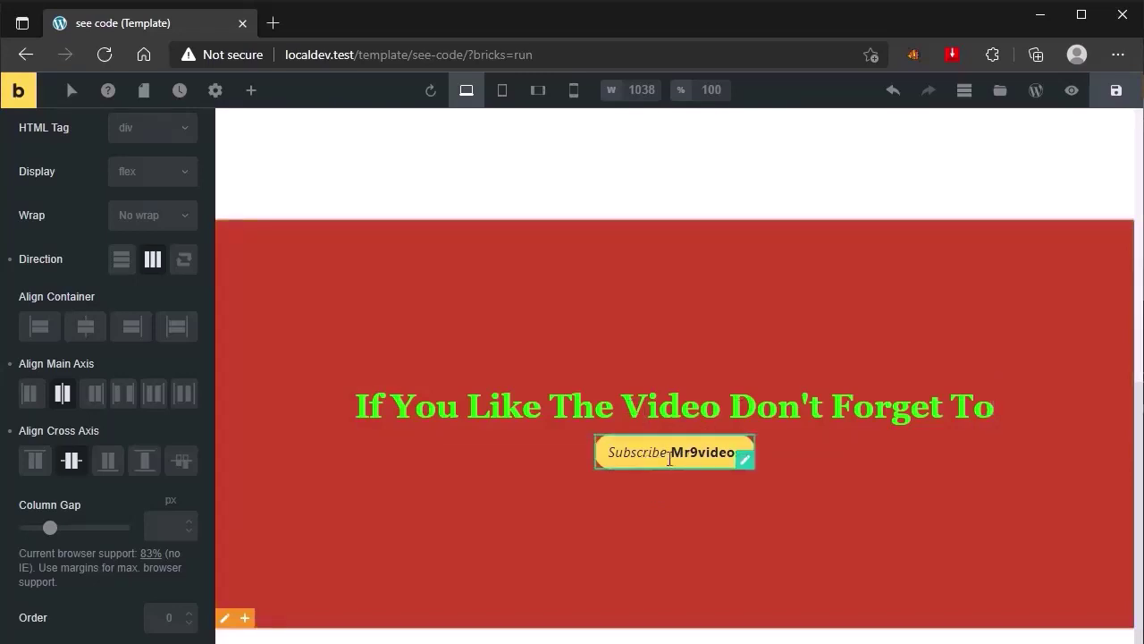
Step: Try Start, Center and End in turn as the Align setting of the green heading text in the red container
click(624, 413)
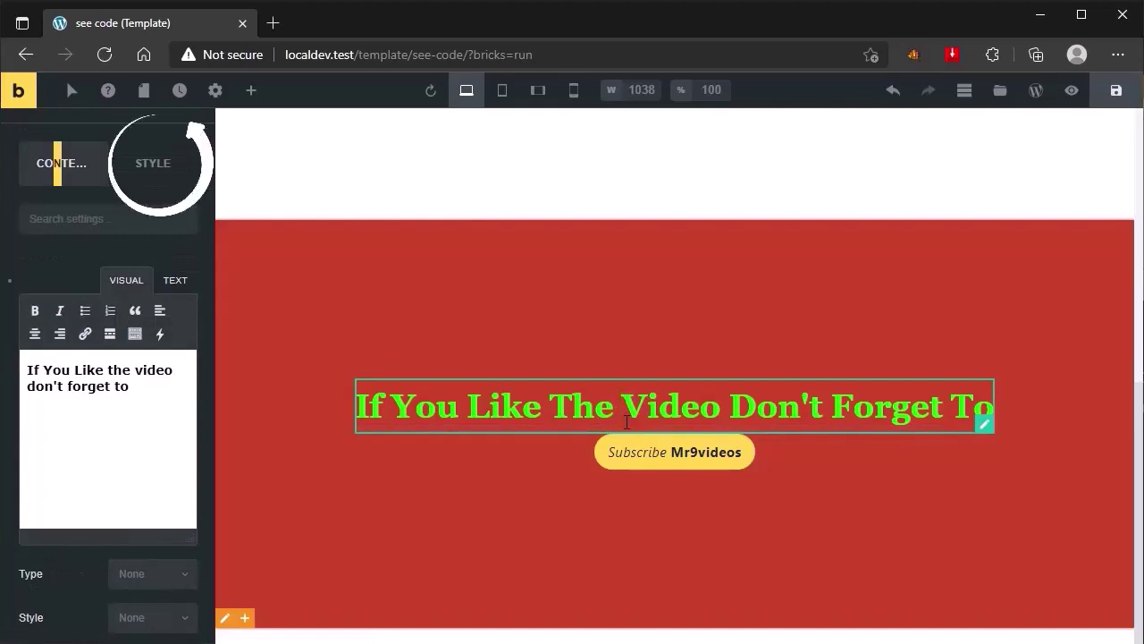
click(152, 174)
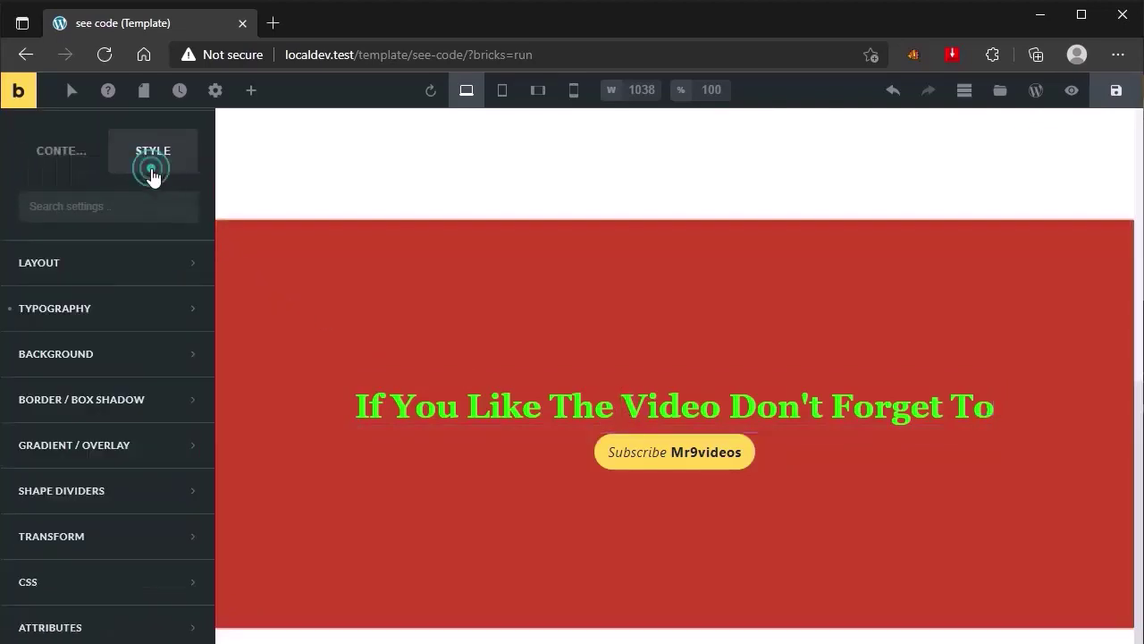
click(124, 265)
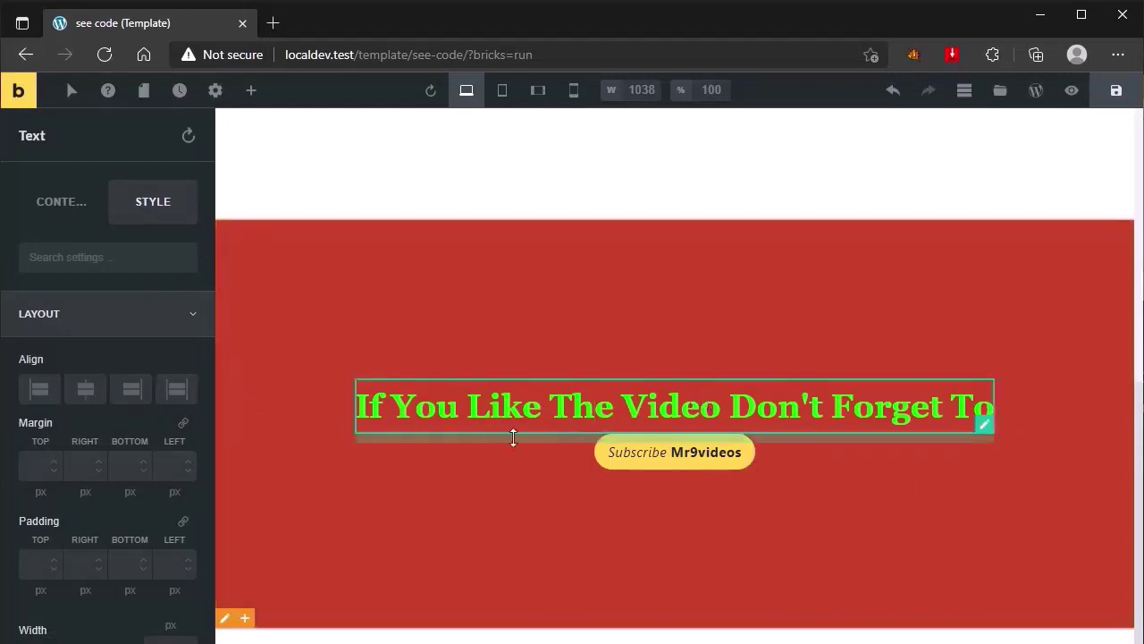
click(38, 394)
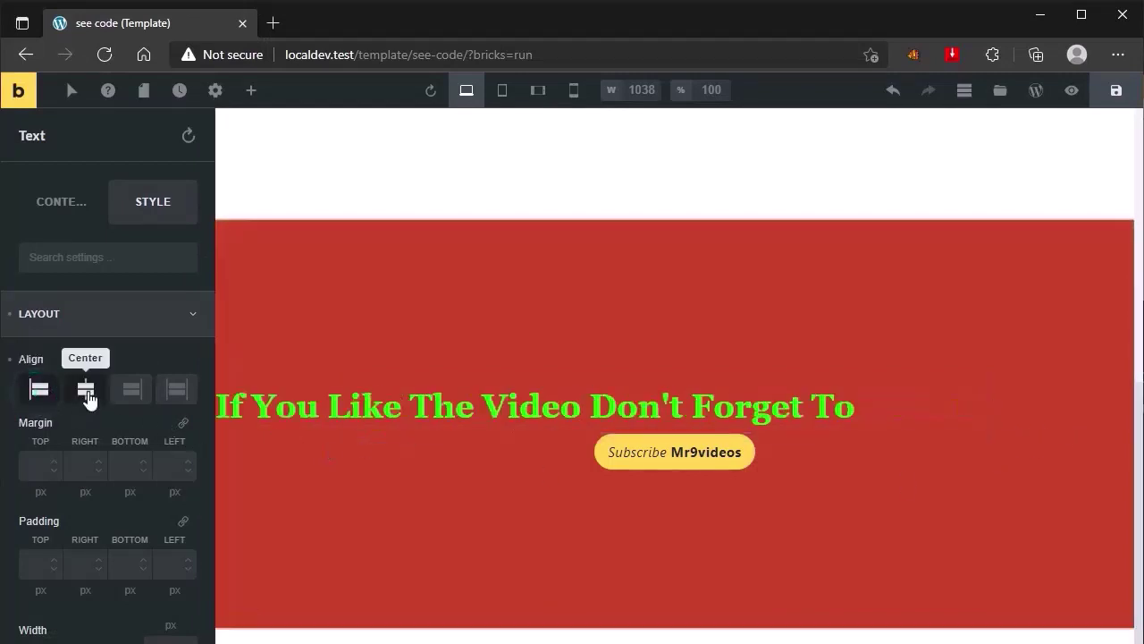
click(86, 393)
click(131, 393)
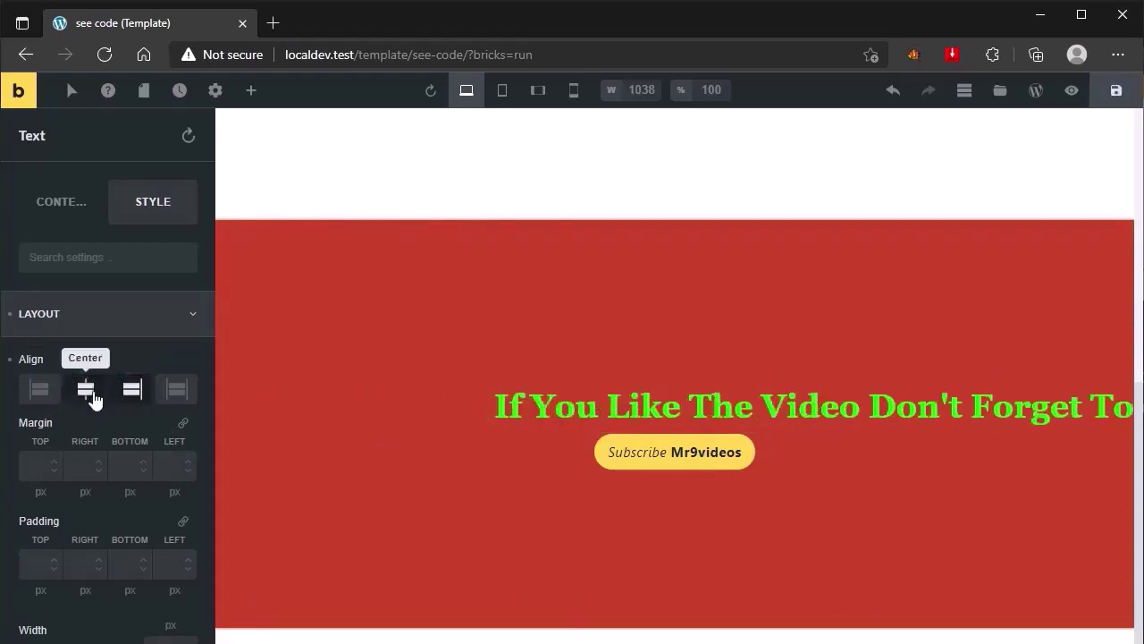
click(89, 394)
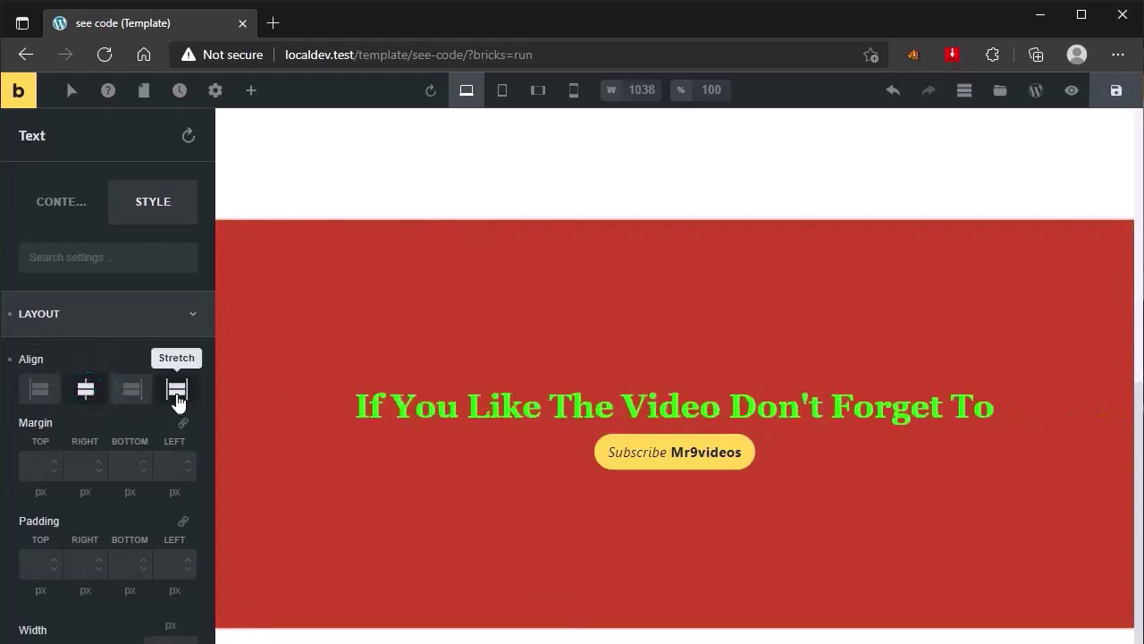
Step: Try Start, Center, End and Stretch in turn as the Subscribe button's Align setting, and clear the setting
click(676, 457)
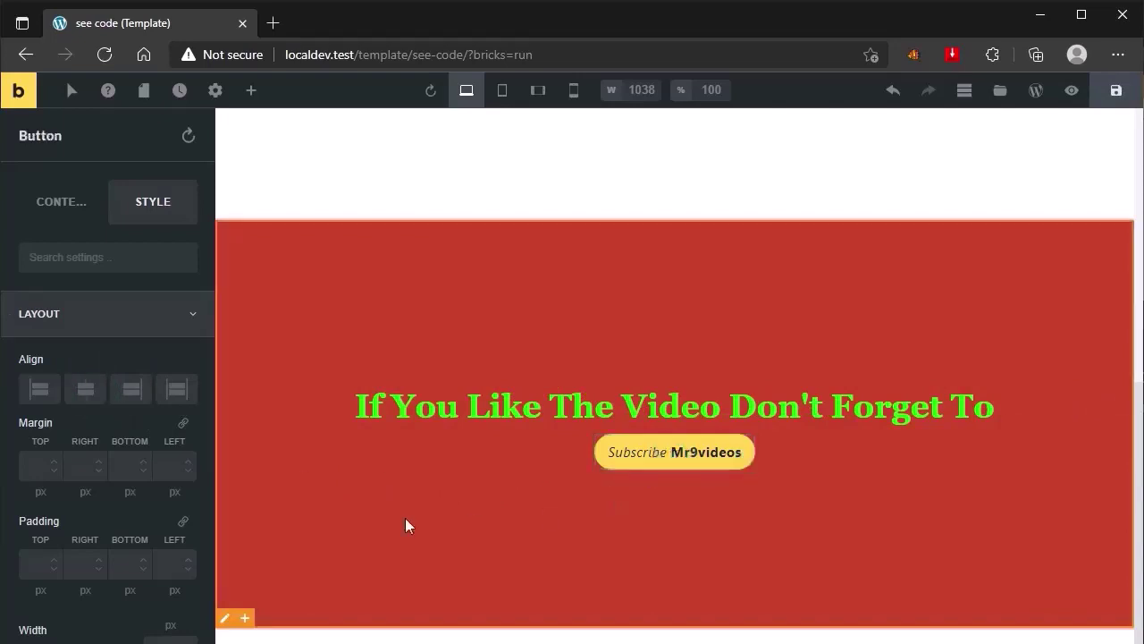
click(39, 395)
click(87, 400)
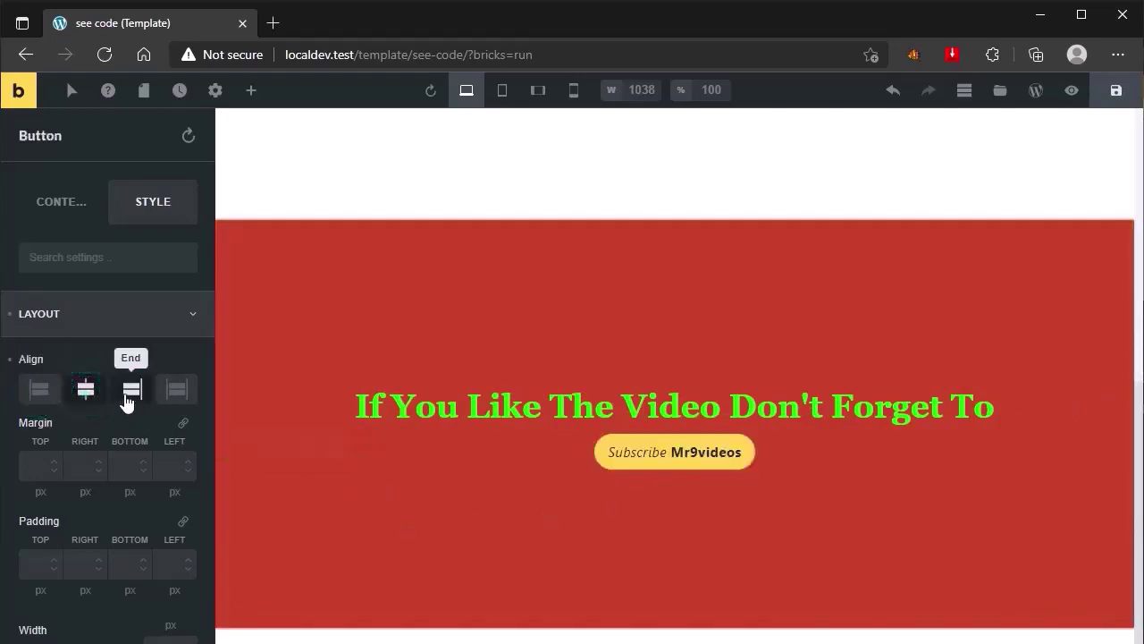
click(129, 394)
click(185, 393)
click(185, 400)
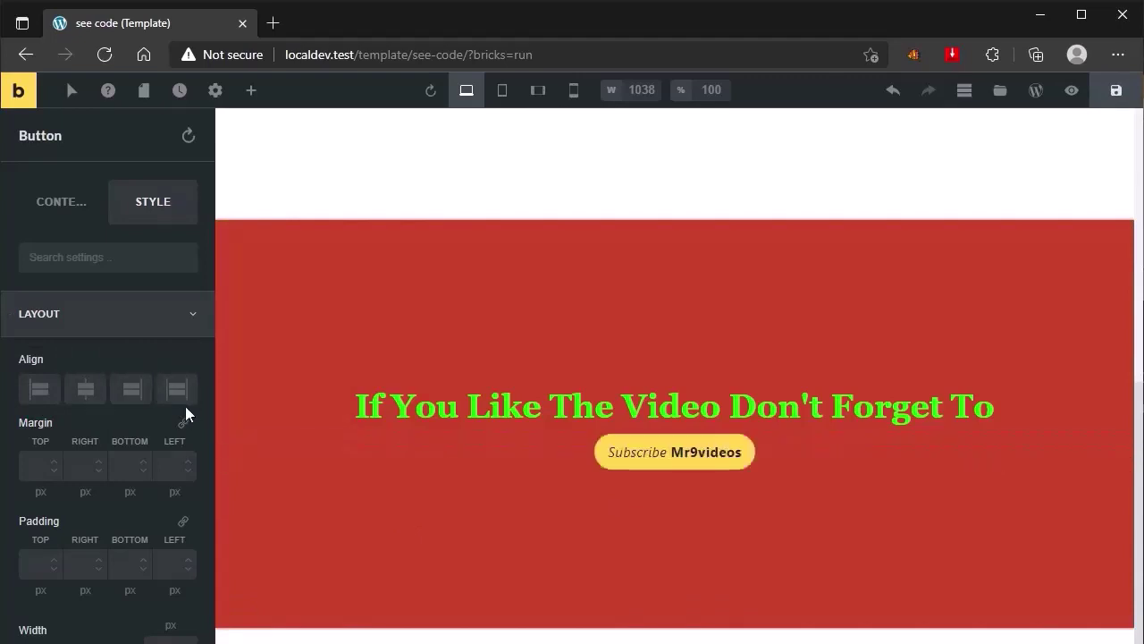
Step: Set the direction of the red container holding the heading text and Subscribe button to horizontal
click(508, 501)
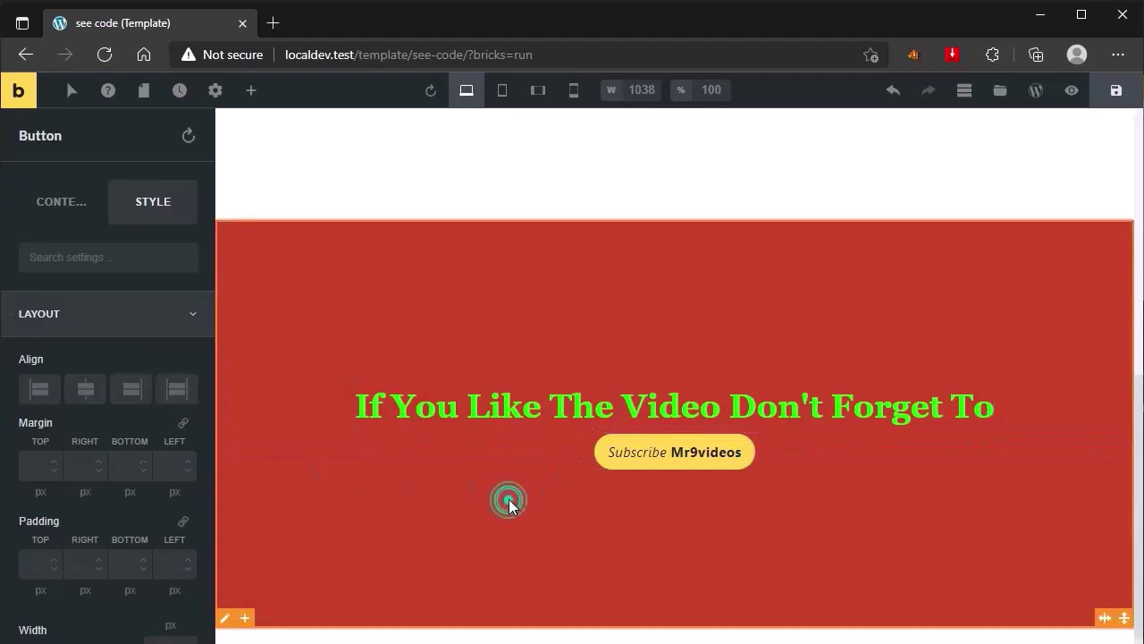
click(47, 213)
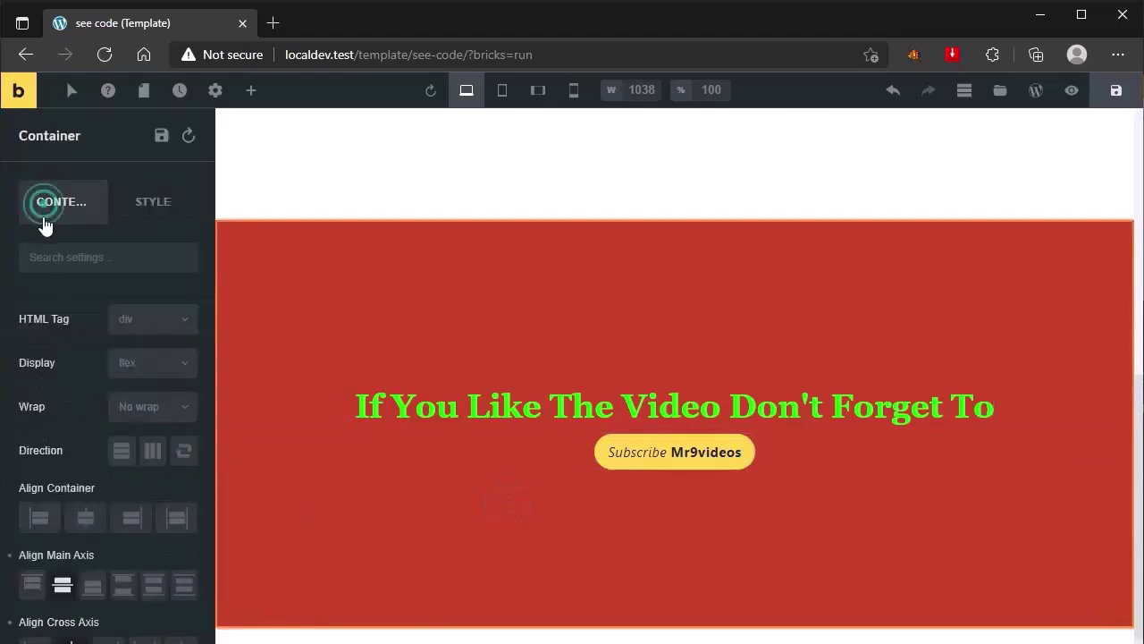
click(152, 452)
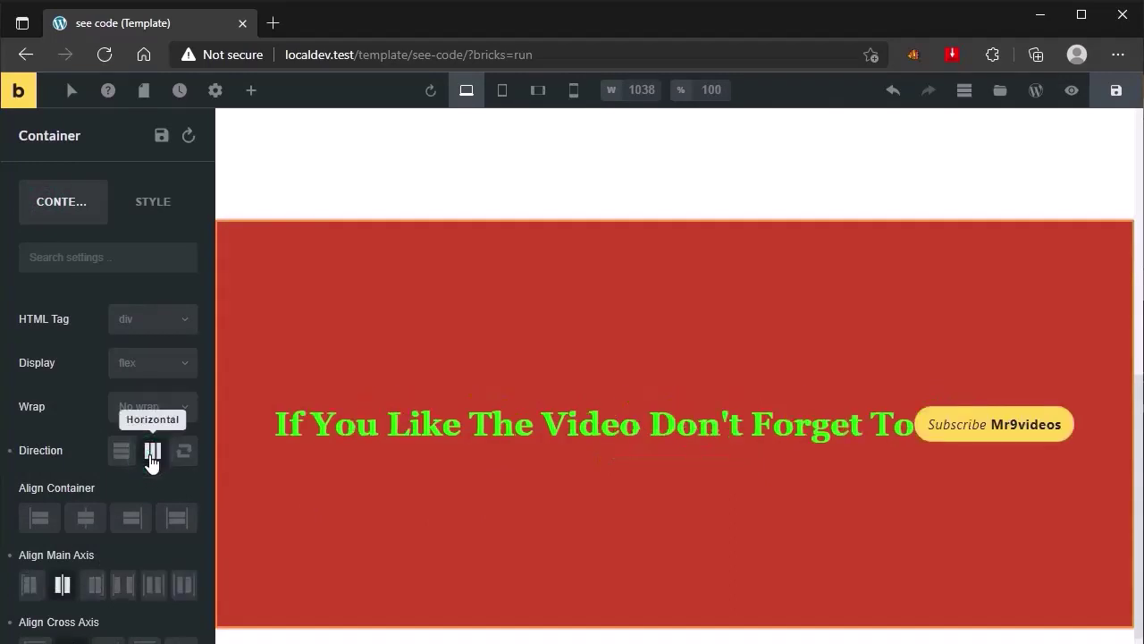
Step: Try Start and End as the Align setting of the green heading text in the horizontal layout, and set it to Center
click(561, 422)
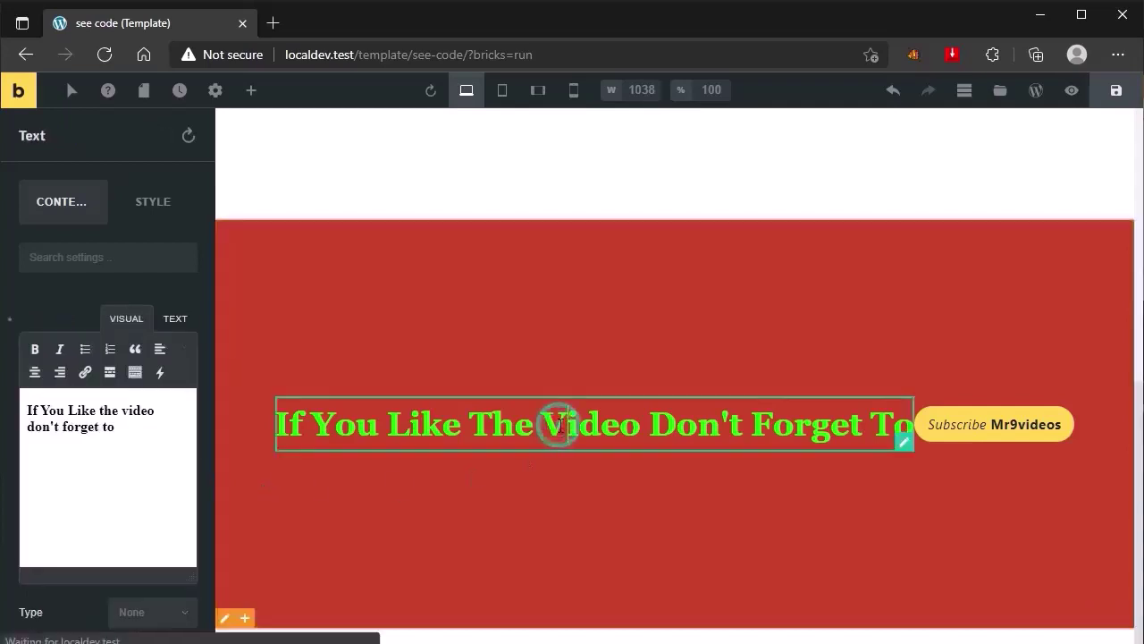
click(152, 202)
click(77, 320)
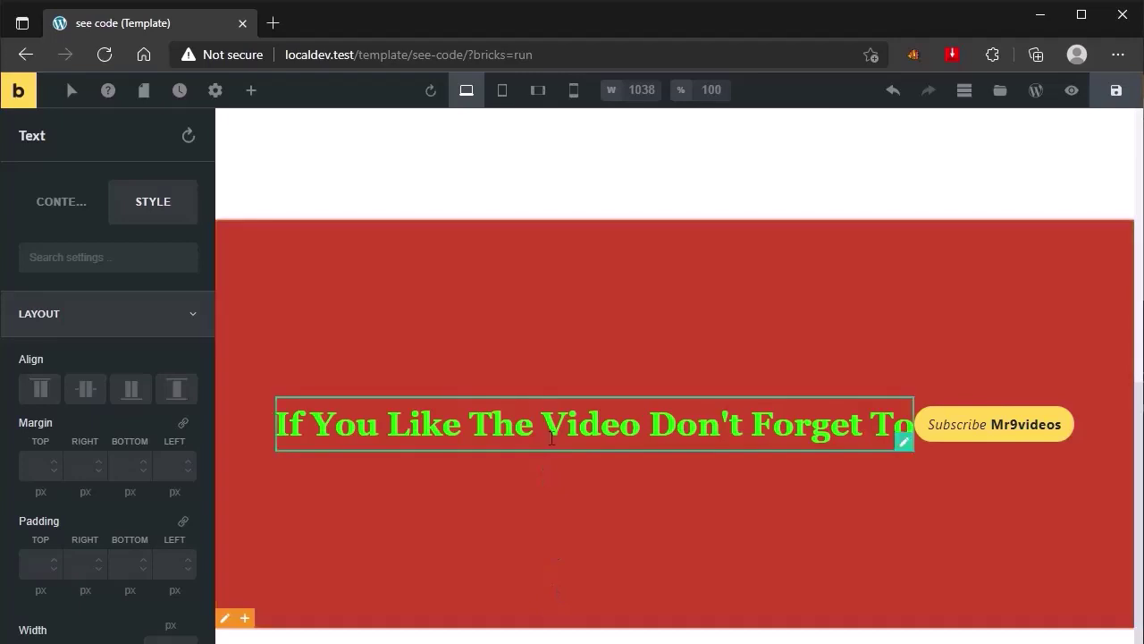
click(36, 388)
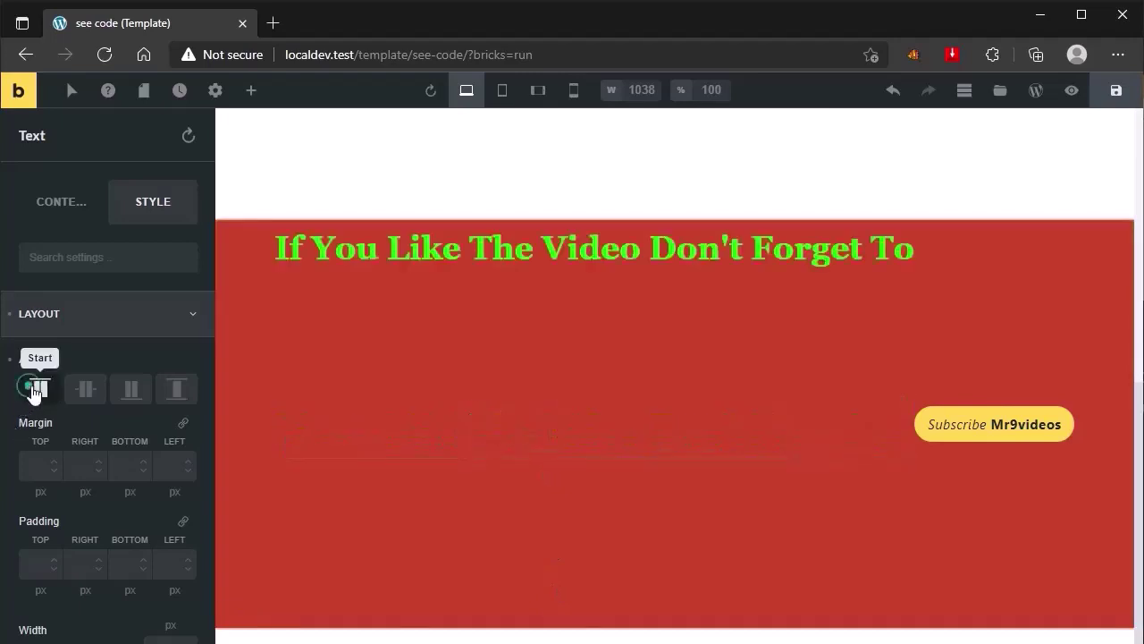
click(127, 394)
click(87, 392)
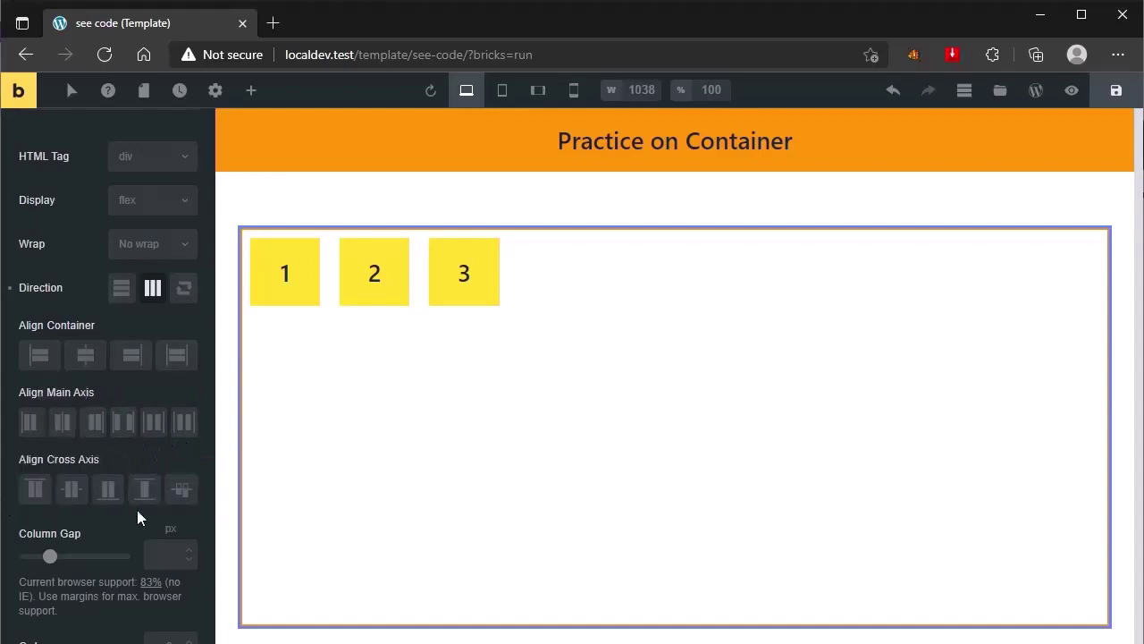
Step: Set the direction of the container with the three numbered boxes to vertical and increase the container's height
click(122, 287)
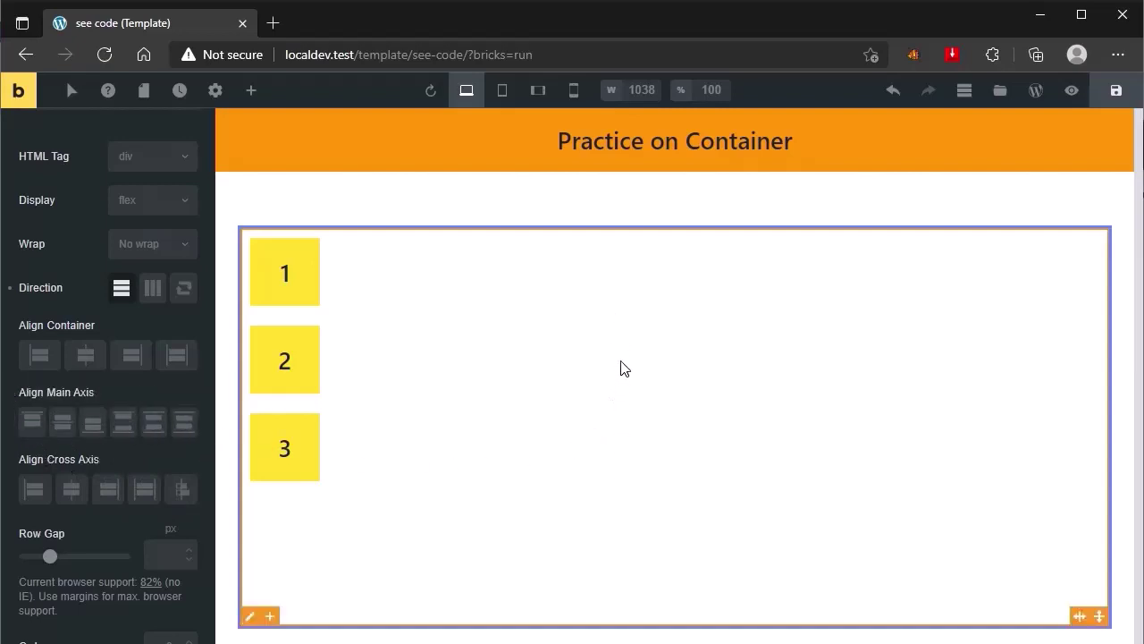
click(1101, 617)
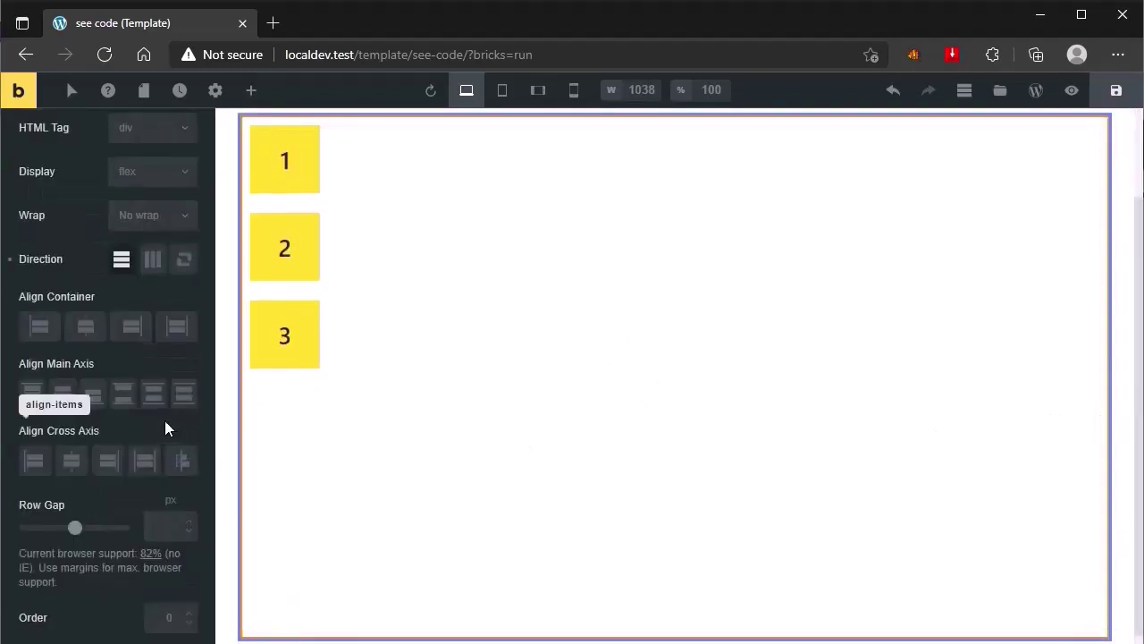
Step: Try Center, End, Space between, Space around and Space evenly as the container's main axis alignment, and clear the setting
click(62, 398)
click(94, 397)
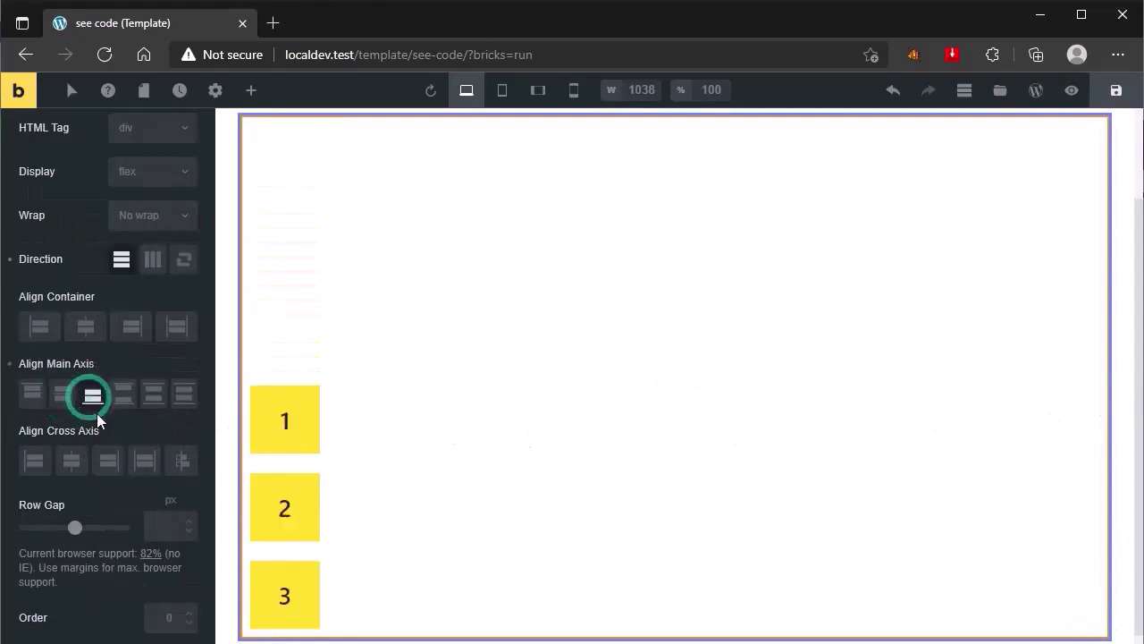
click(124, 398)
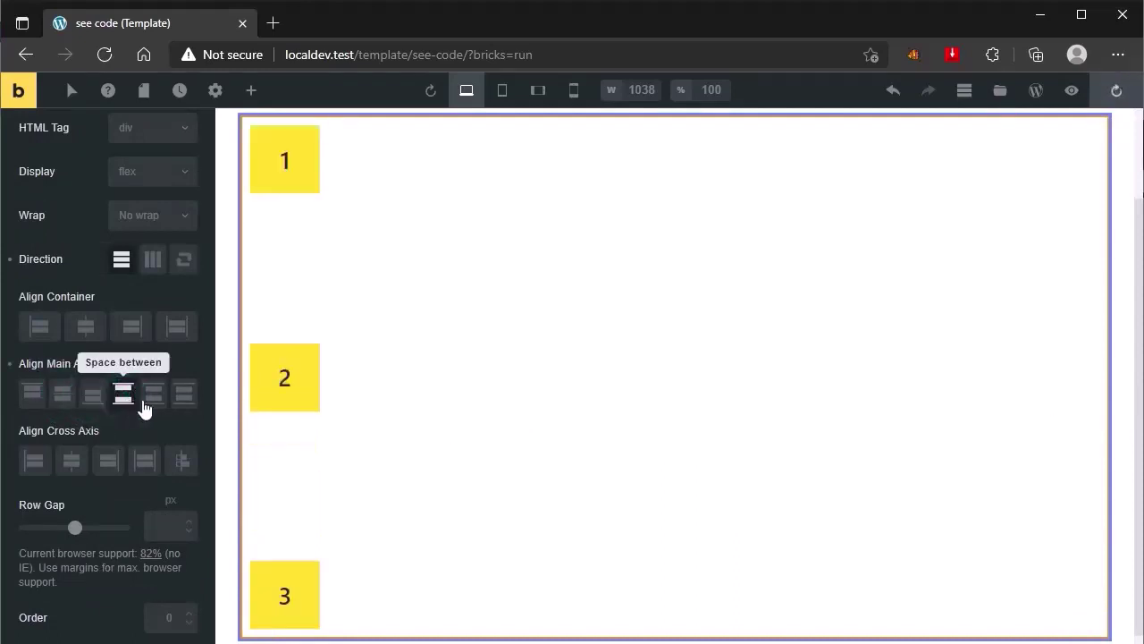
click(154, 397)
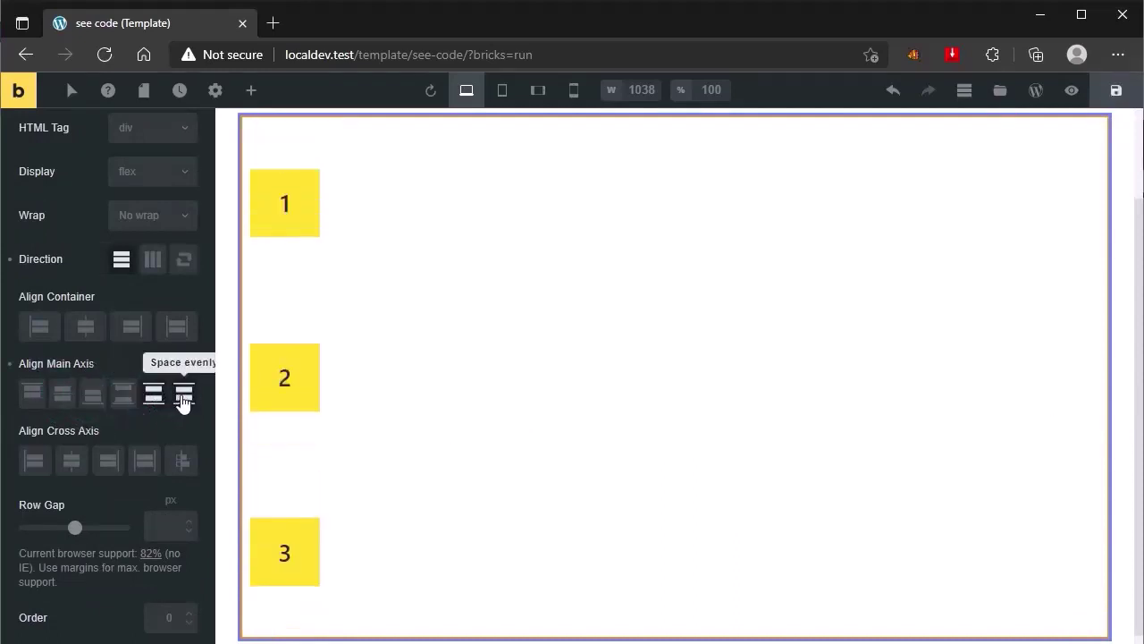
click(183, 398)
click(183, 400)
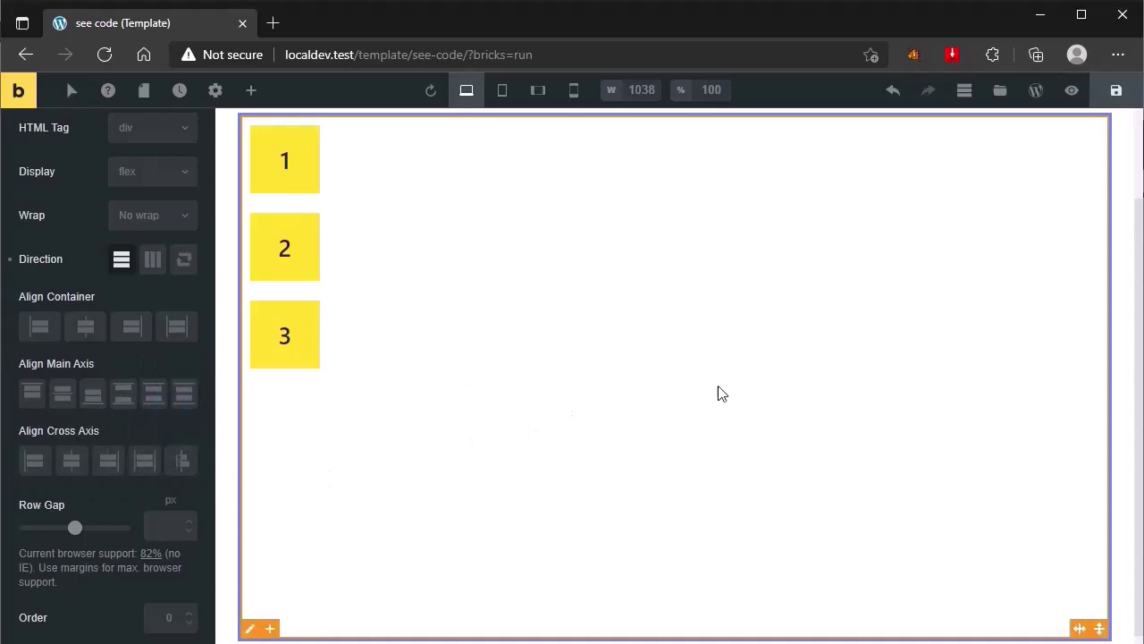
Step: Try End as the container's cross axis alignment, and set both the cross axis and the main axis alignment to Center
click(75, 472)
click(110, 467)
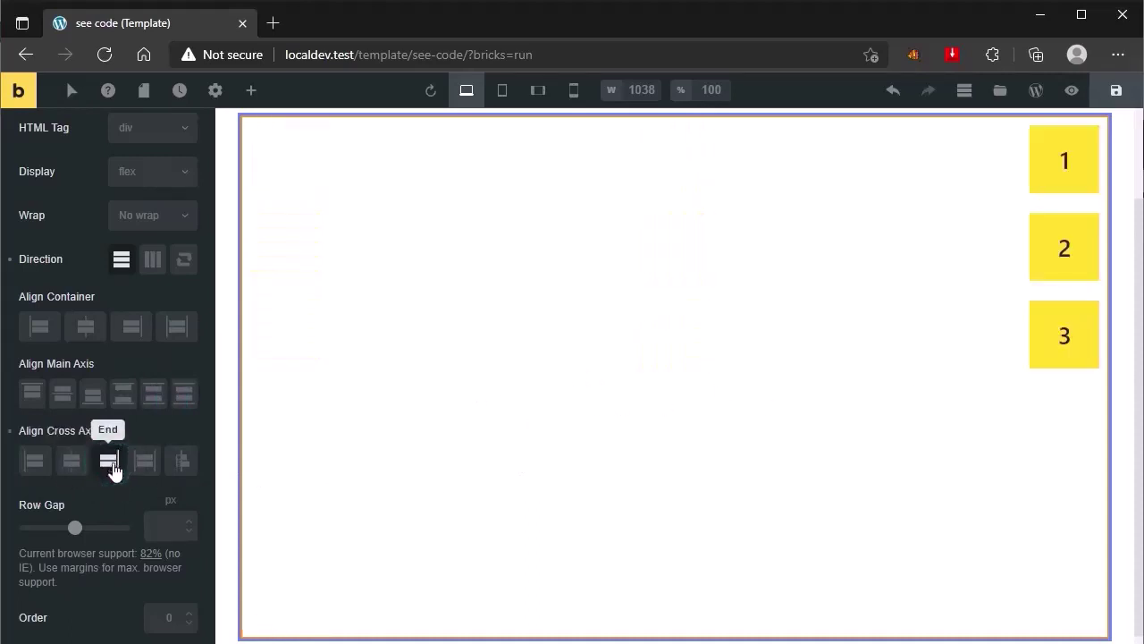
click(74, 466)
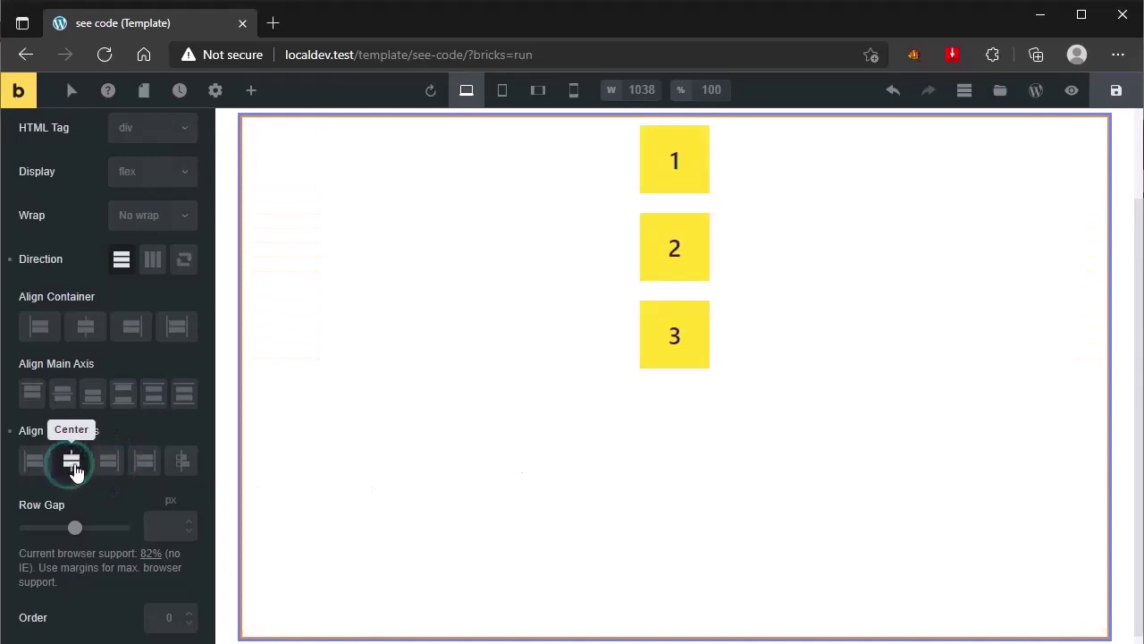
click(64, 399)
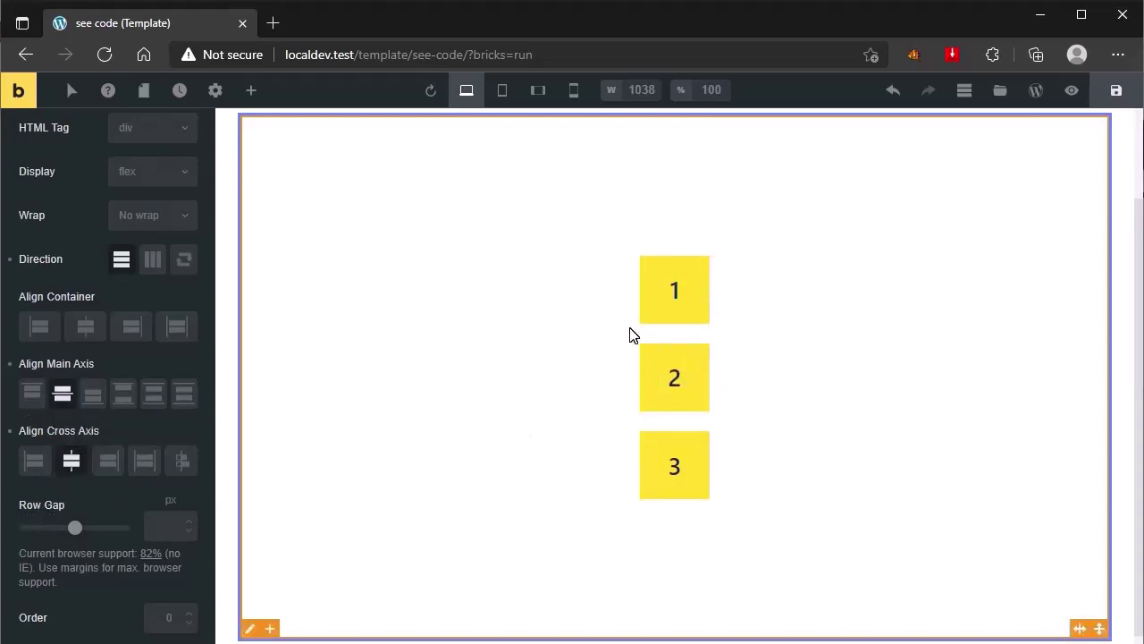
Step: Try a row gap of 55 px between the three stacked boxes, and clear the setting
drag(76, 527, 54, 556)
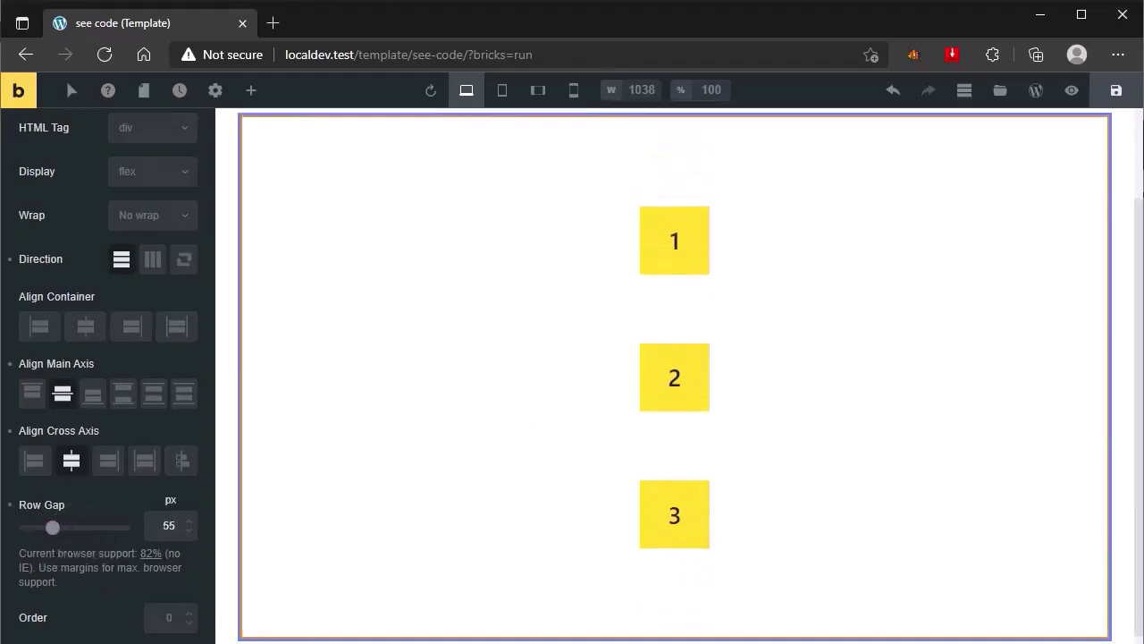
click(10, 509)
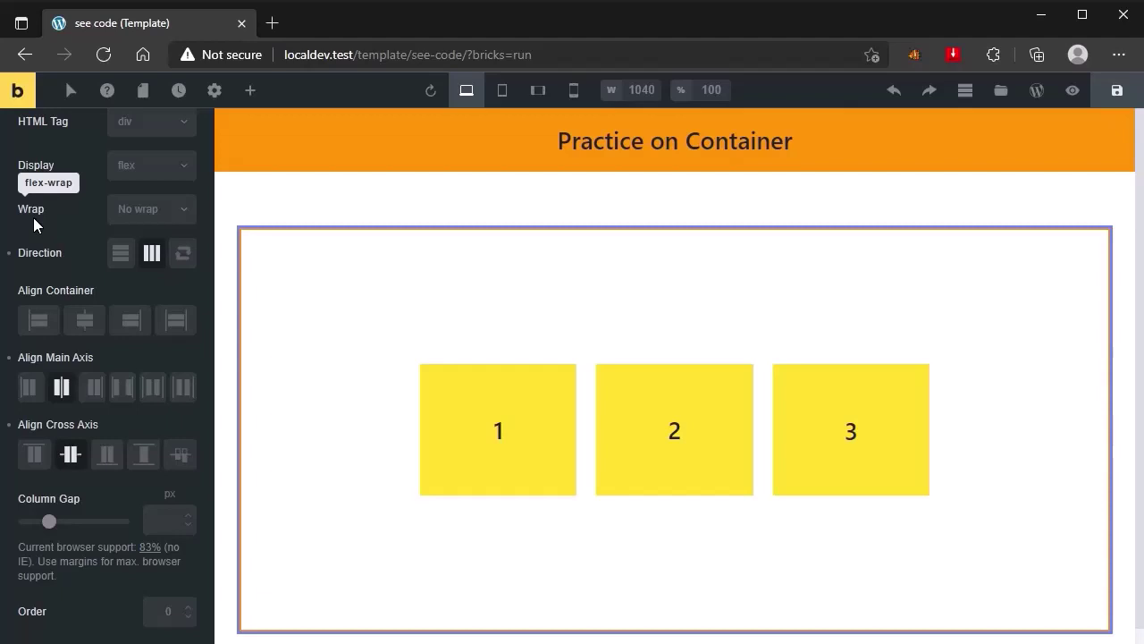
Step: Set the Wrap option of the container with the three horizontally arranged boxes to Wrap
click(183, 212)
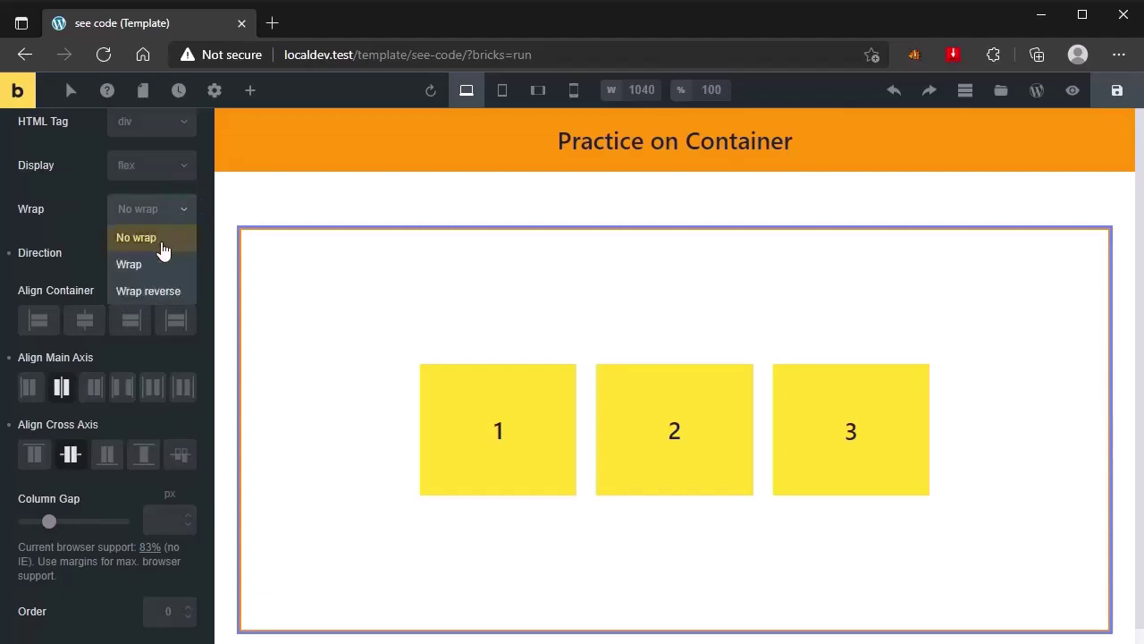
click(143, 266)
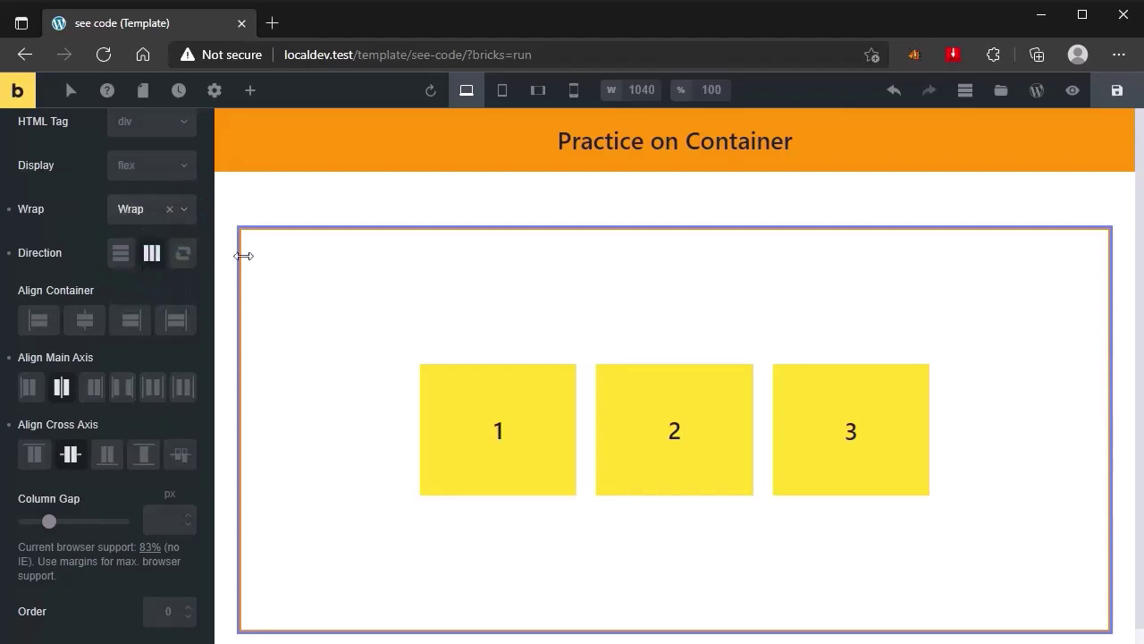
Step: Duplicate the 3 Item box repeatedly in the page structure to fill a second row of boxes in the wrapping container
click(964, 95)
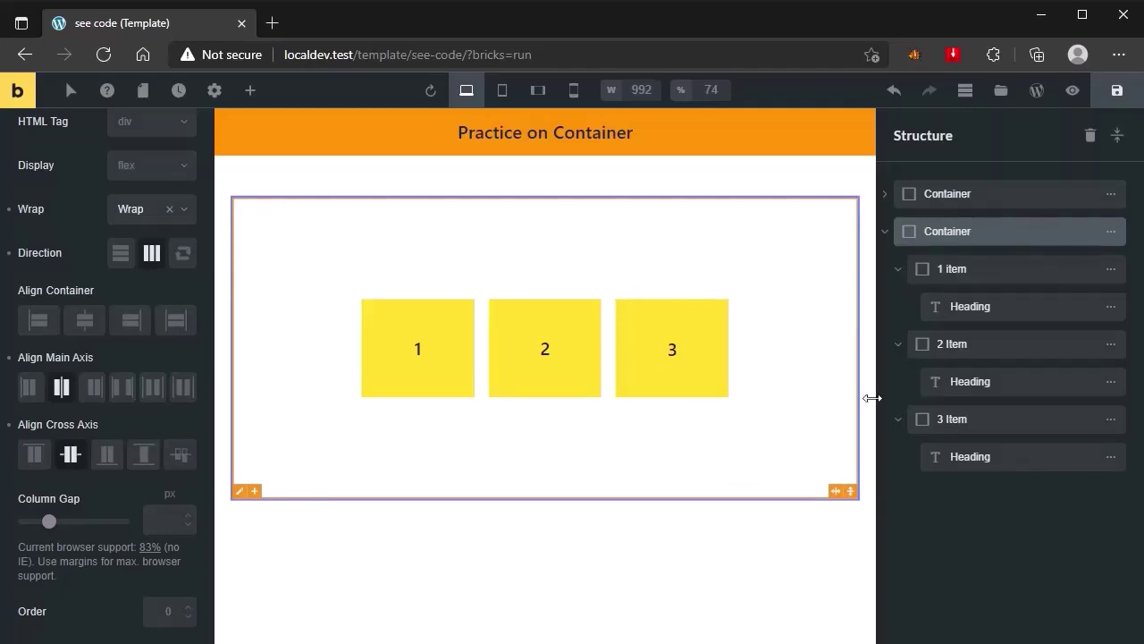
click(1112, 421)
click(992, 418)
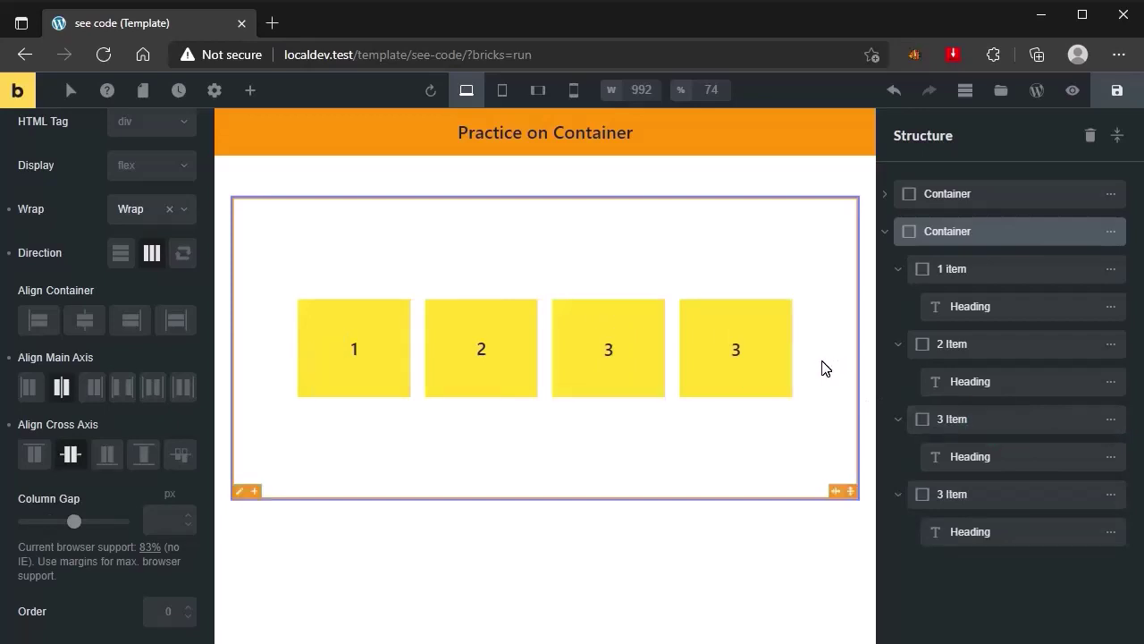
click(1112, 427)
mouse_move(1113, 421)
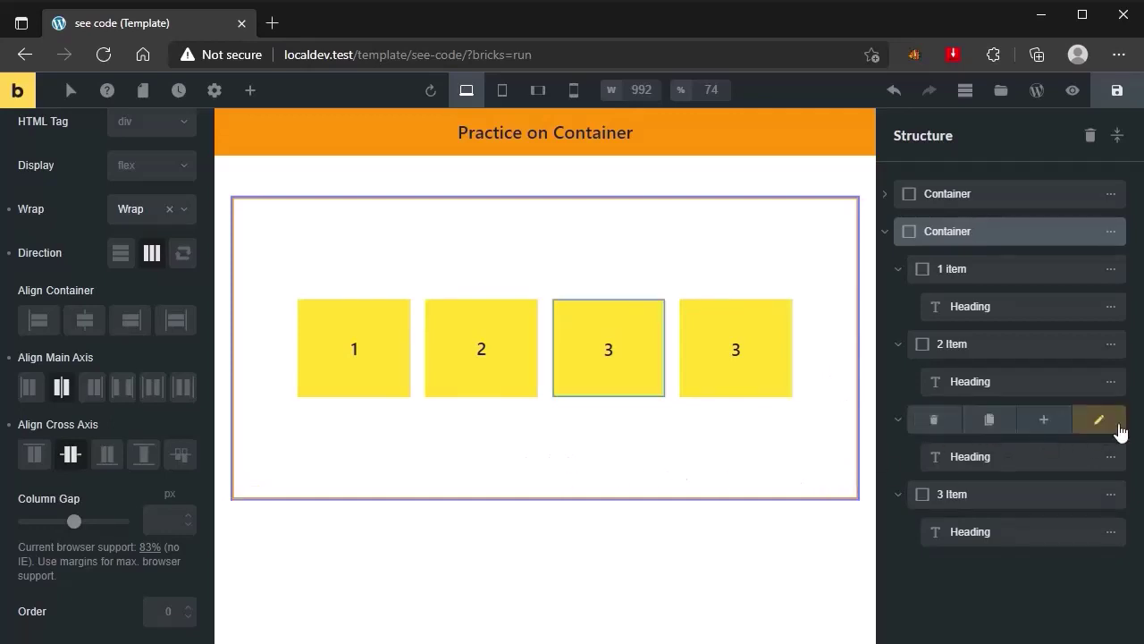
click(990, 422)
mouse_move(1114, 420)
click(992, 420)
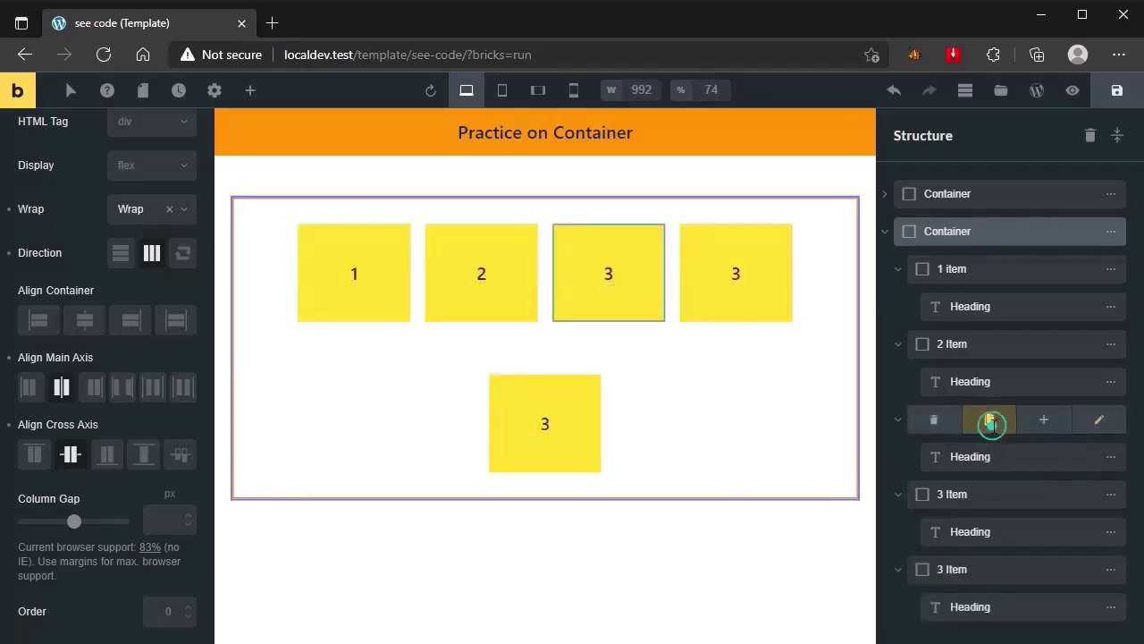
click(990, 424)
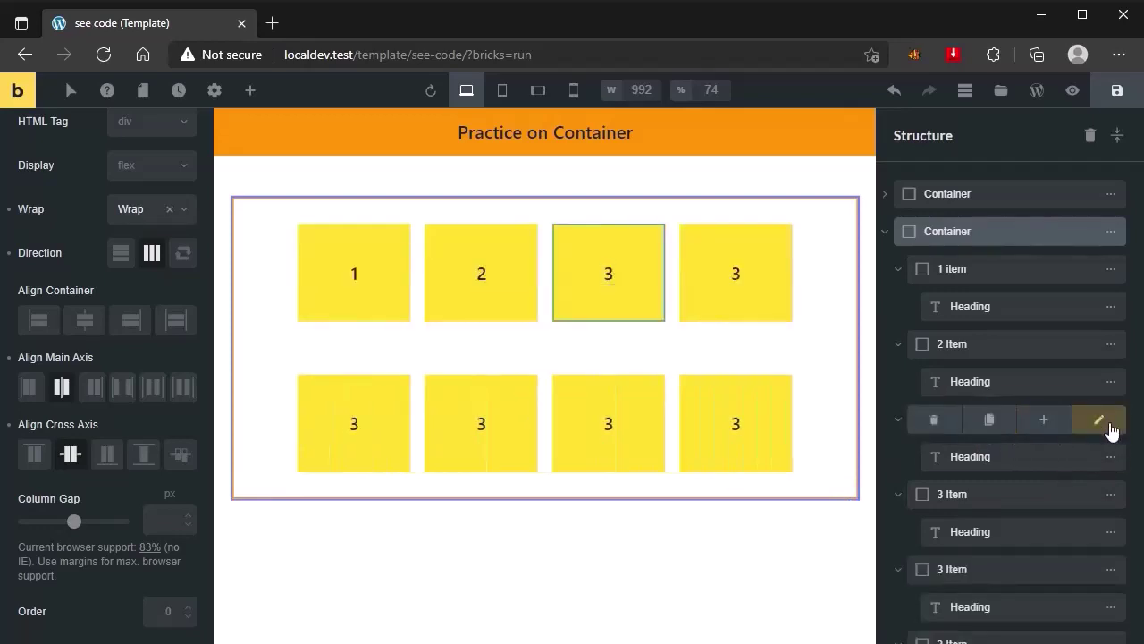
click(1009, 434)
mouse_move(1108, 420)
click(990, 422)
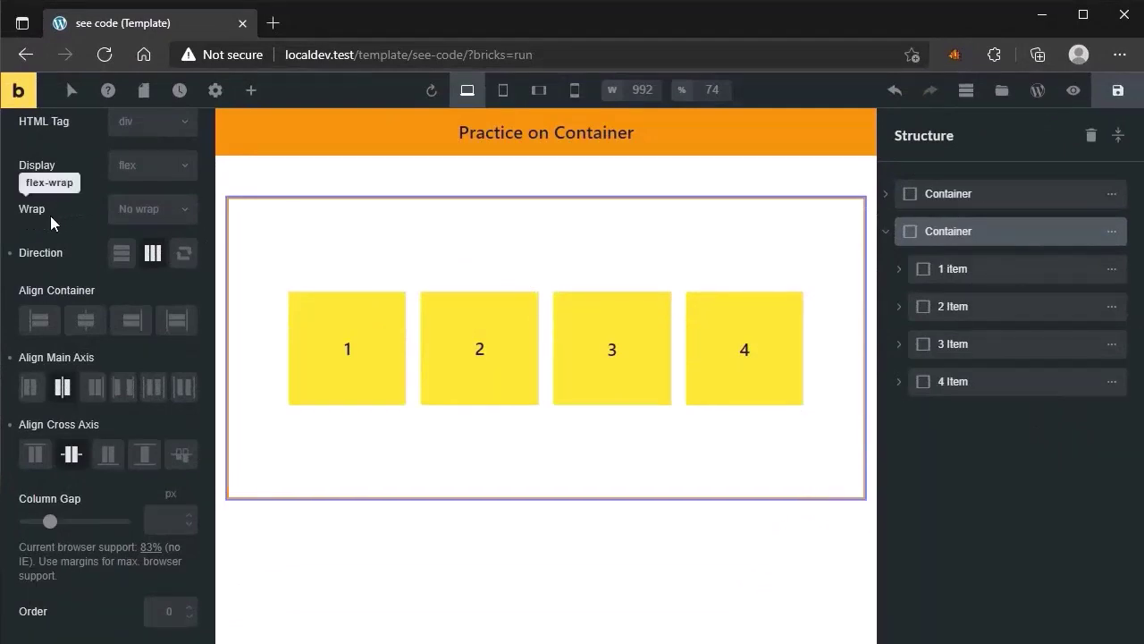
Step: Set the container's Wrap option to Wrap reverse and duplicate the 4 Item box repeatedly to fill a second row
click(184, 214)
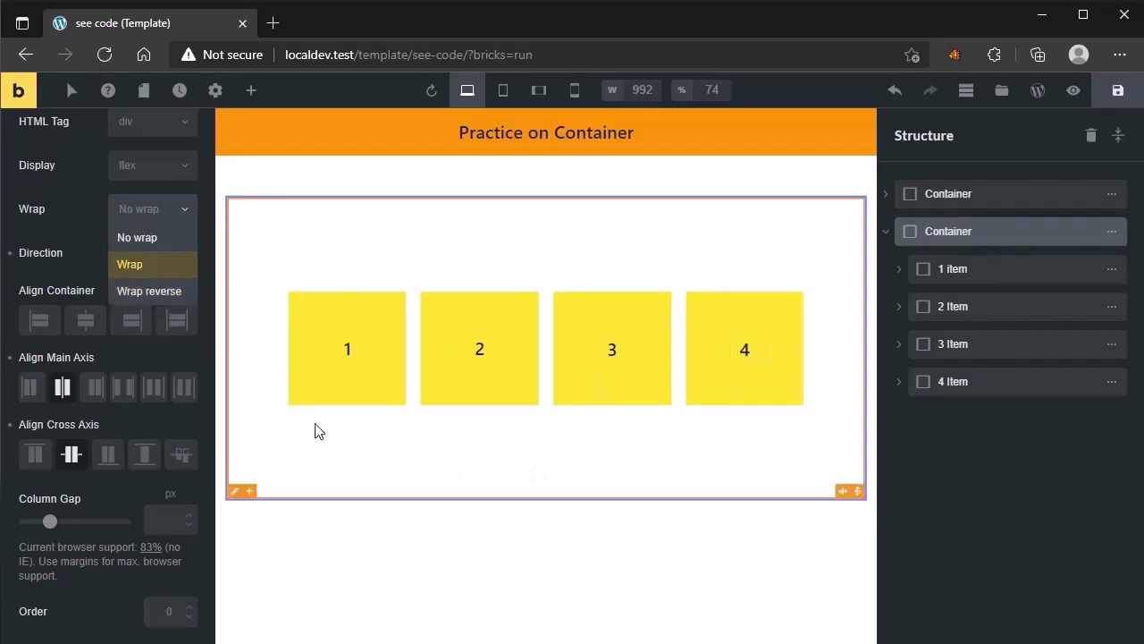
click(154, 292)
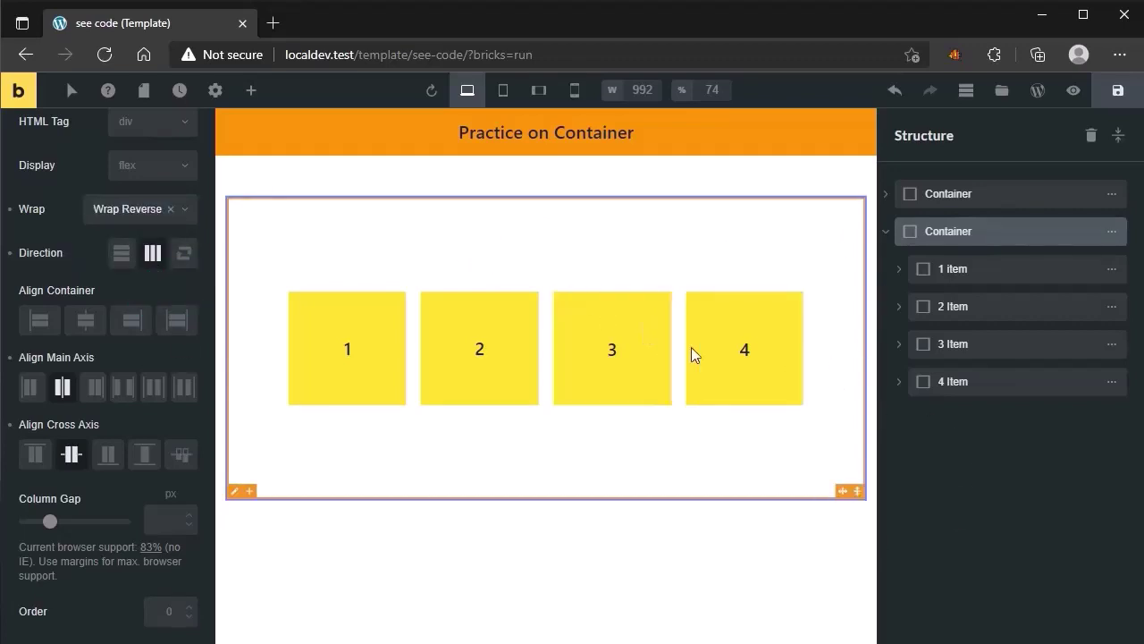
mouse_move(1119, 391)
click(990, 383)
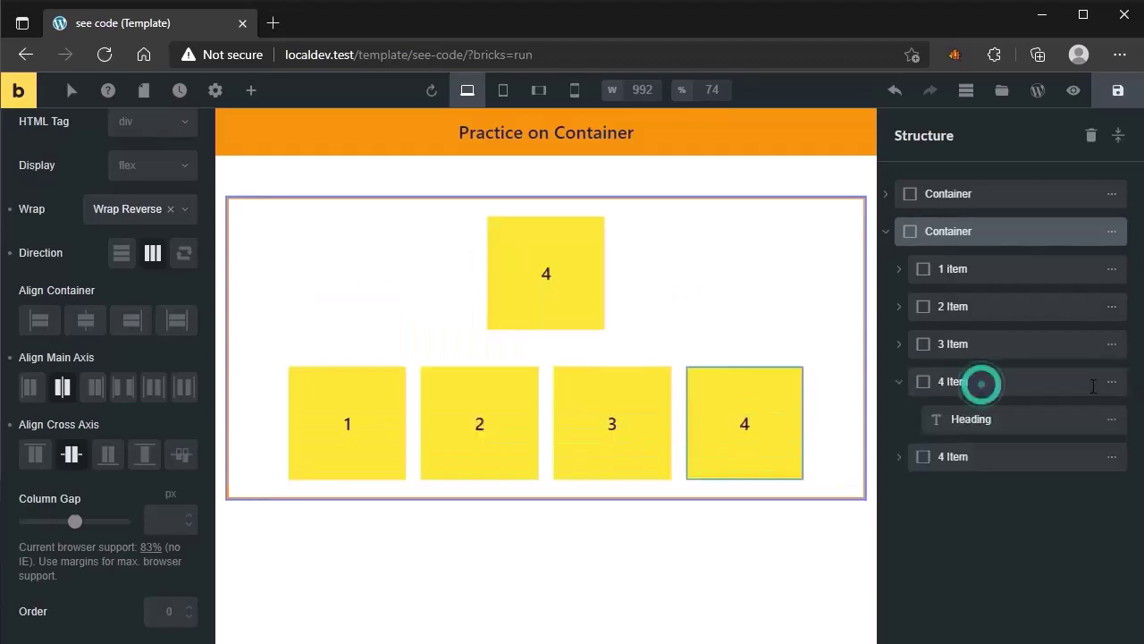
click(990, 383)
click(992, 385)
click(993, 385)
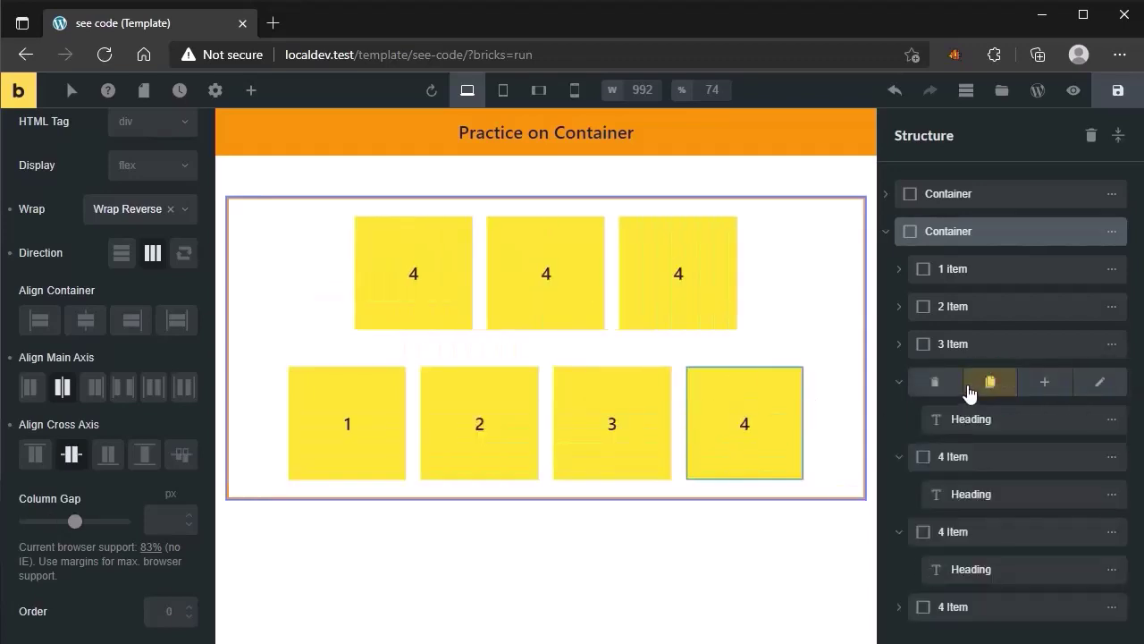
click(993, 384)
click(992, 383)
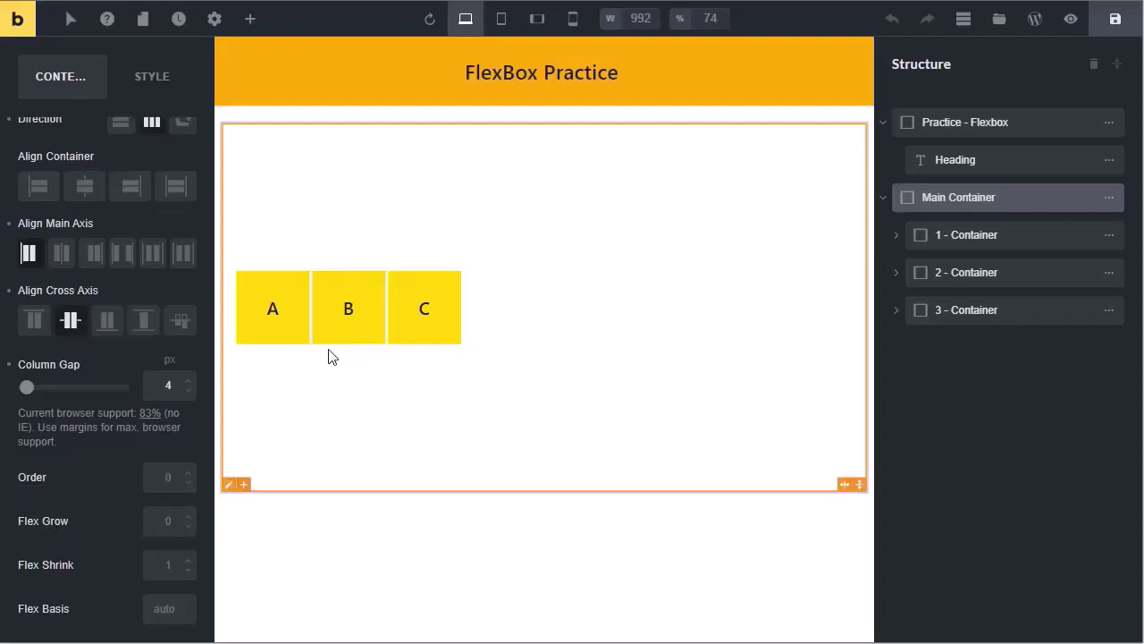
Step: Set Flex Grow to 1 on each of the boxes A, B and C in the Main Container
click(286, 338)
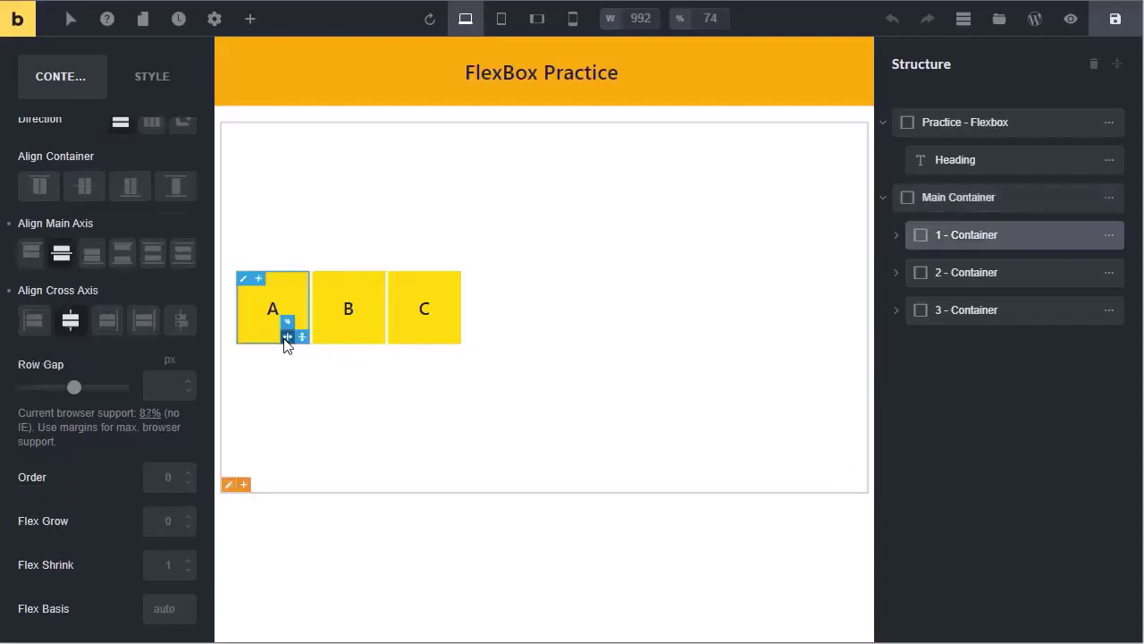
click(188, 517)
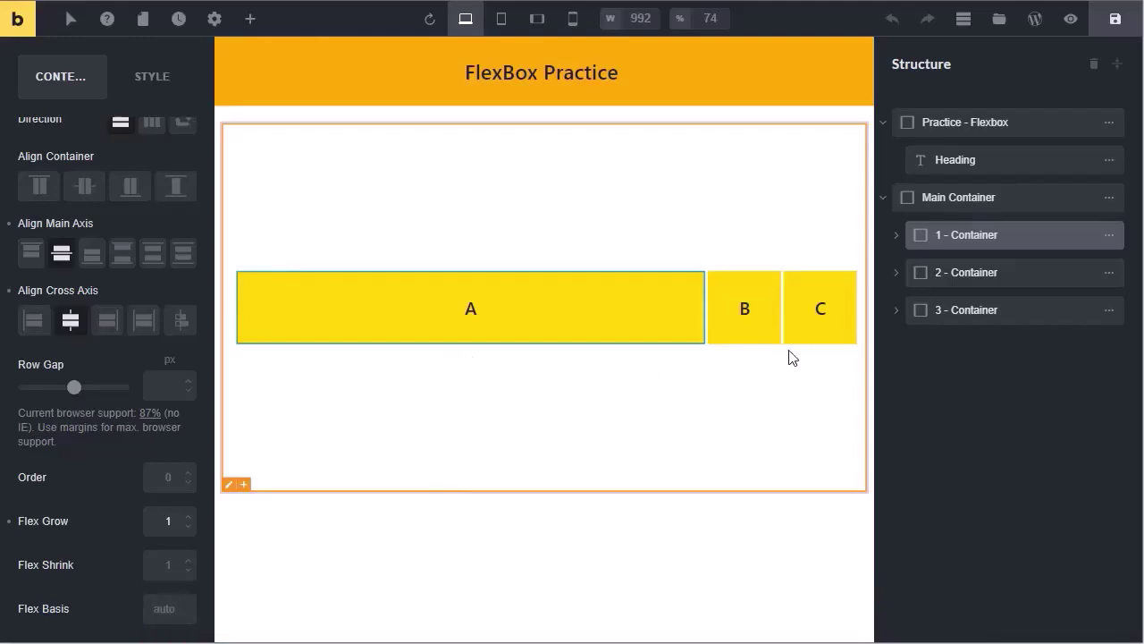
click(746, 338)
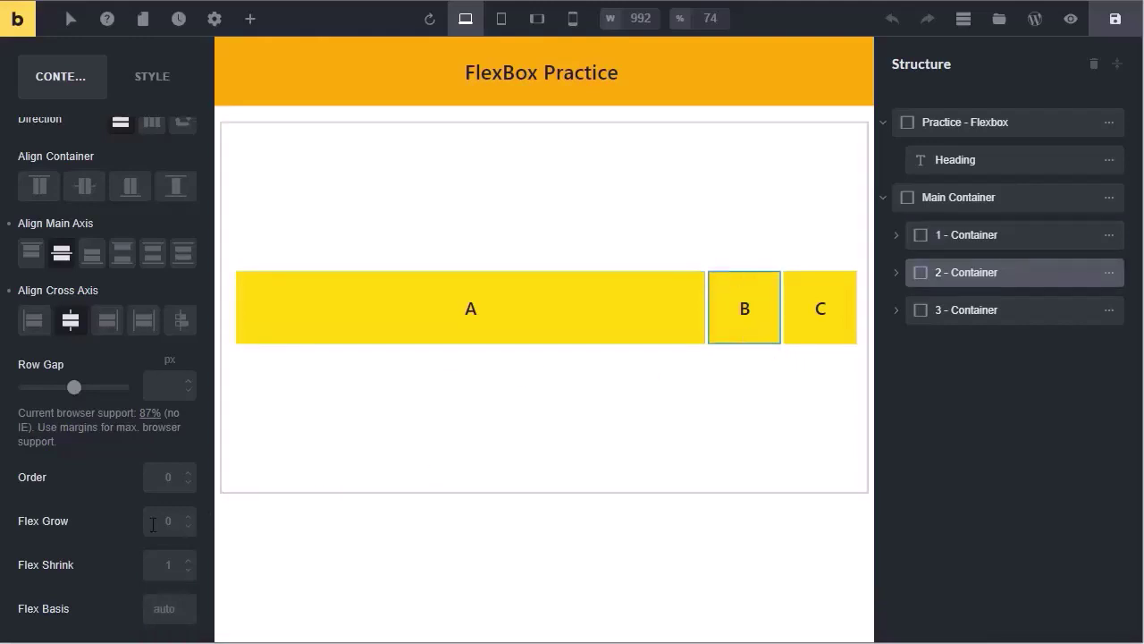
click(814, 333)
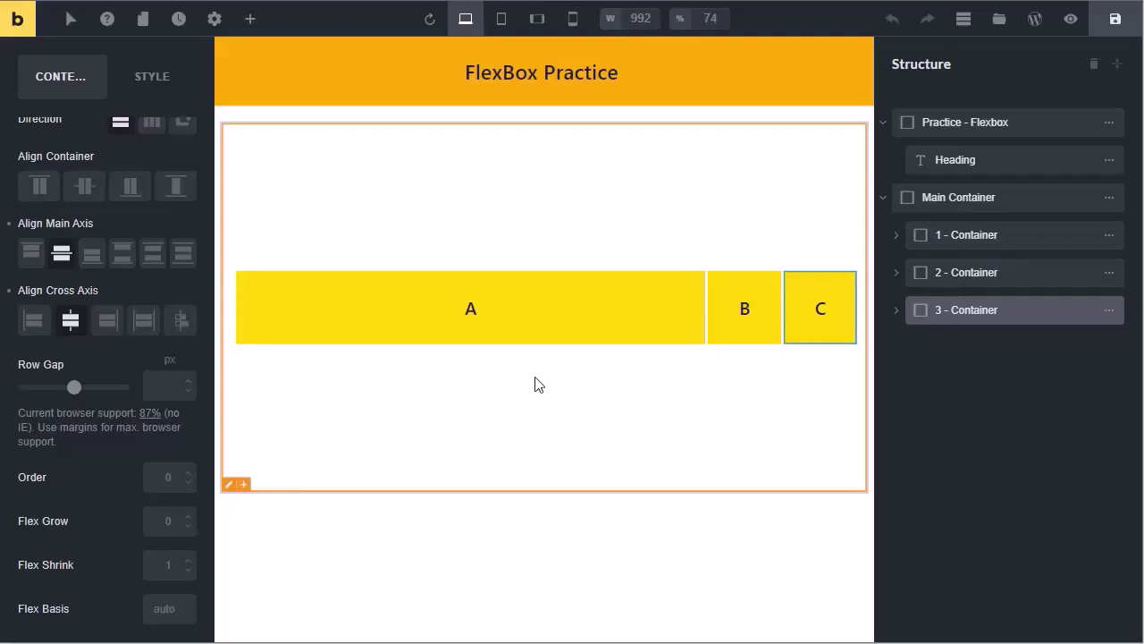
click(755, 338)
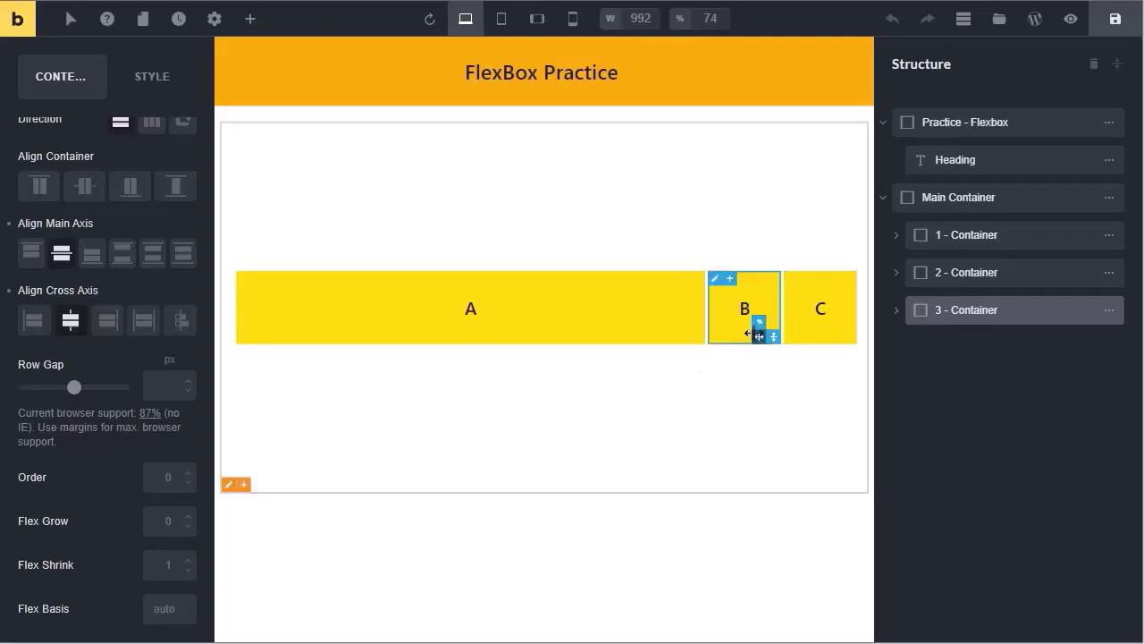
click(189, 519)
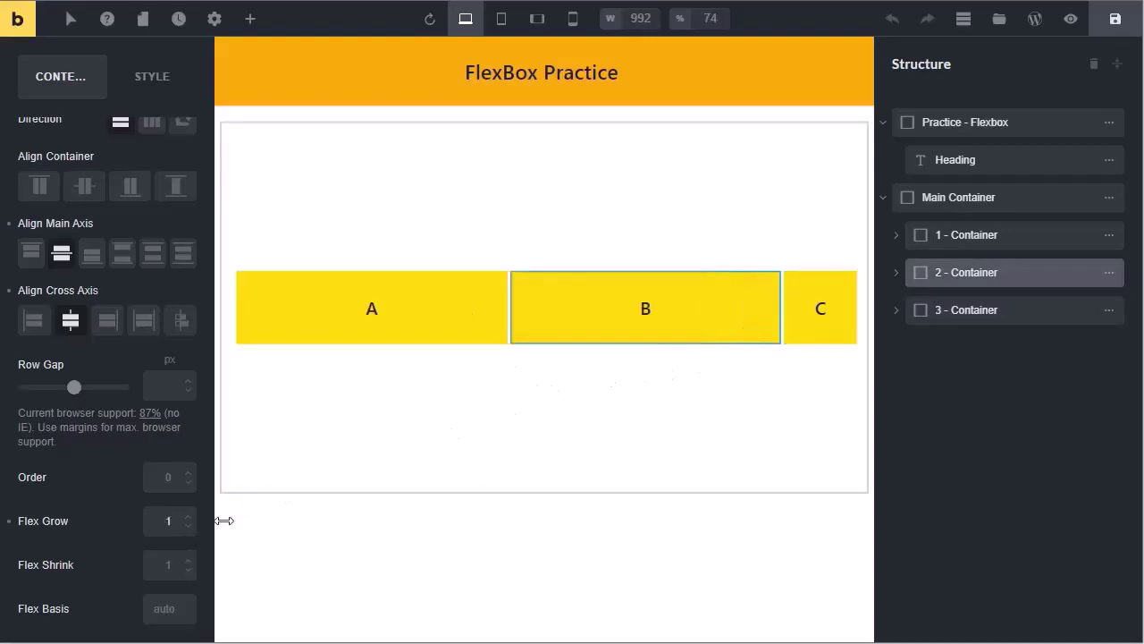
click(803, 319)
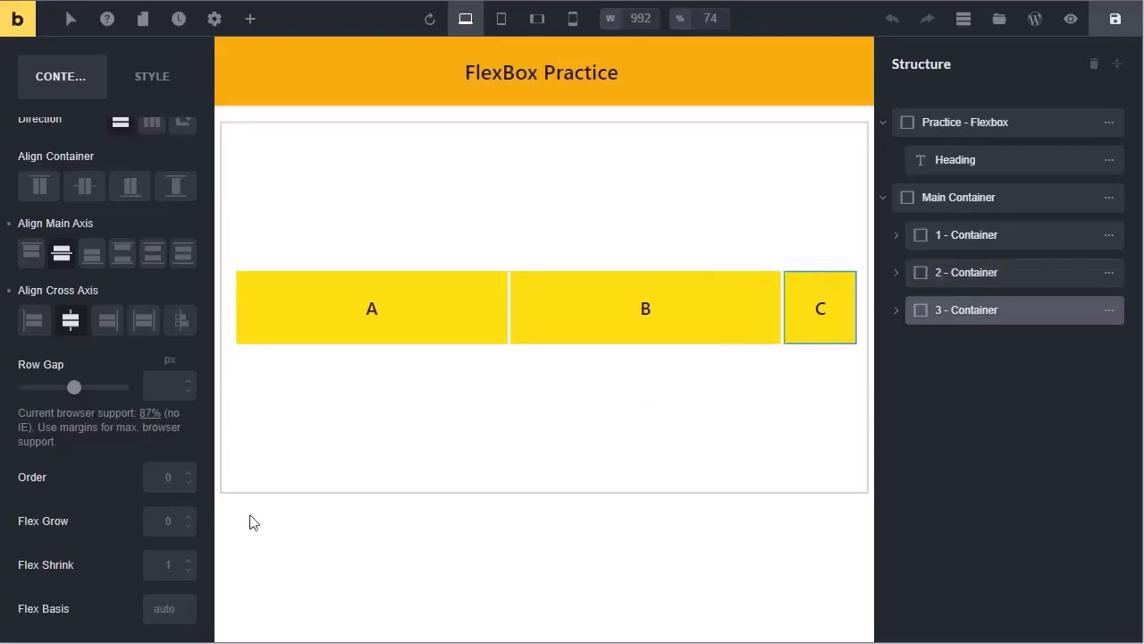
click(188, 518)
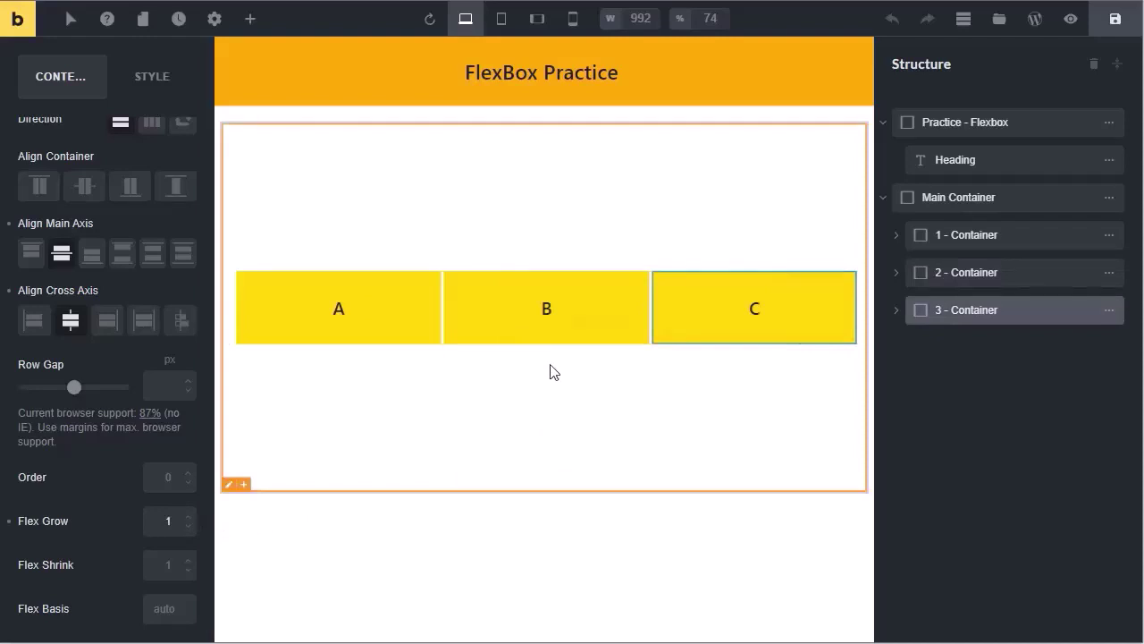
click(540, 395)
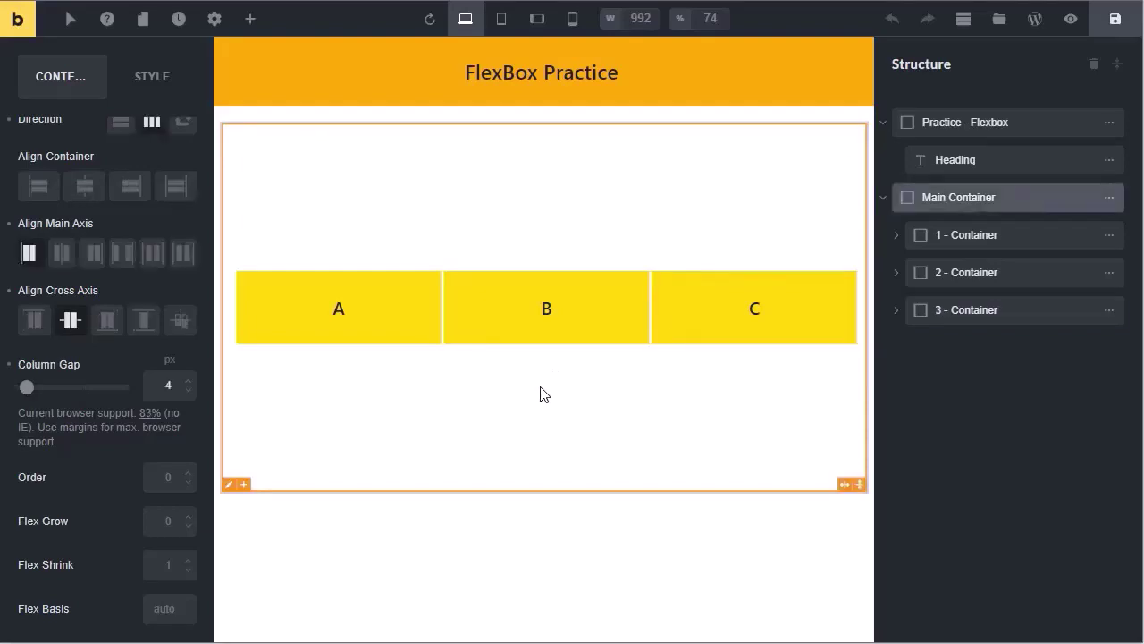
Step: Try a Flex Grow of 0 on box A, and raise it to 2
click(348, 335)
click(187, 517)
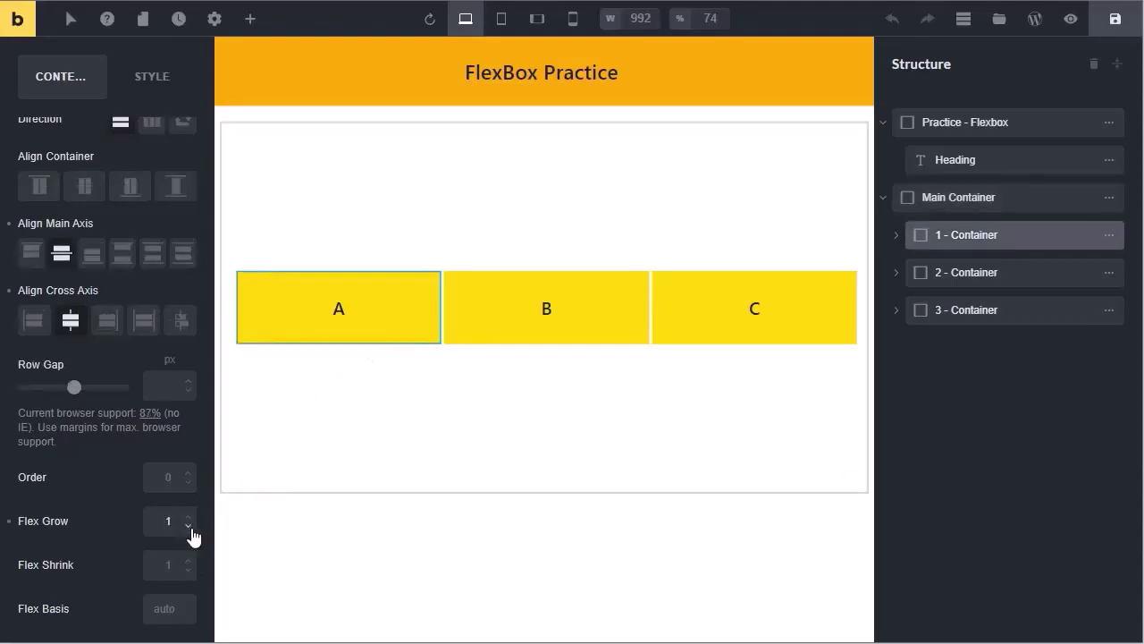
click(189, 527)
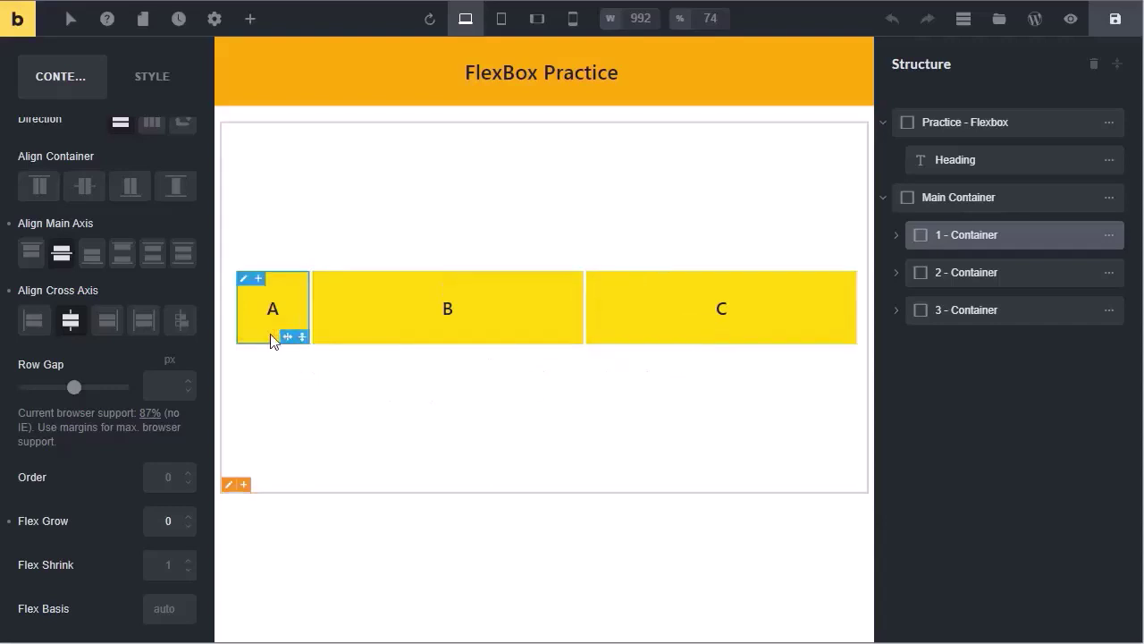
click(188, 517)
click(188, 517)
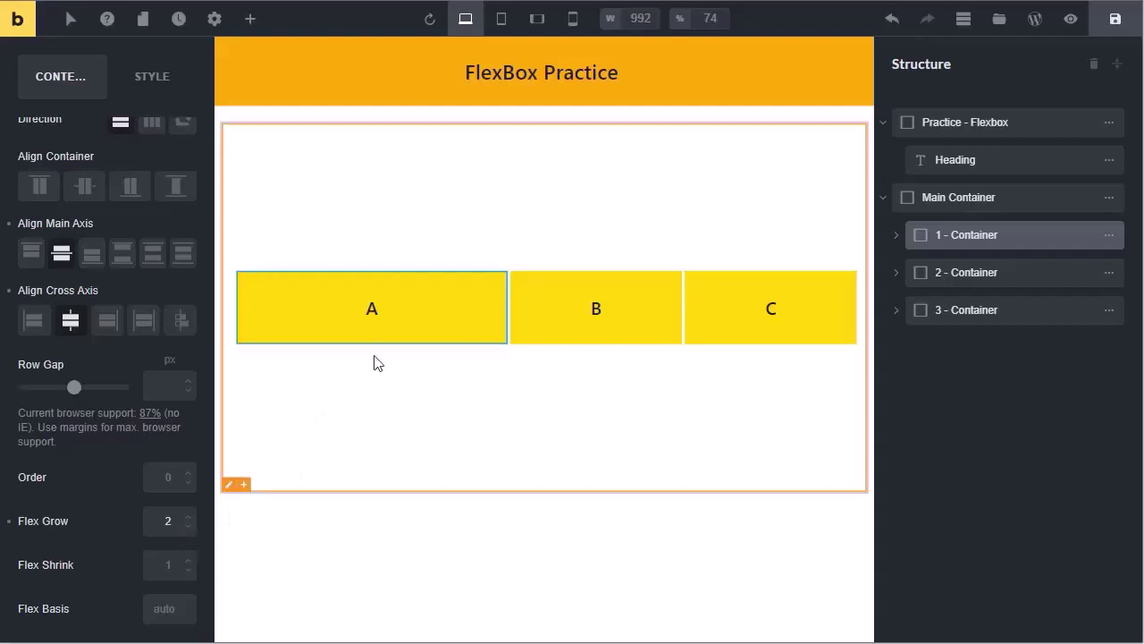
click(787, 368)
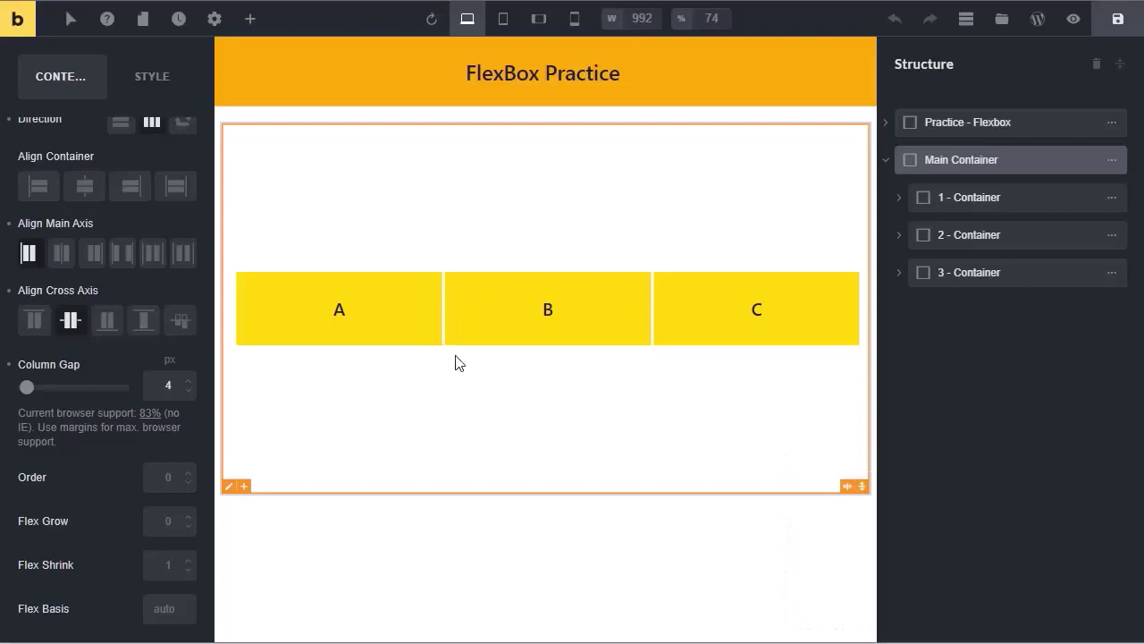
Step: Preview the page, narrow and widen the preview to check how boxes A, B and C adapt, and return to the editor
scroll(102, 332, up, 3)
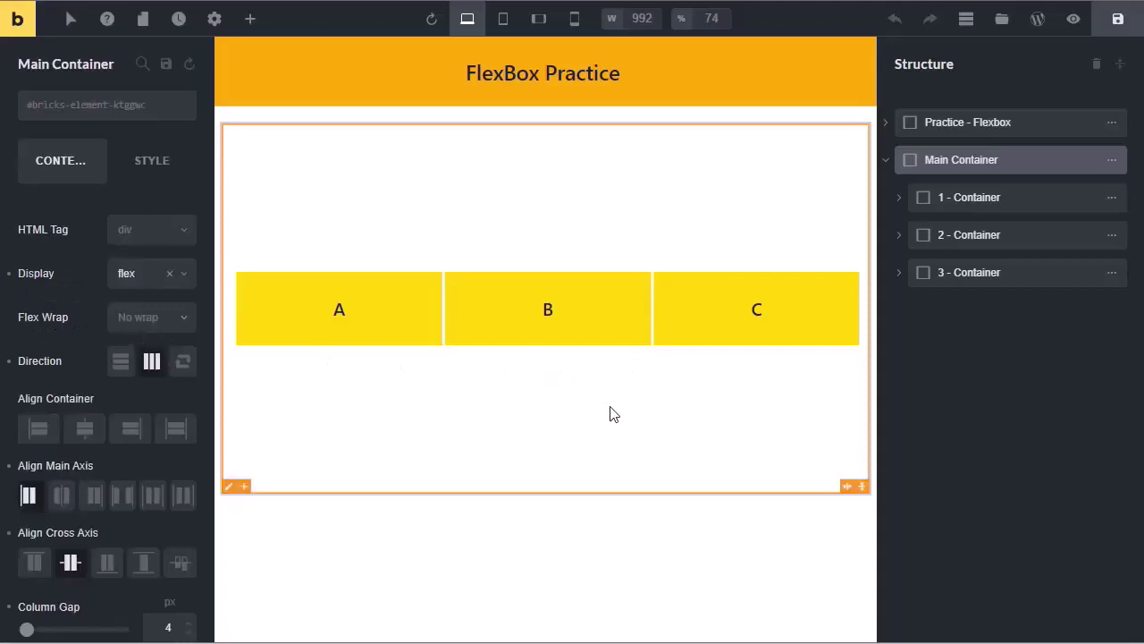
scroll(90, 481, down, 3)
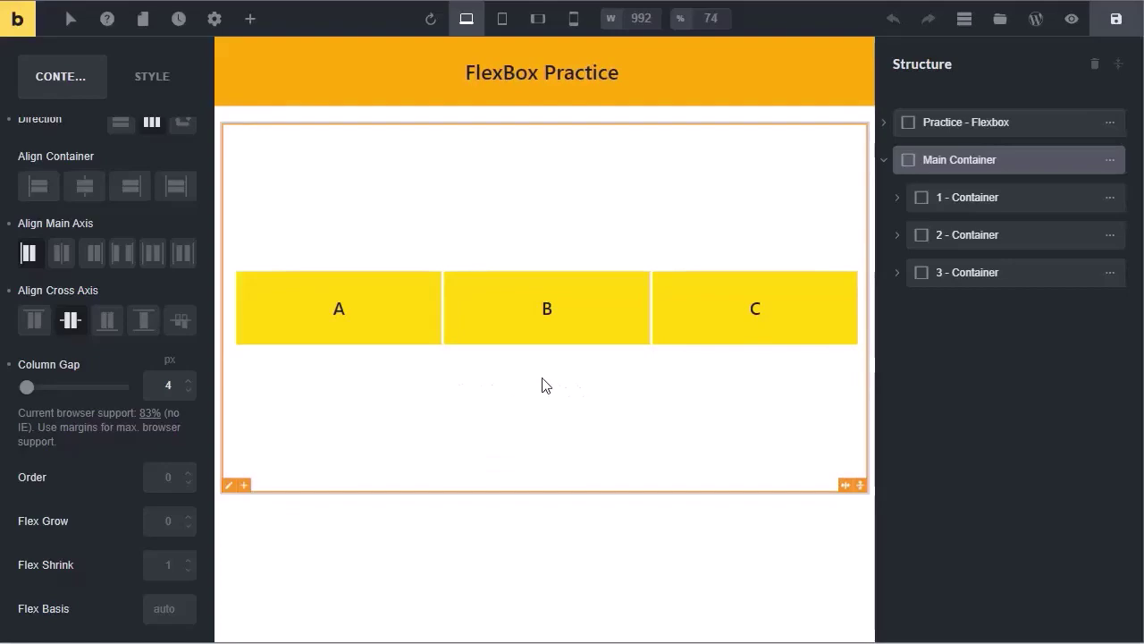
click(1069, 34)
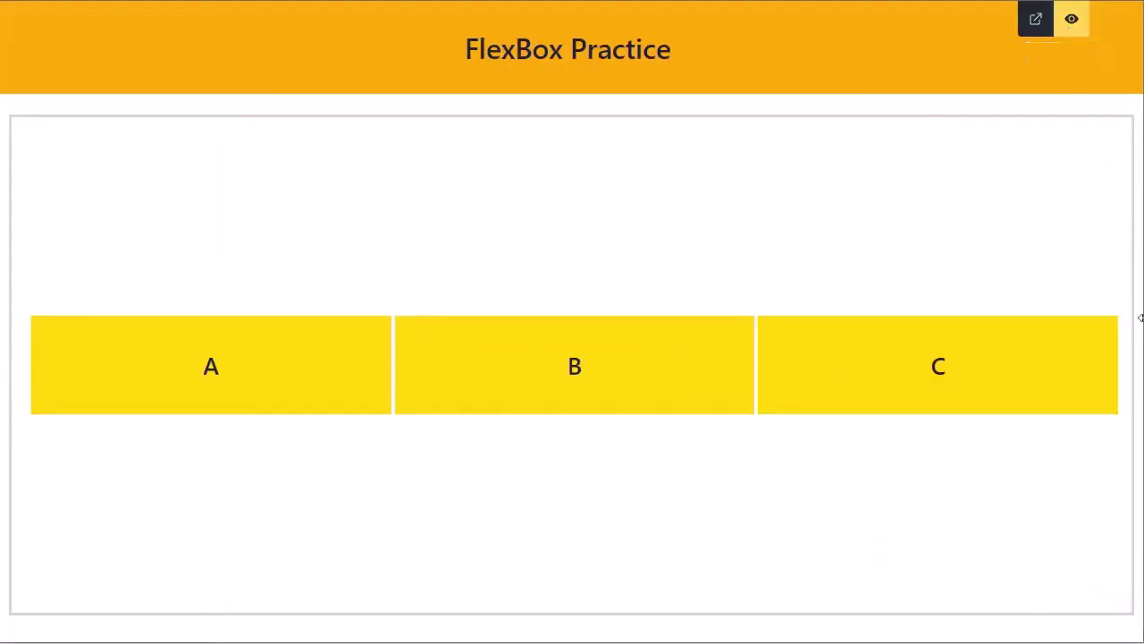
drag(1141, 317, 993, 352)
drag(691, 348, 1136, 340)
click(1075, 30)
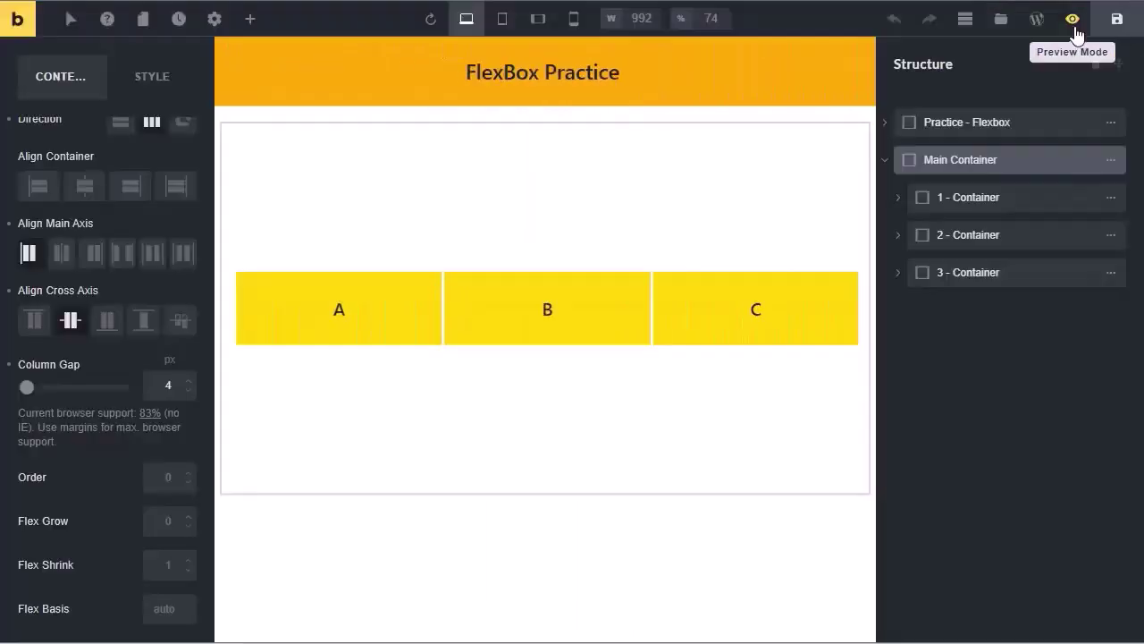
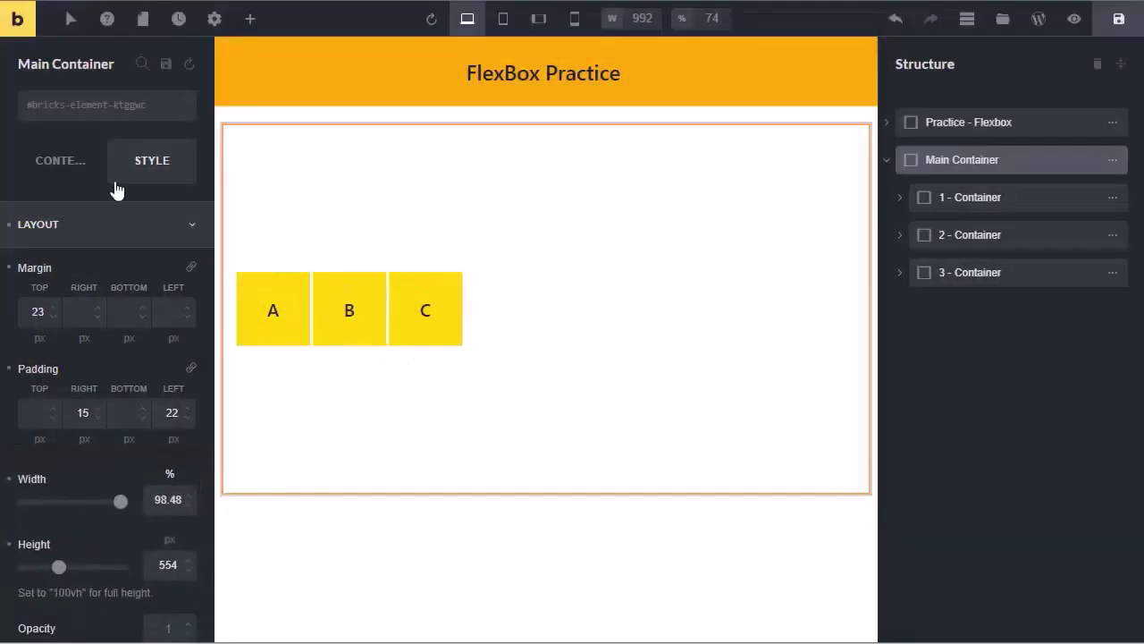
Step: Try a Flex Basis of 300px on box A in the horizontal row, and clear the setting
click(38, 162)
scroll(108, 375, down, 3)
scroll(123, 422, down, 1)
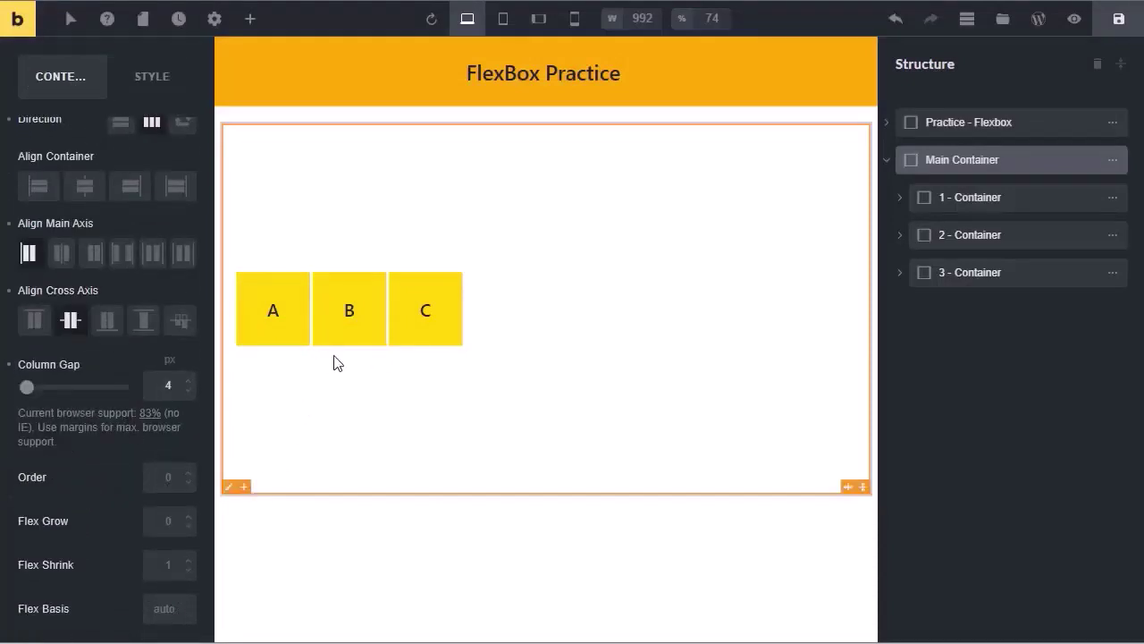
scroll(170, 353, up, 5)
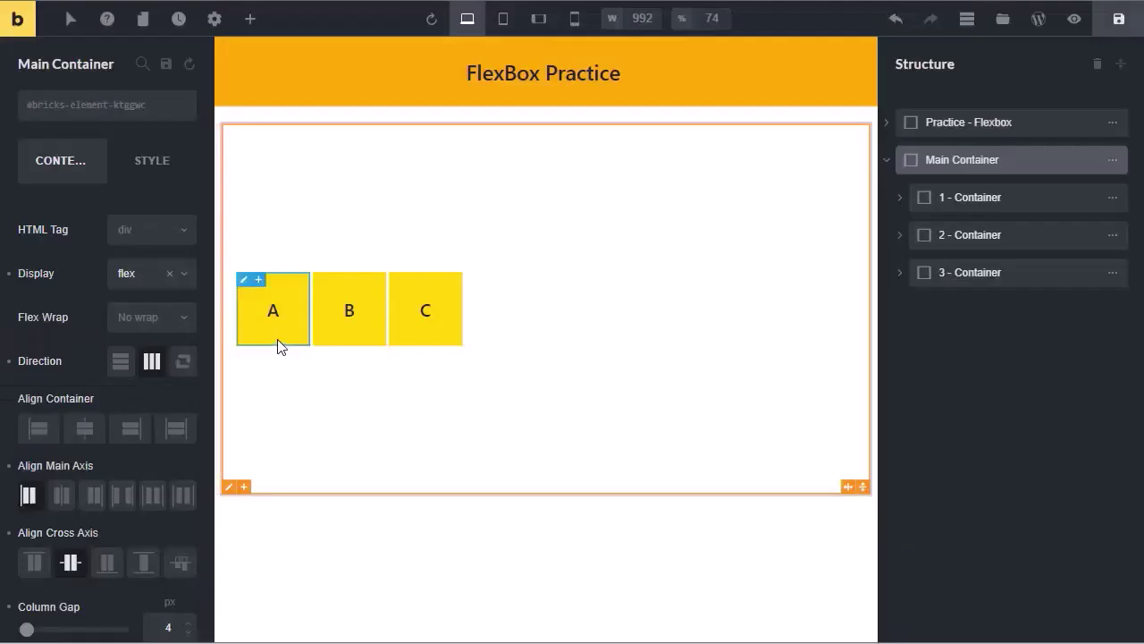
click(280, 342)
scroll(94, 452, down, 3)
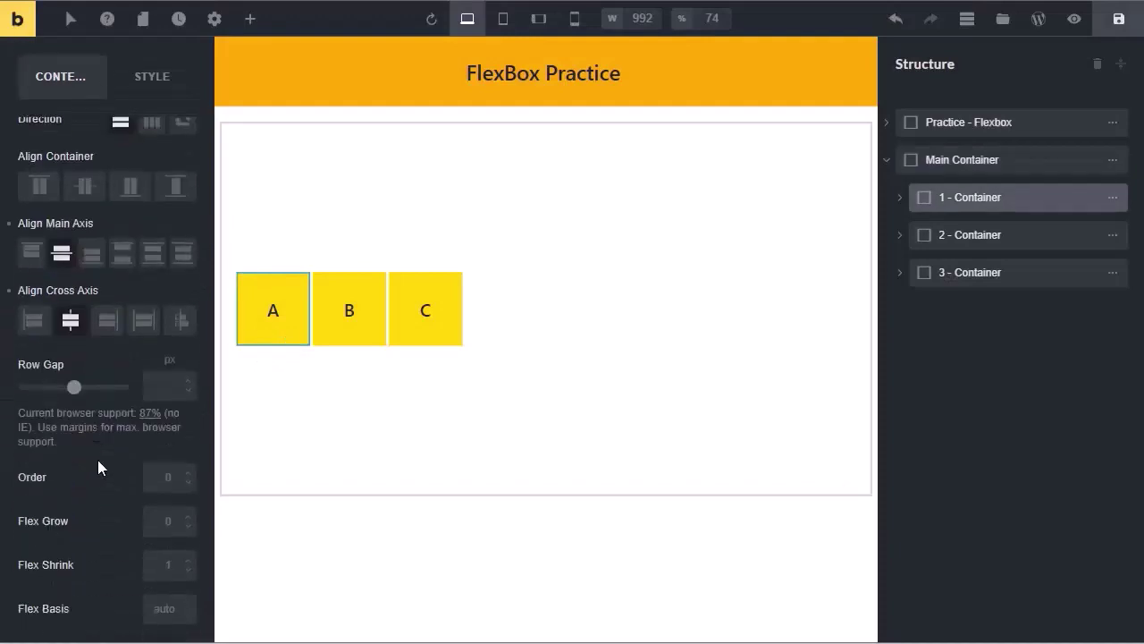
click(175, 609)
text(300px)
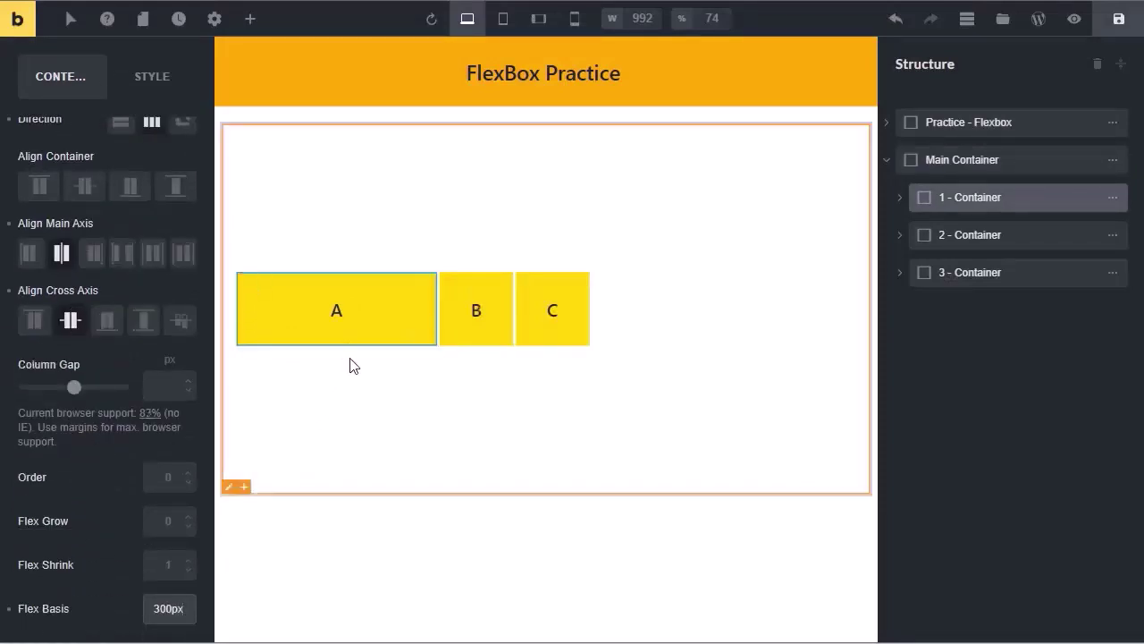
click(8, 609)
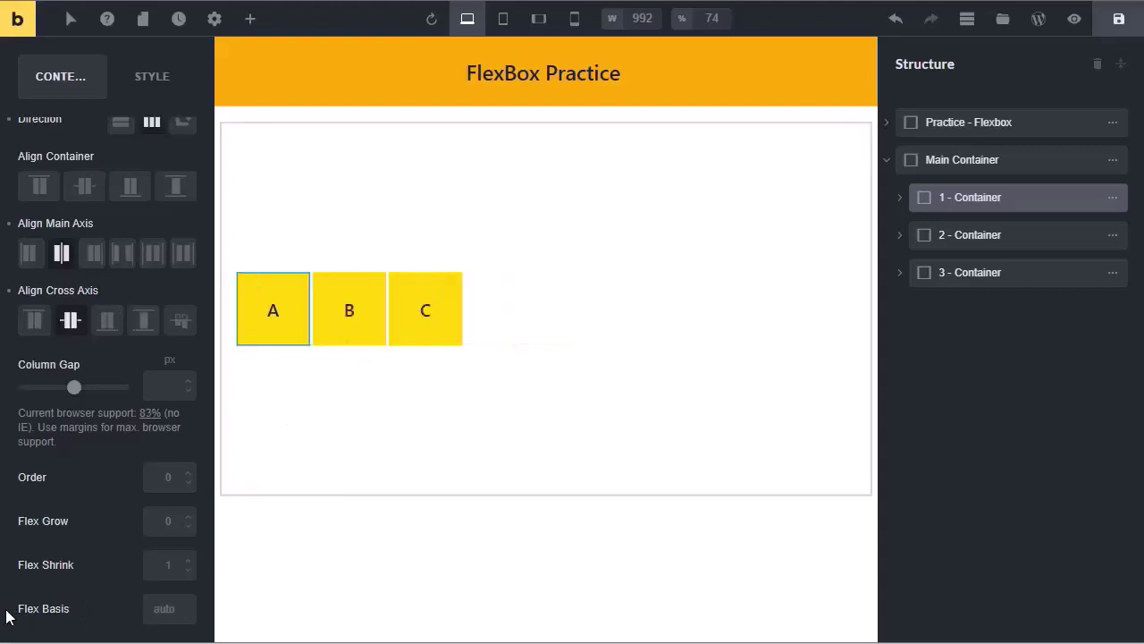
Step: Set the Main Container's direction to Vertical (column) and the Flex Basis of box A to 300px
click(505, 423)
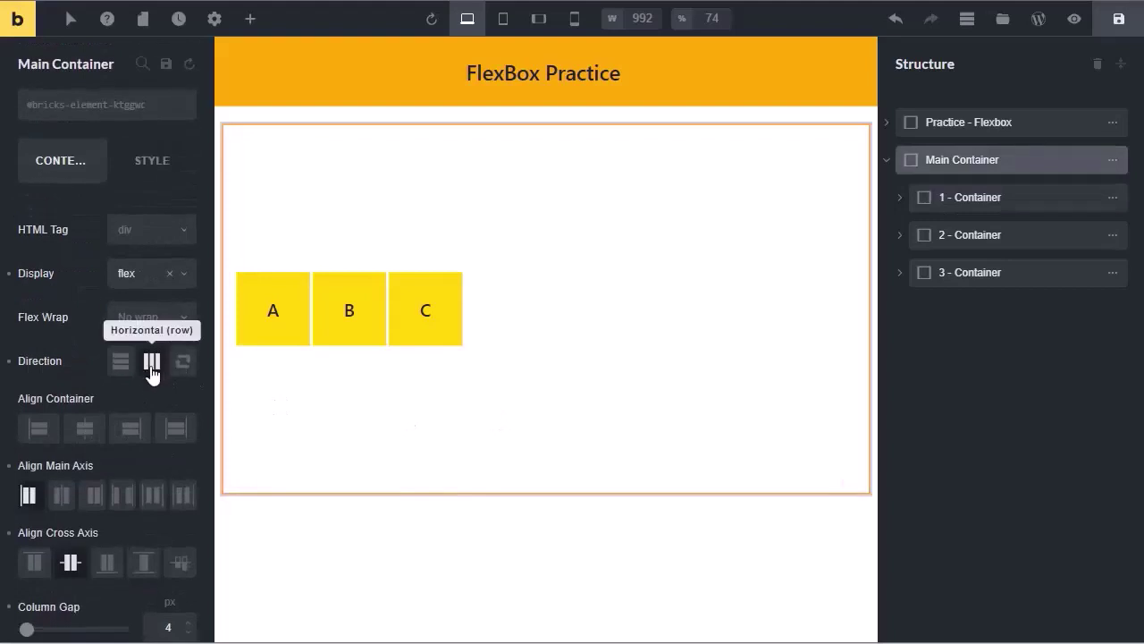
click(121, 365)
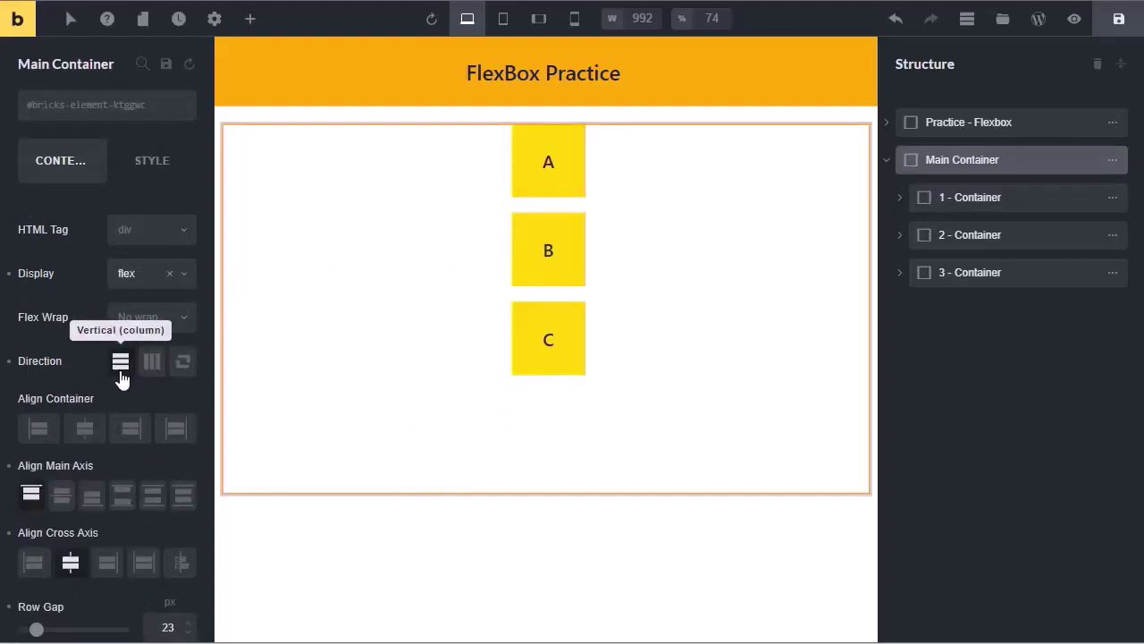
click(552, 190)
scroll(138, 506, down, 5)
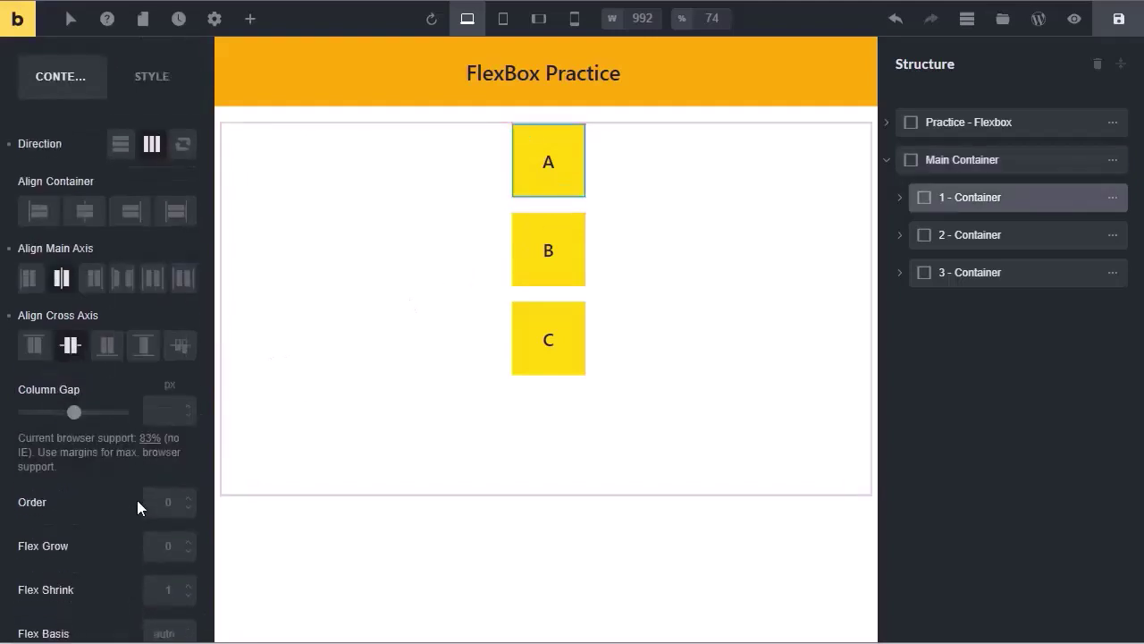
click(165, 608)
text(300px)
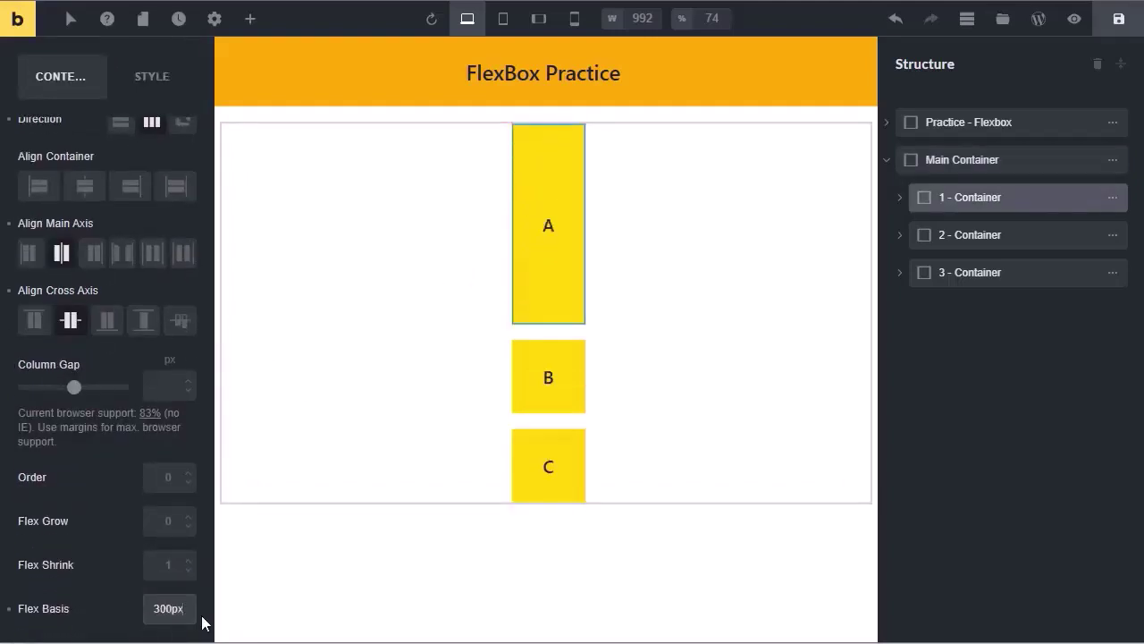
Step: Set the Main Container's direction back to Horizontal (row)
click(494, 257)
scroll(136, 261, up, 3)
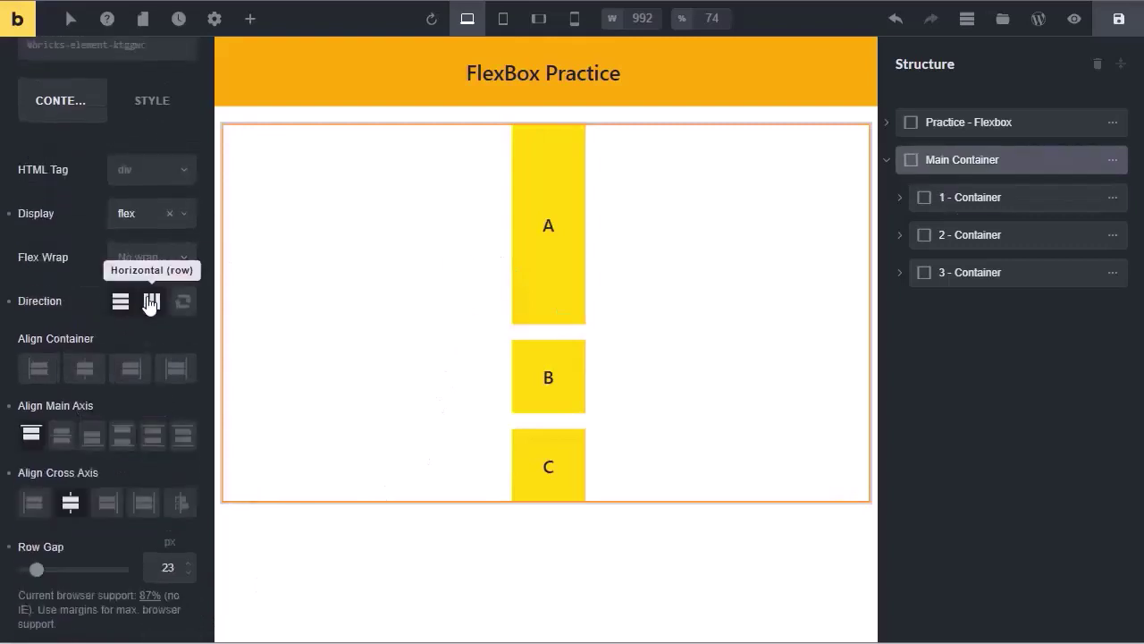
click(150, 302)
scroll(192, 319, down, 2)
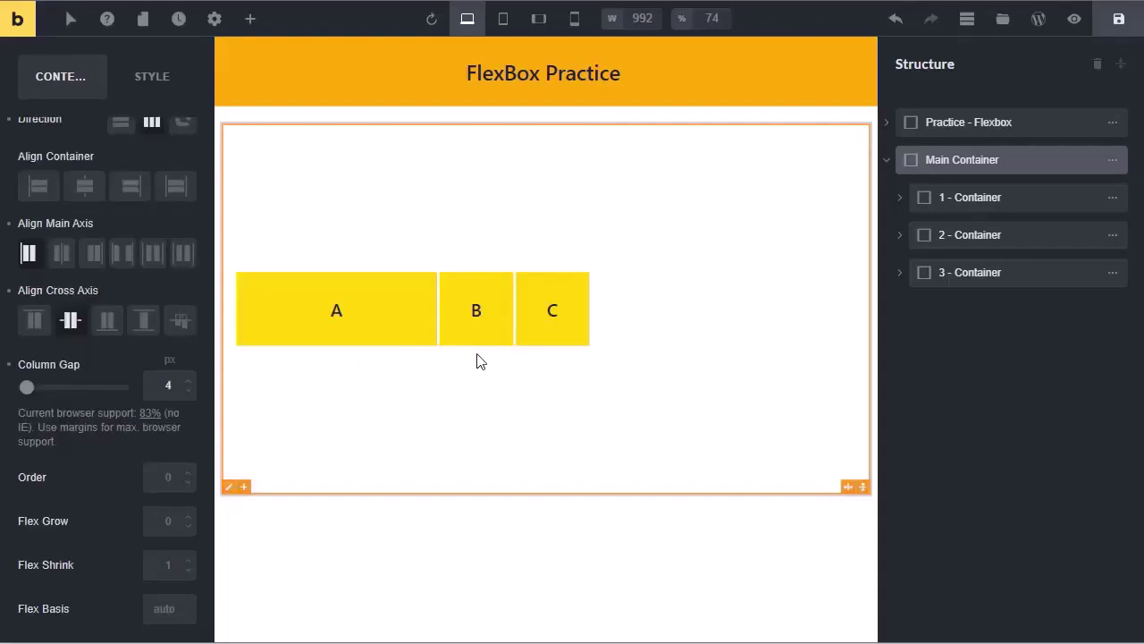
Step: Set the Flex Basis of box C to 450px
click(542, 339)
click(168, 609)
text(450px)
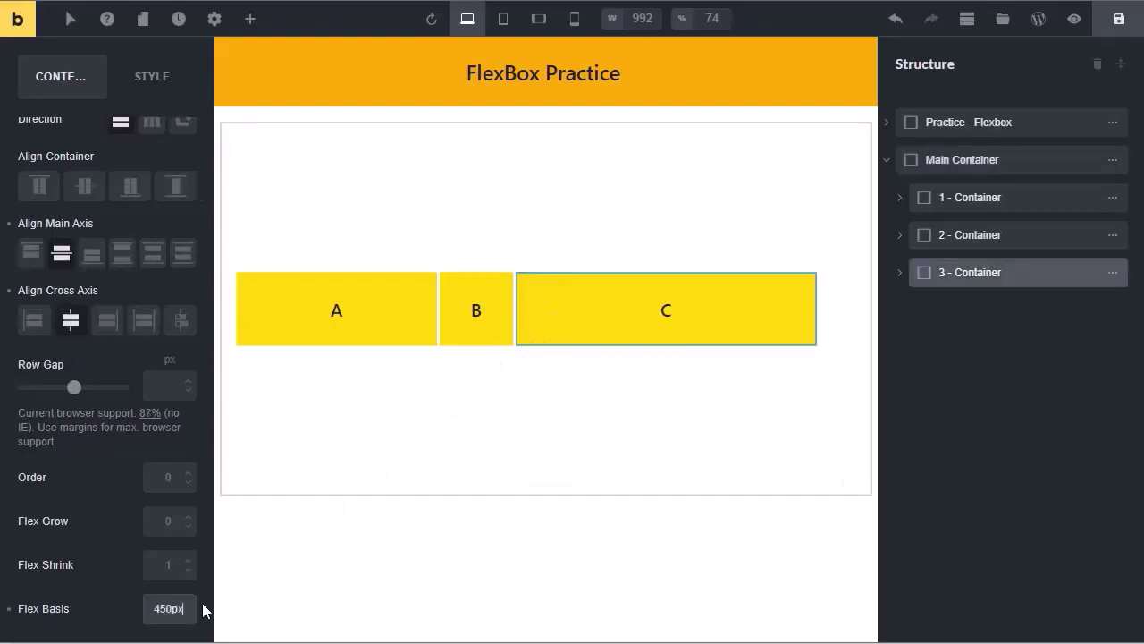
click(203, 611)
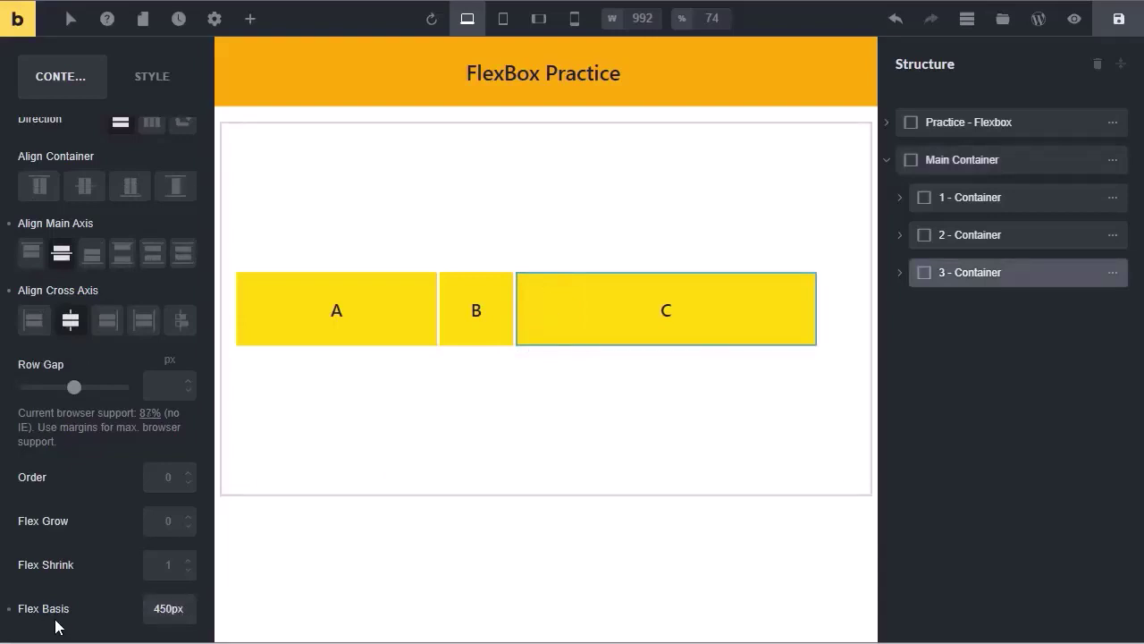
scroll(55, 617, up, 5)
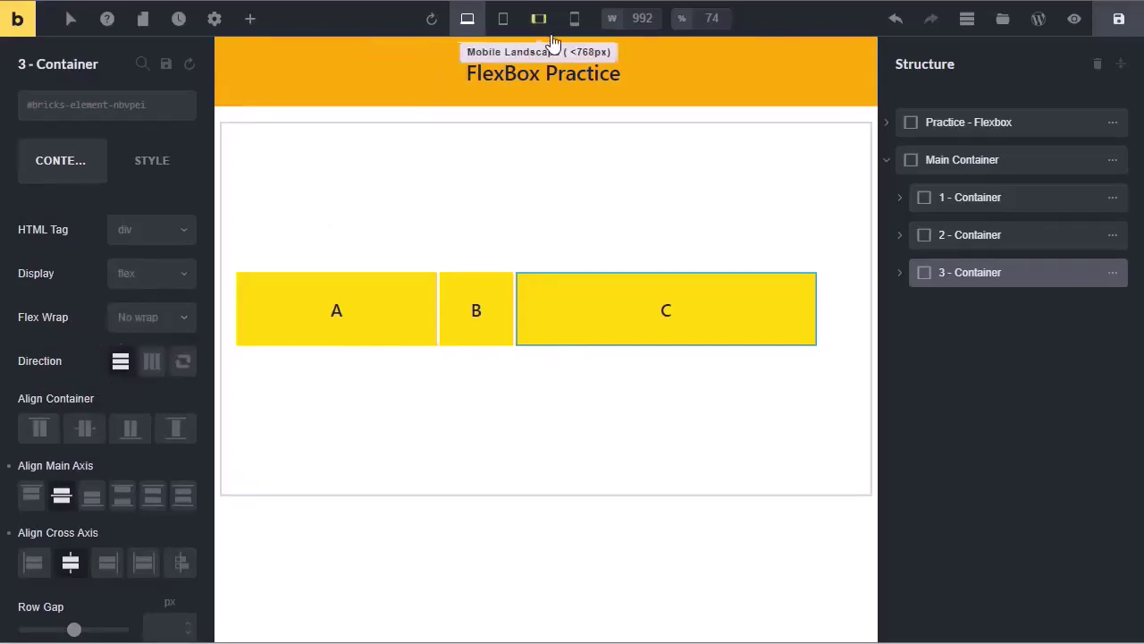
mouse_move(538, 47)
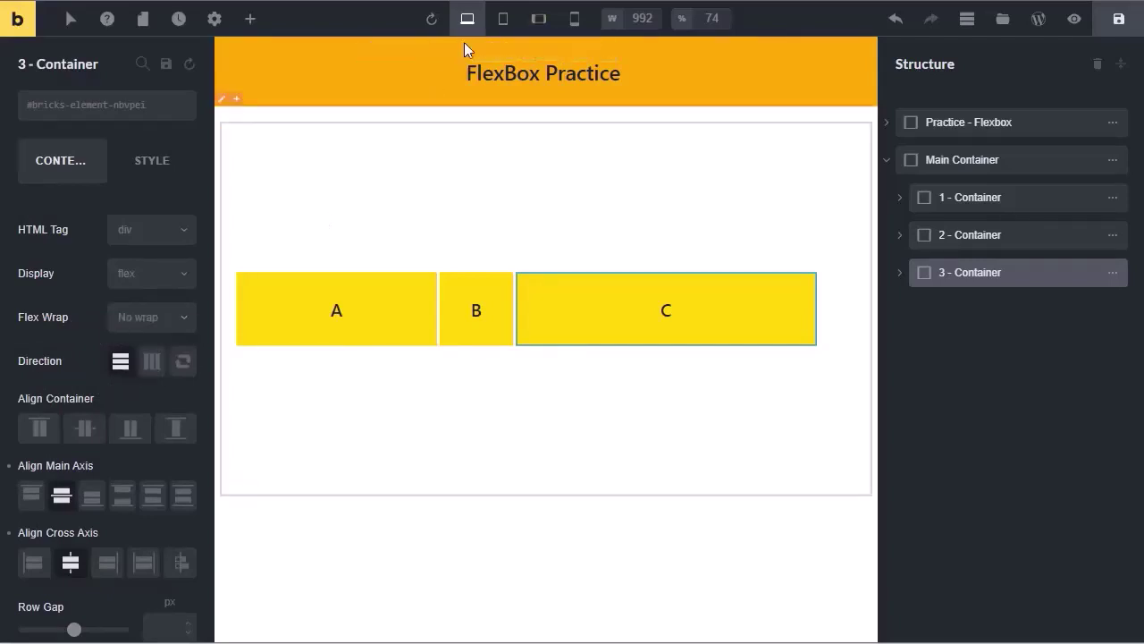